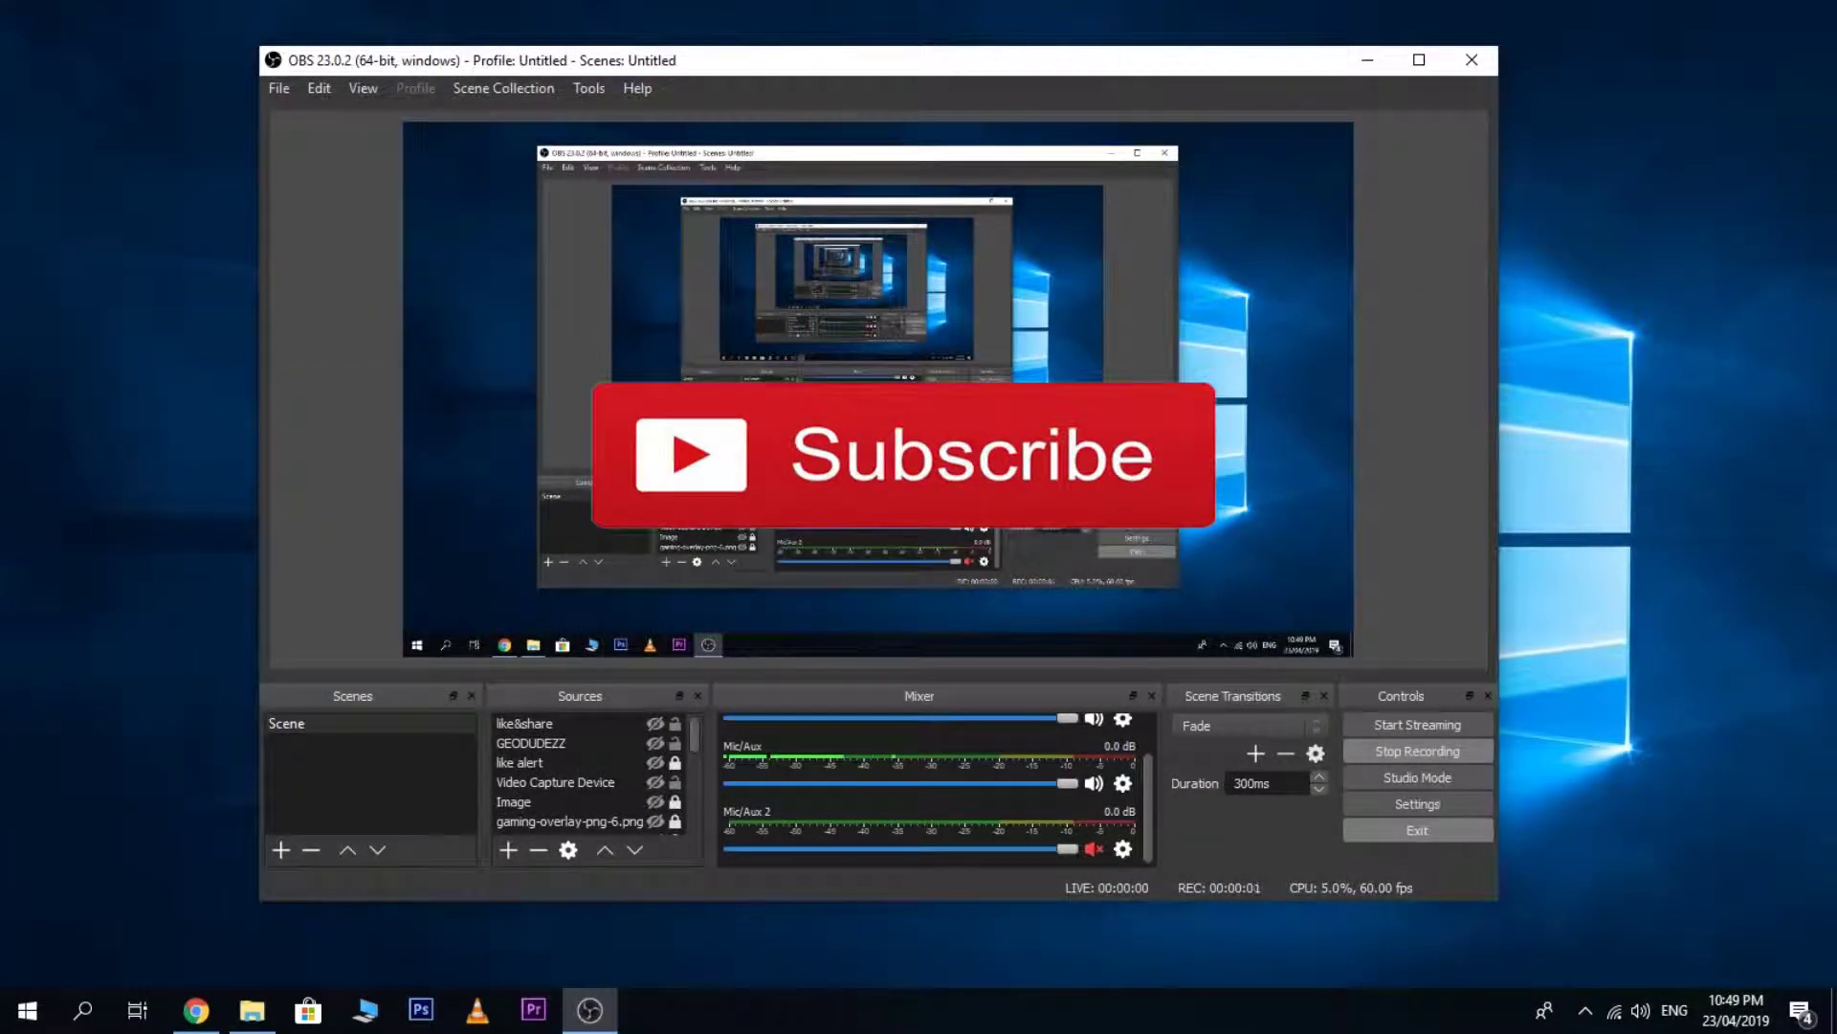
{"action": "mouse_move", "coordinate": [1002, 65]}
{"action": "left_mouse_down"}
{"action": "mouse_move", "coordinate": [1087, 77]}
{"action": "mouse_move", "coordinate": [996, 63]}
{"action": "left_mouse_up"}
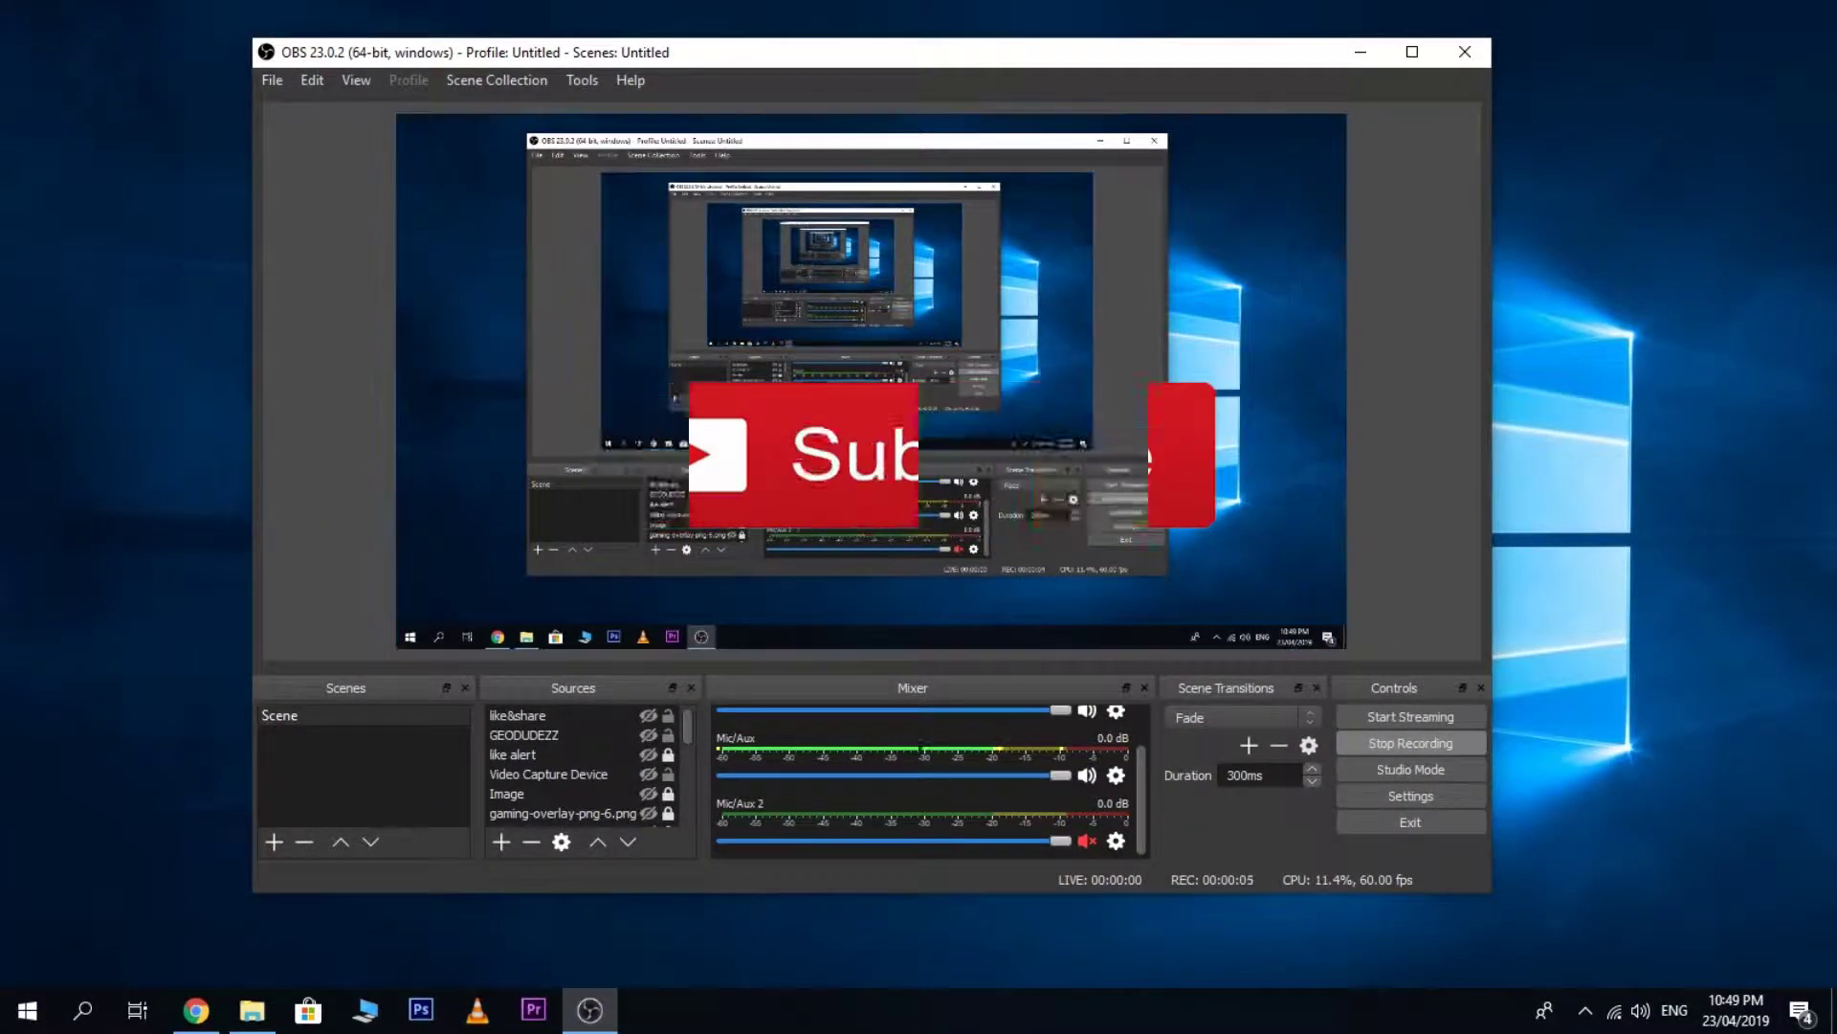
{"action": "left_click_drag", "start_coordinate": [1113, 53], "coordinate": [1037, 32]}
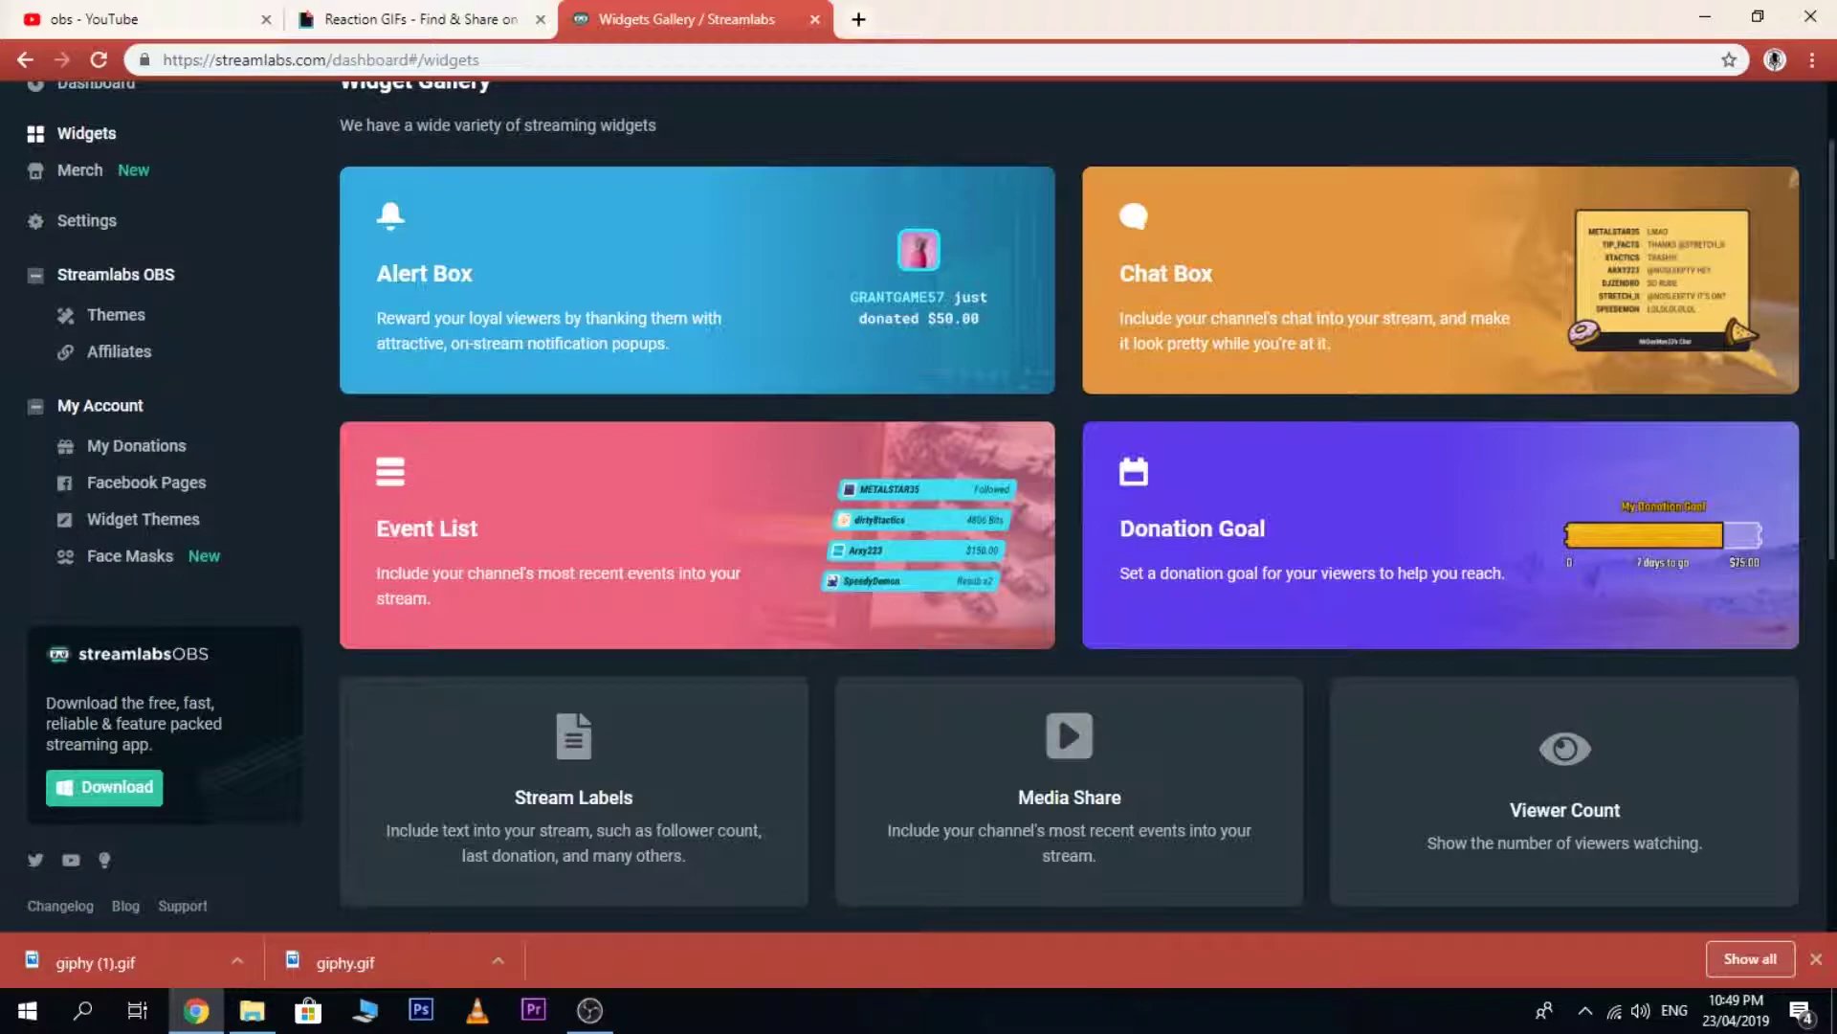
- Open the Alert Box widget in the Streamlabs Widget Gallery and bring up the image setting of its Likes alerts
{"action": "scroll", "coordinate": [919, 505], "scroll_direction": "up", "scroll_amount": 1}
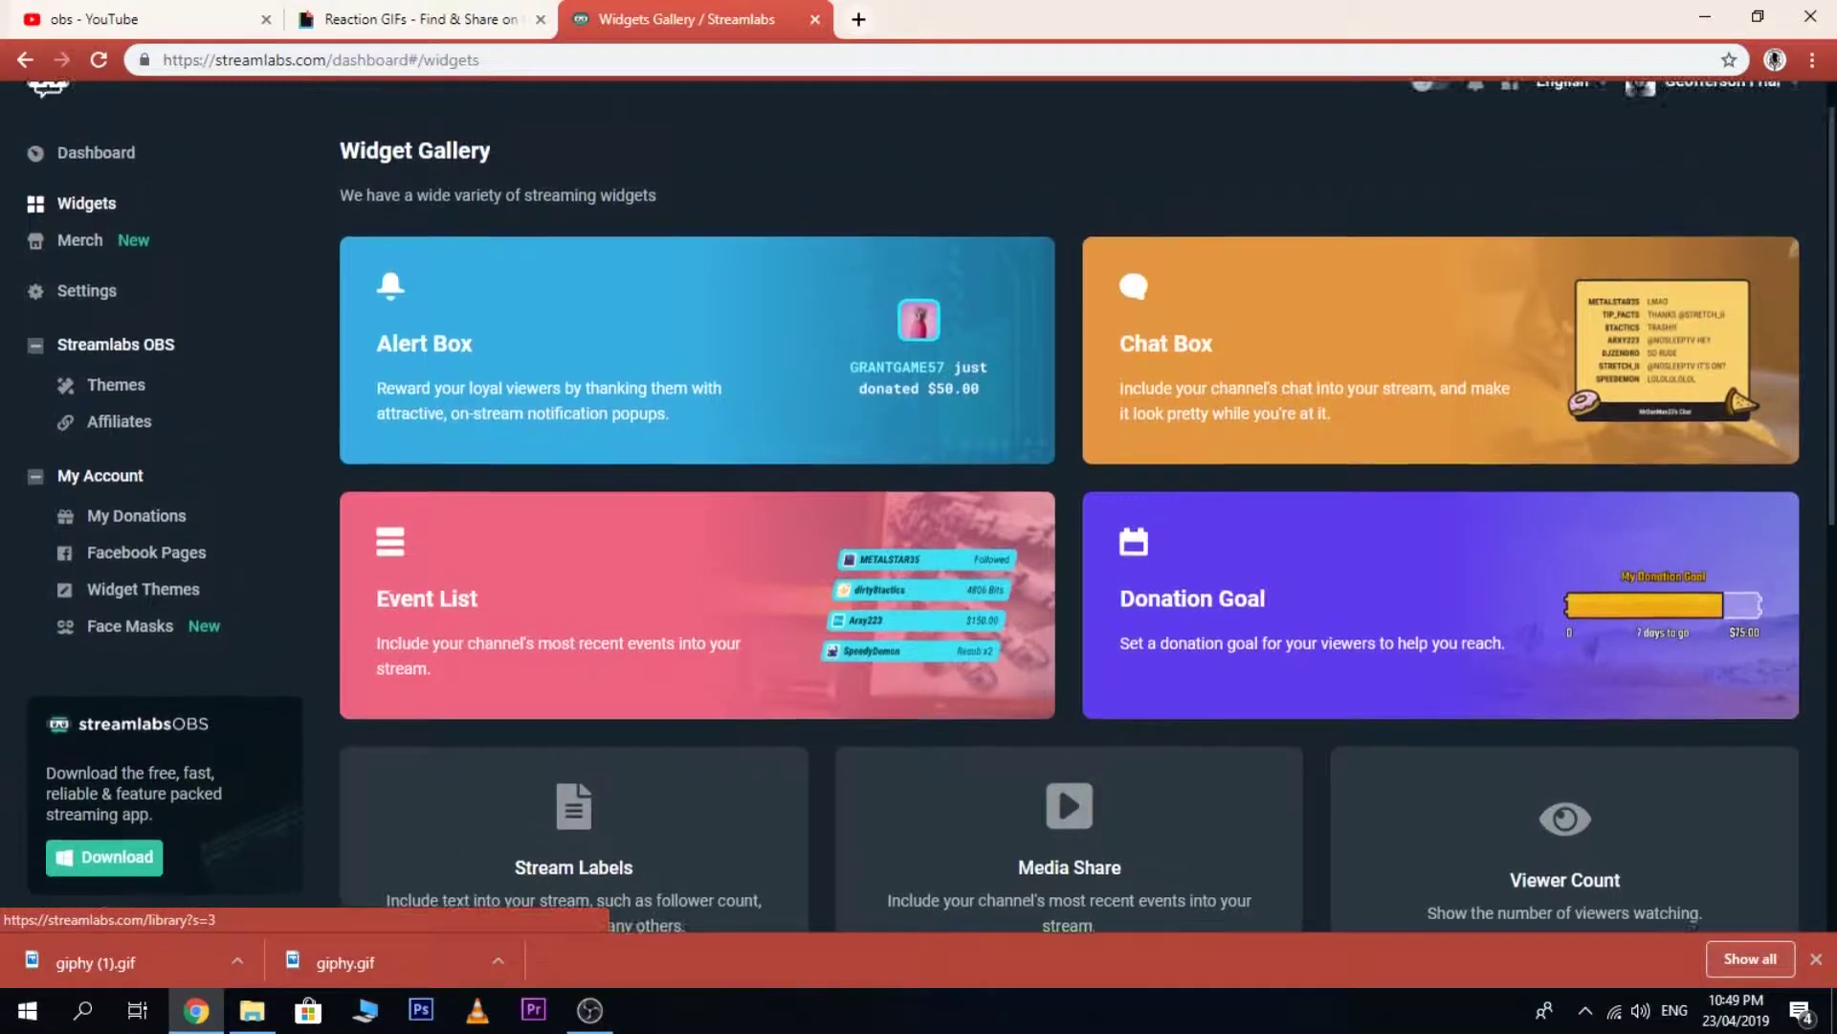
{"action": "scroll", "coordinate": [919, 506], "scroll_direction": "down", "scroll_amount": 1}
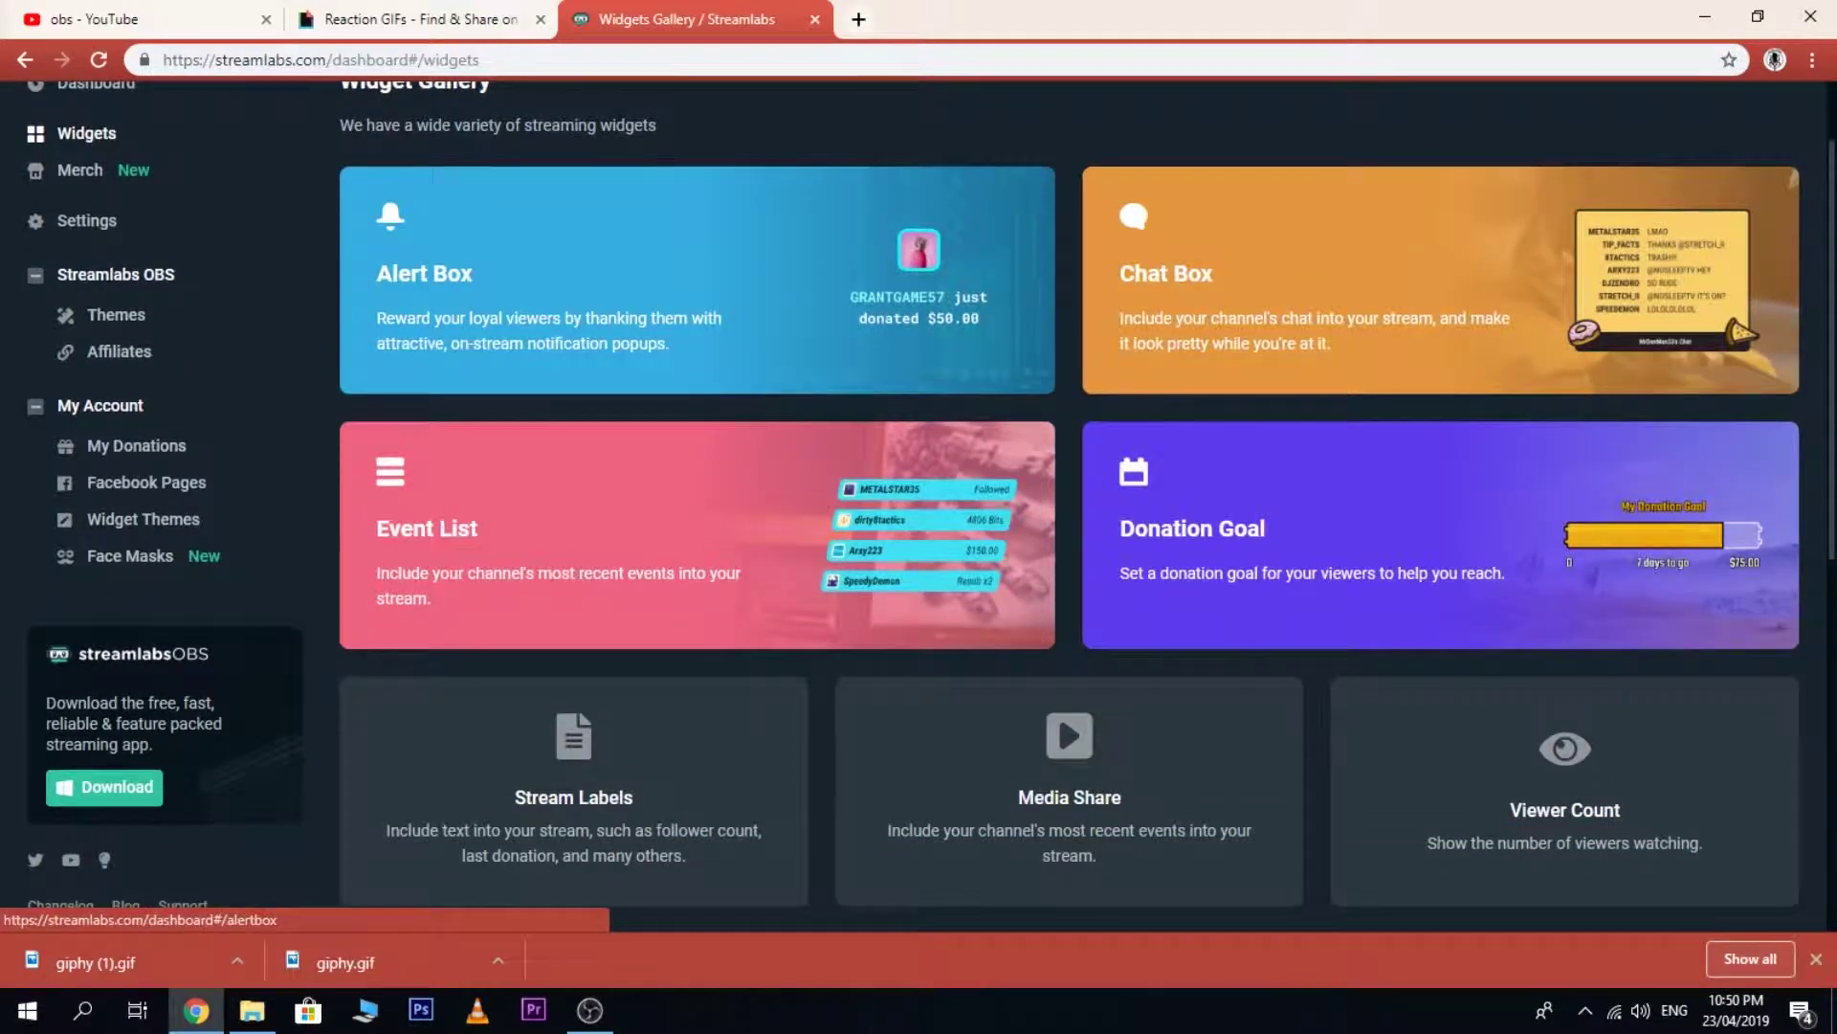
{"action": "left_click", "coordinate": [696, 279]}
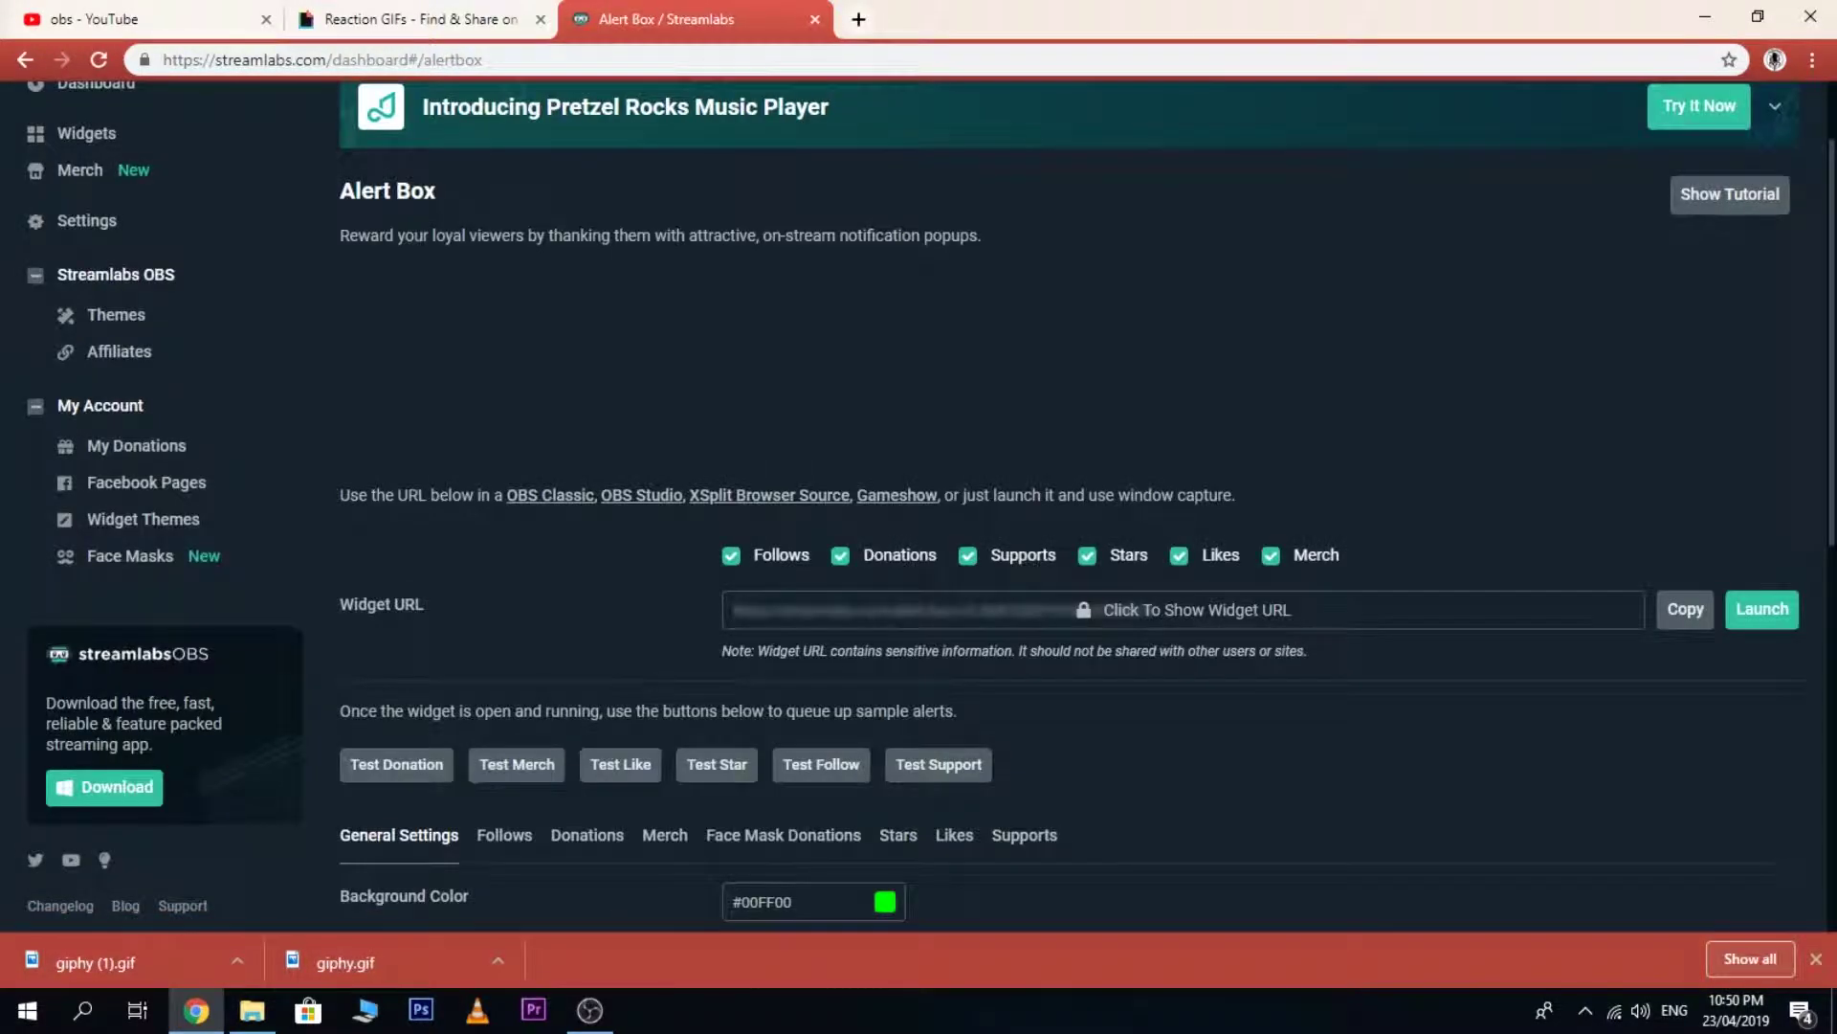
{"action": "scroll", "coordinate": [1081, 507], "scroll_direction": "down", "scroll_amount": 5}
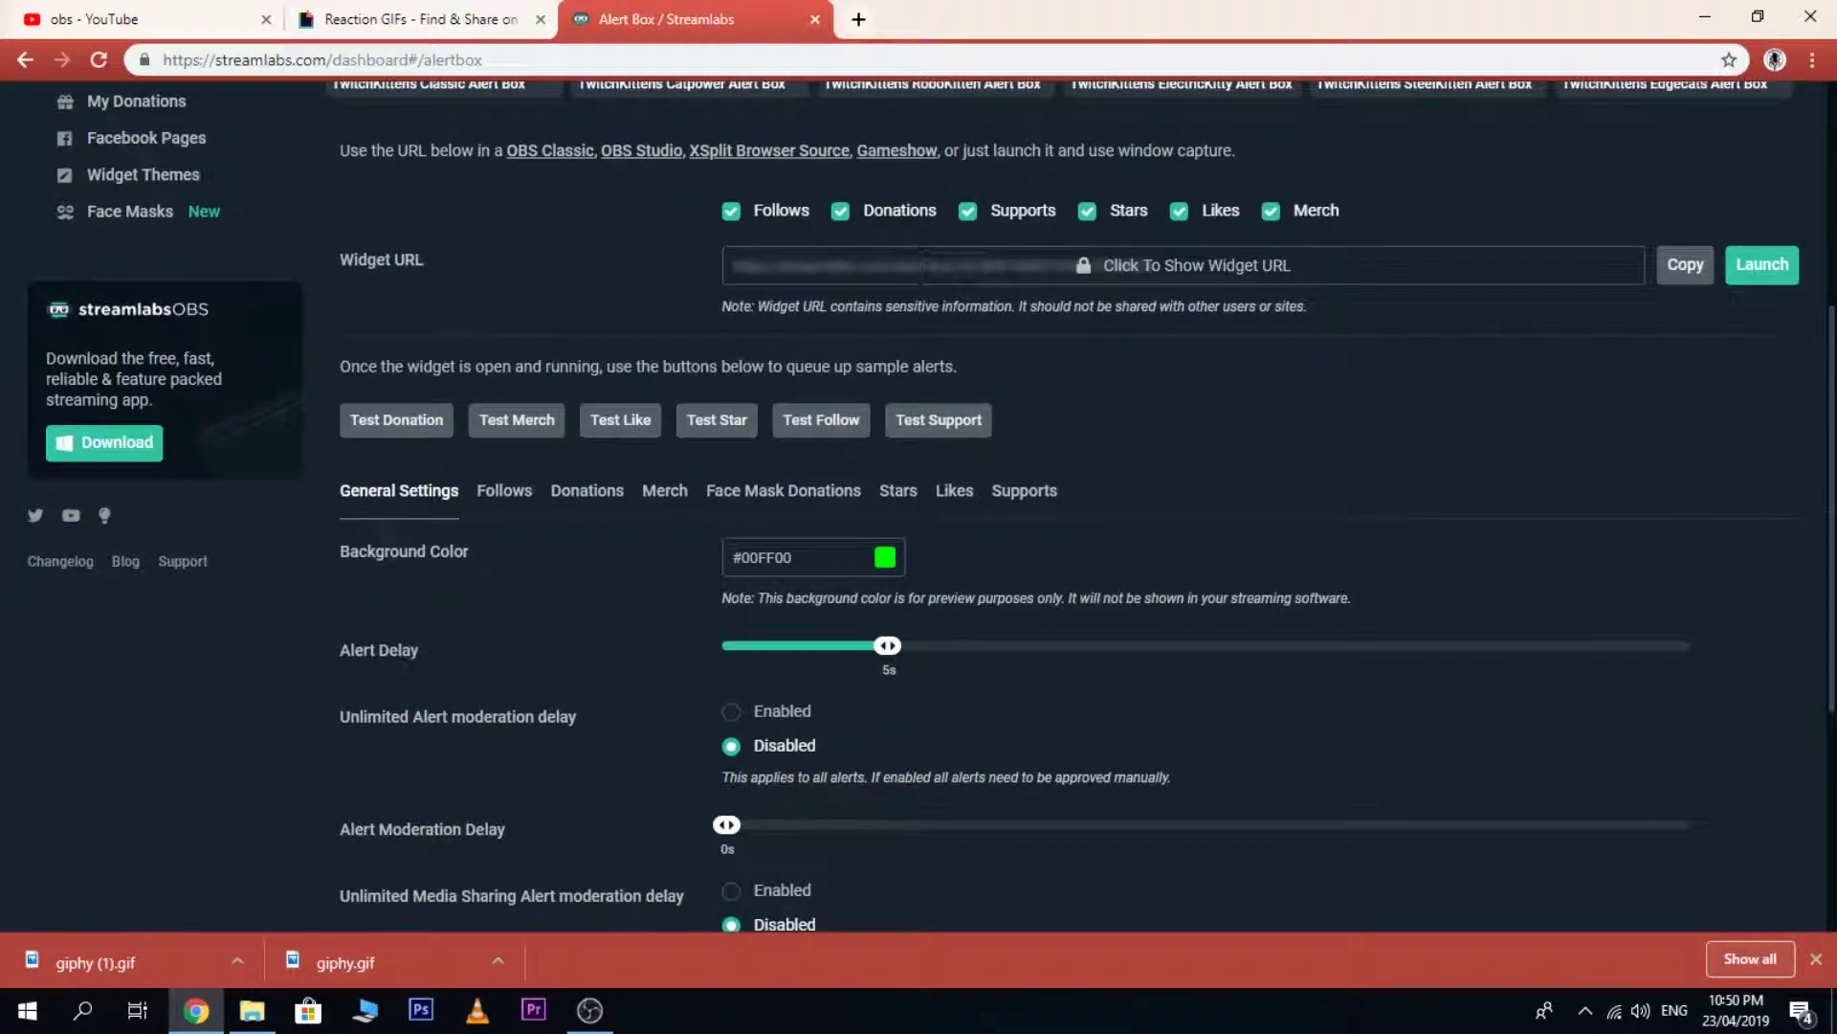
{"action": "left_click", "coordinate": [954, 490]}
{"action": "scroll", "coordinate": [955, 490], "scroll_direction": "down", "scroll_amount": 4}
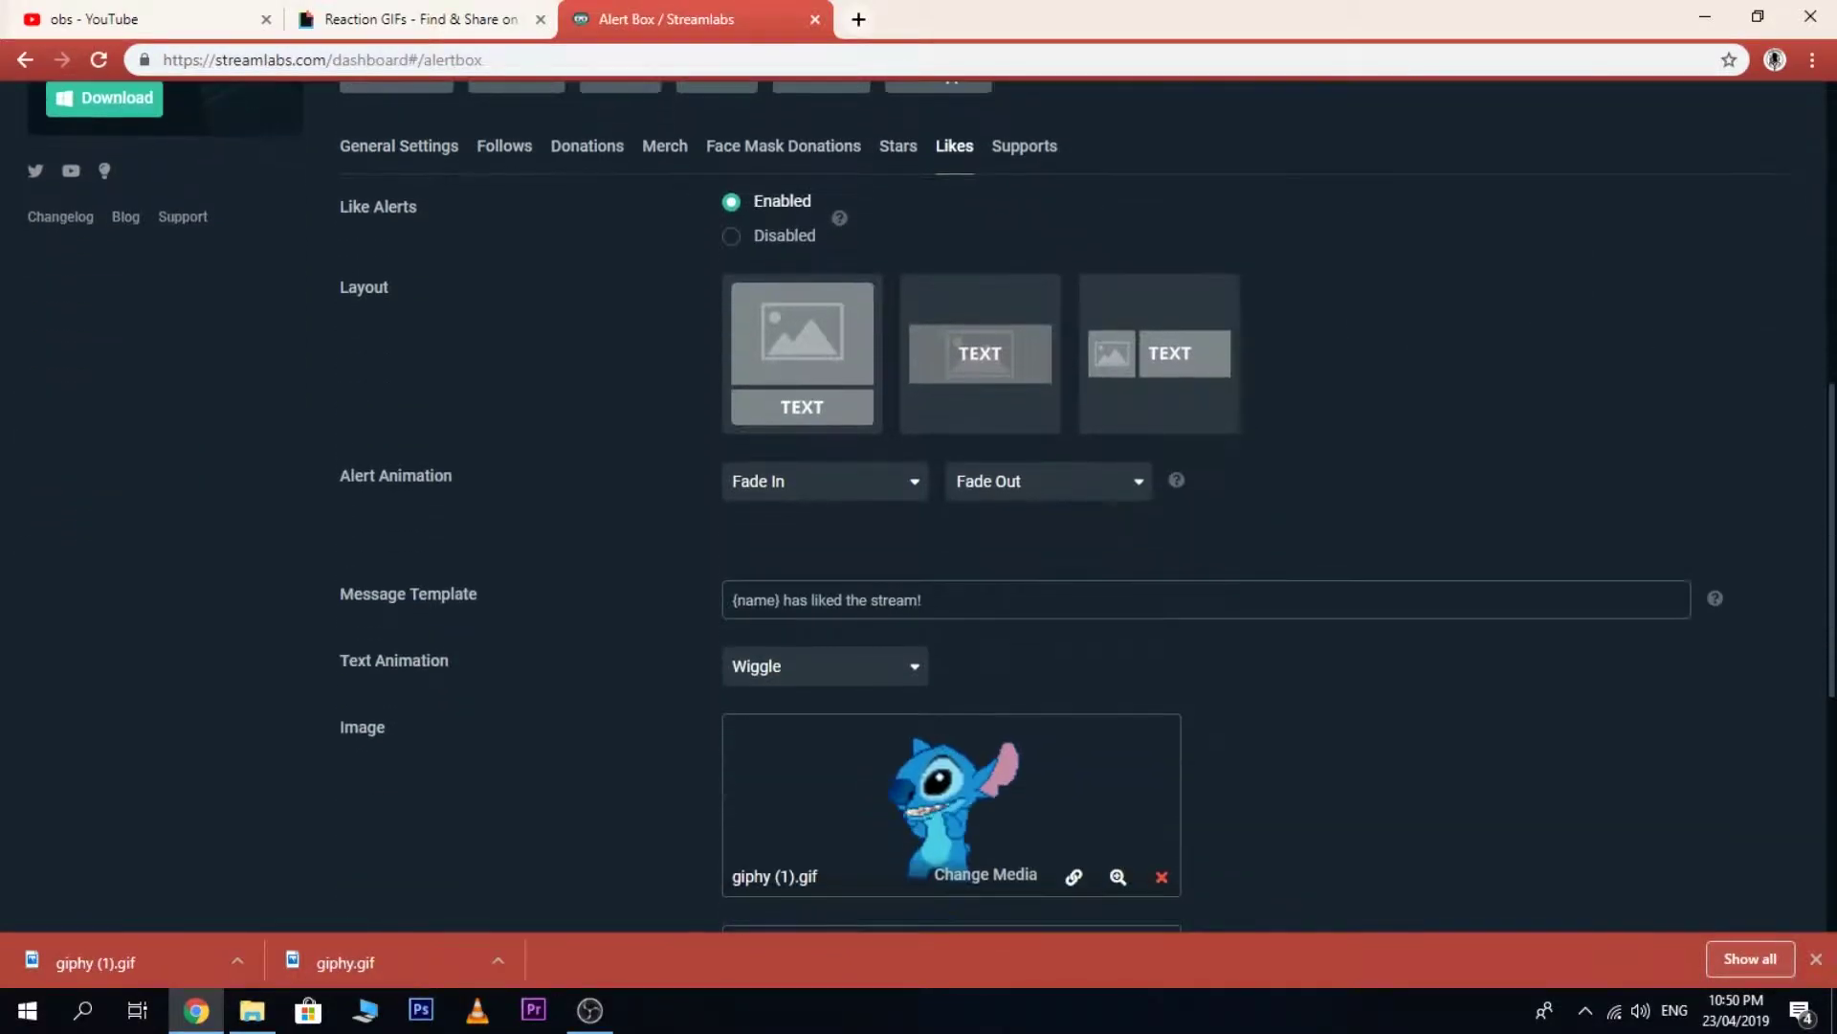
{"action": "scroll", "coordinate": [954, 490], "scroll_direction": "down", "scroll_amount": 1}
{"action": "scroll", "coordinate": [954, 490], "scroll_direction": "down", "scroll_amount": 2}
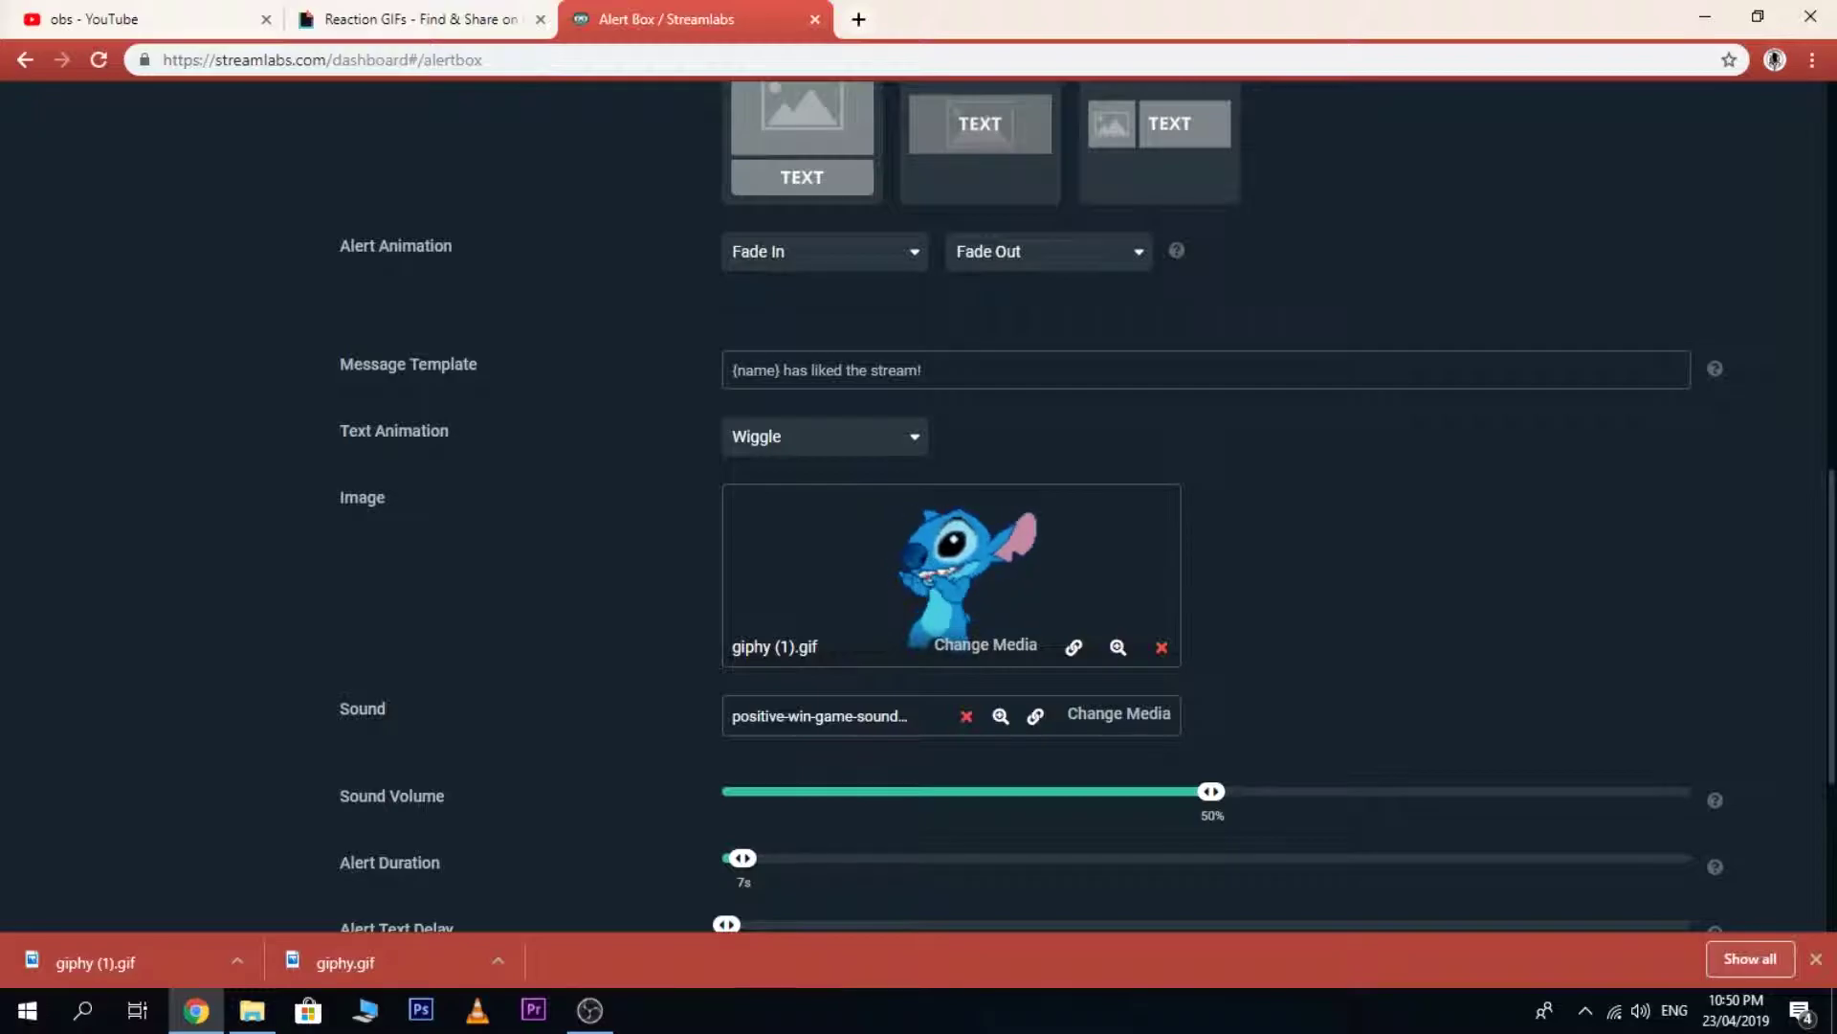
- Switch to GIPHY, browse the reaction GIFs and open the waving minion "I Love You Kiss" GIF
{"action": "left_click", "coordinate": [420, 19]}
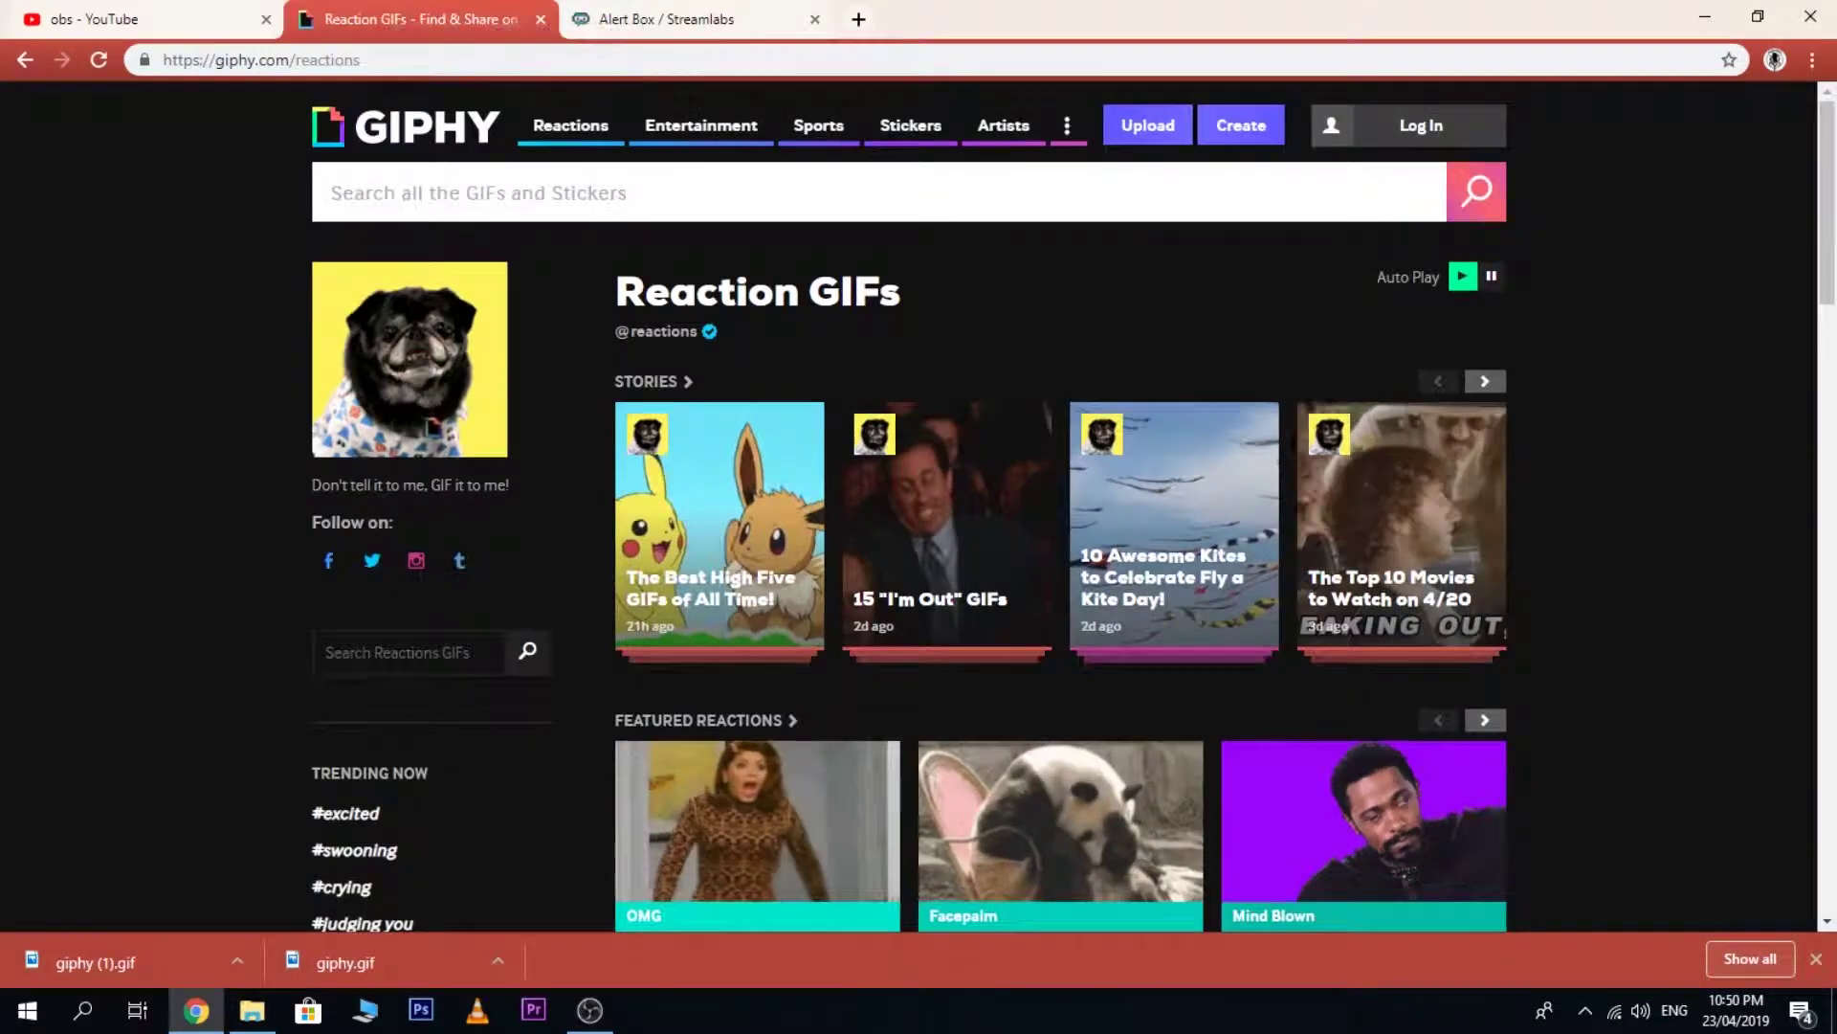
{"action": "left_click_drag", "start_coordinate": [372, 60], "coordinate": [230, 60]}
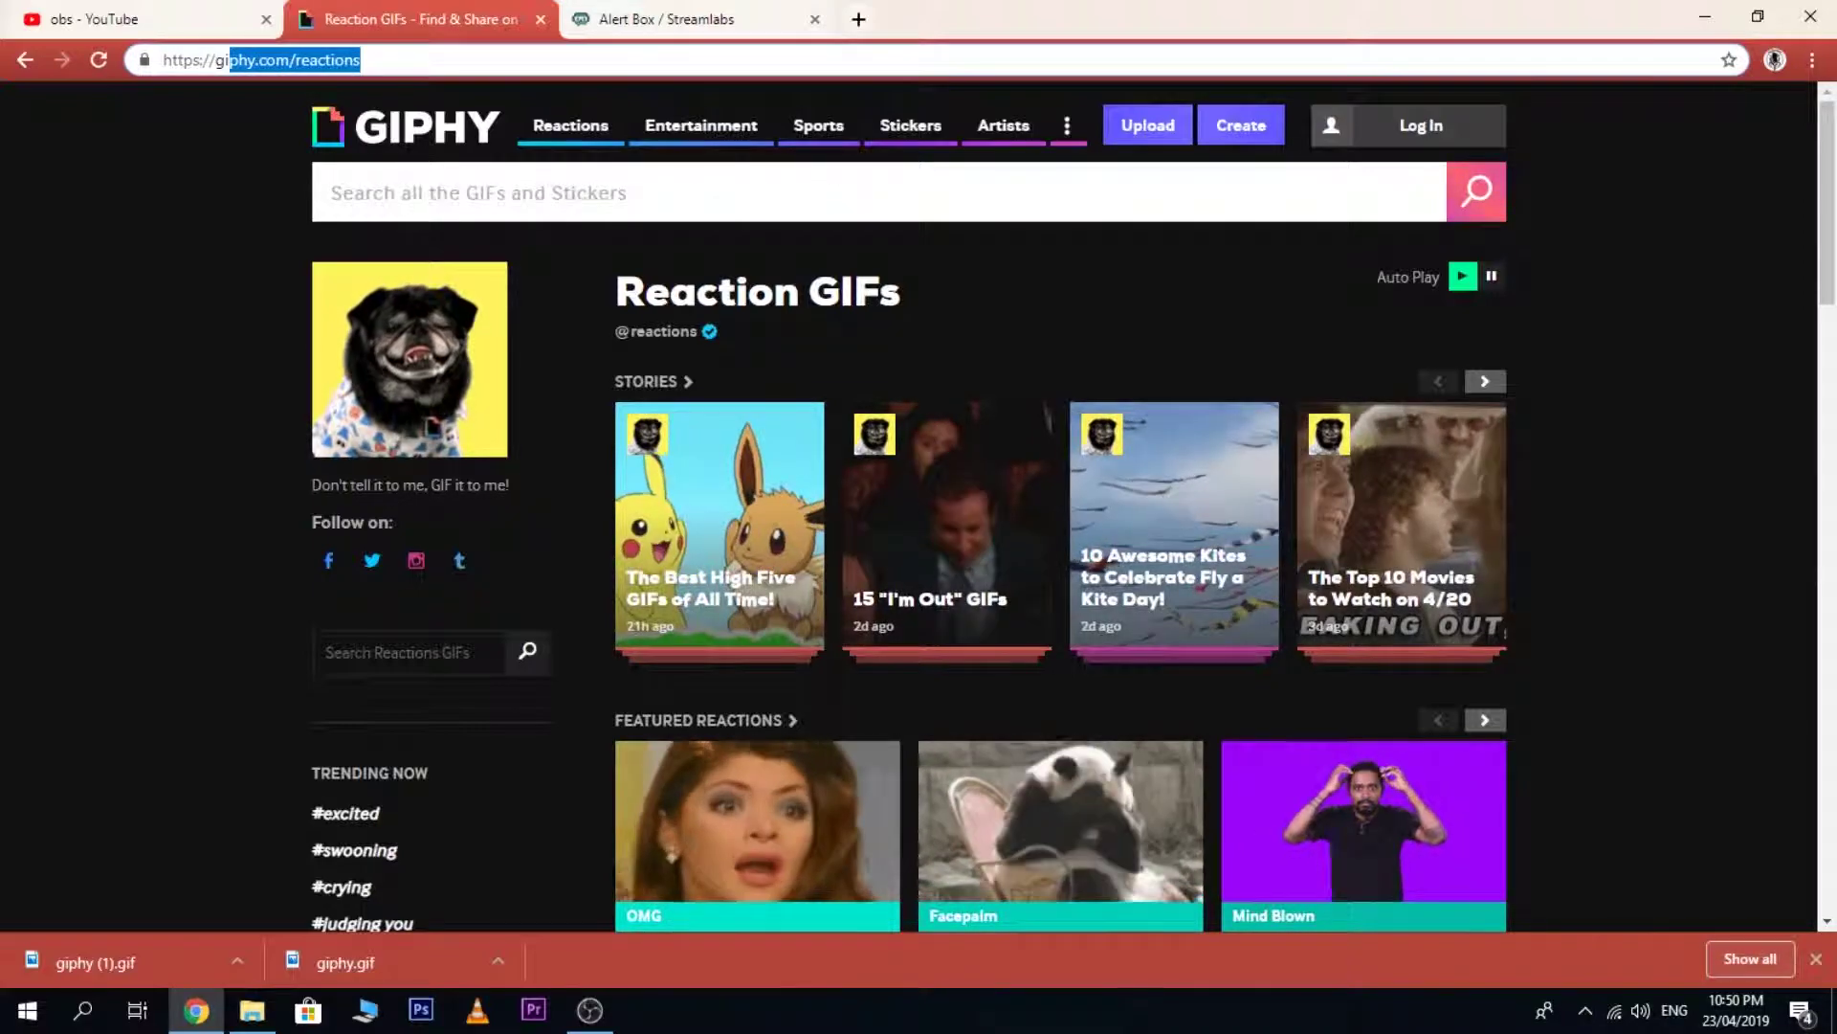
{"action": "scroll", "coordinate": [435, 426], "scroll_direction": "down", "scroll_amount": 2}
{"action": "scroll", "coordinate": [1060, 507], "scroll_direction": "down", "scroll_amount": 8}
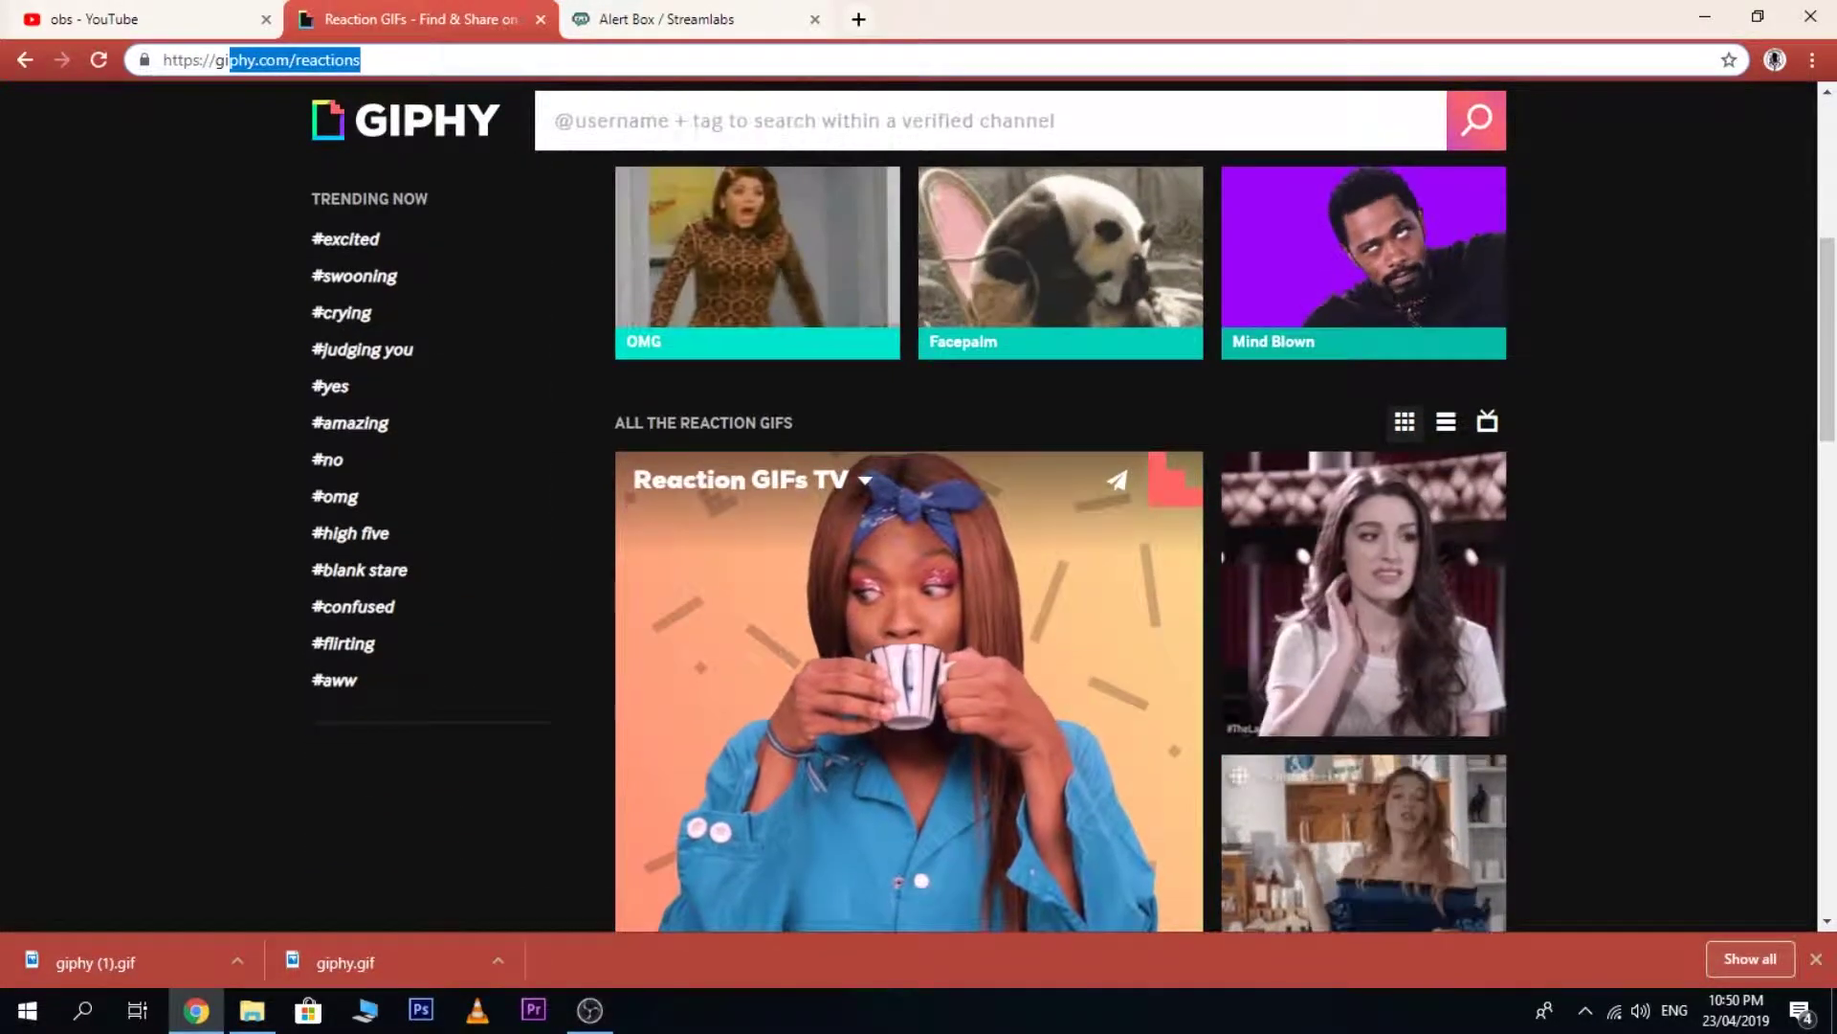
{"action": "scroll", "coordinate": [1061, 507], "scroll_direction": "down", "scroll_amount": 6}
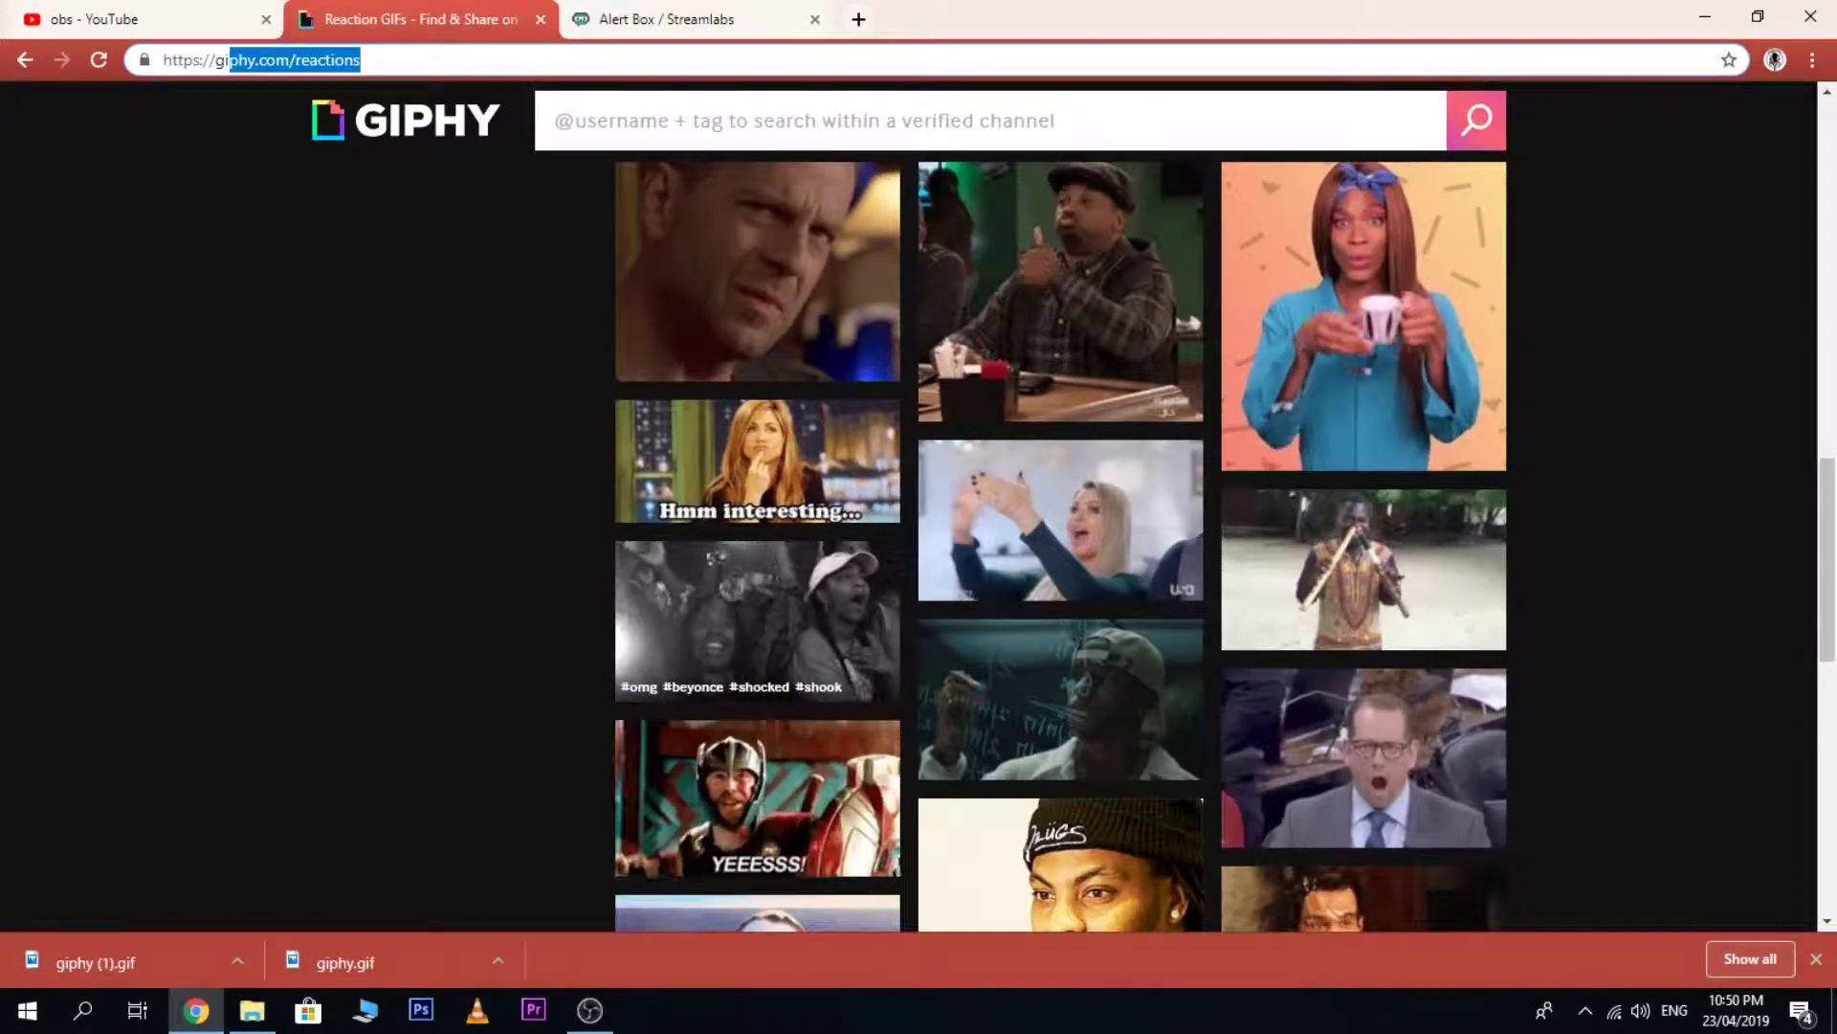
{"action": "scroll", "coordinate": [1061, 508], "scroll_direction": "down", "scroll_amount": 5}
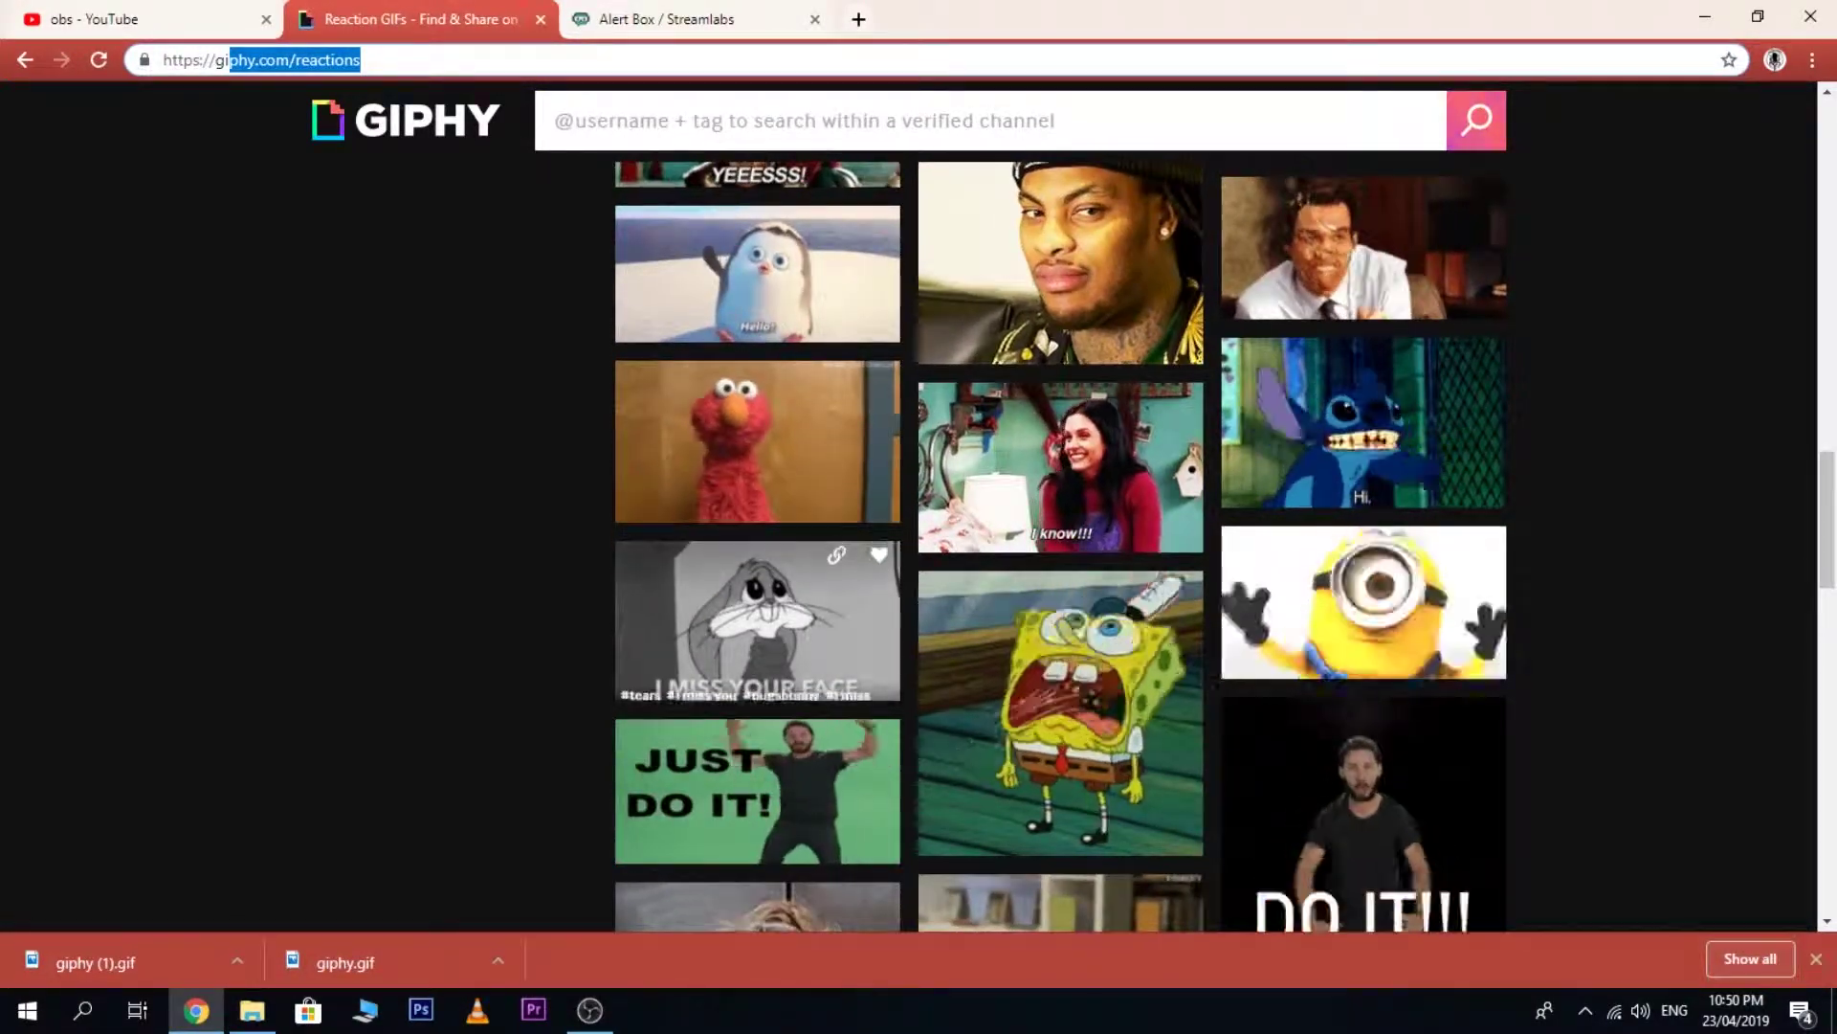
{"action": "scroll", "coordinate": [756, 565], "scroll_direction": "down", "scroll_amount": 1}
{"action": "left_click", "coordinate": [1362, 486]}
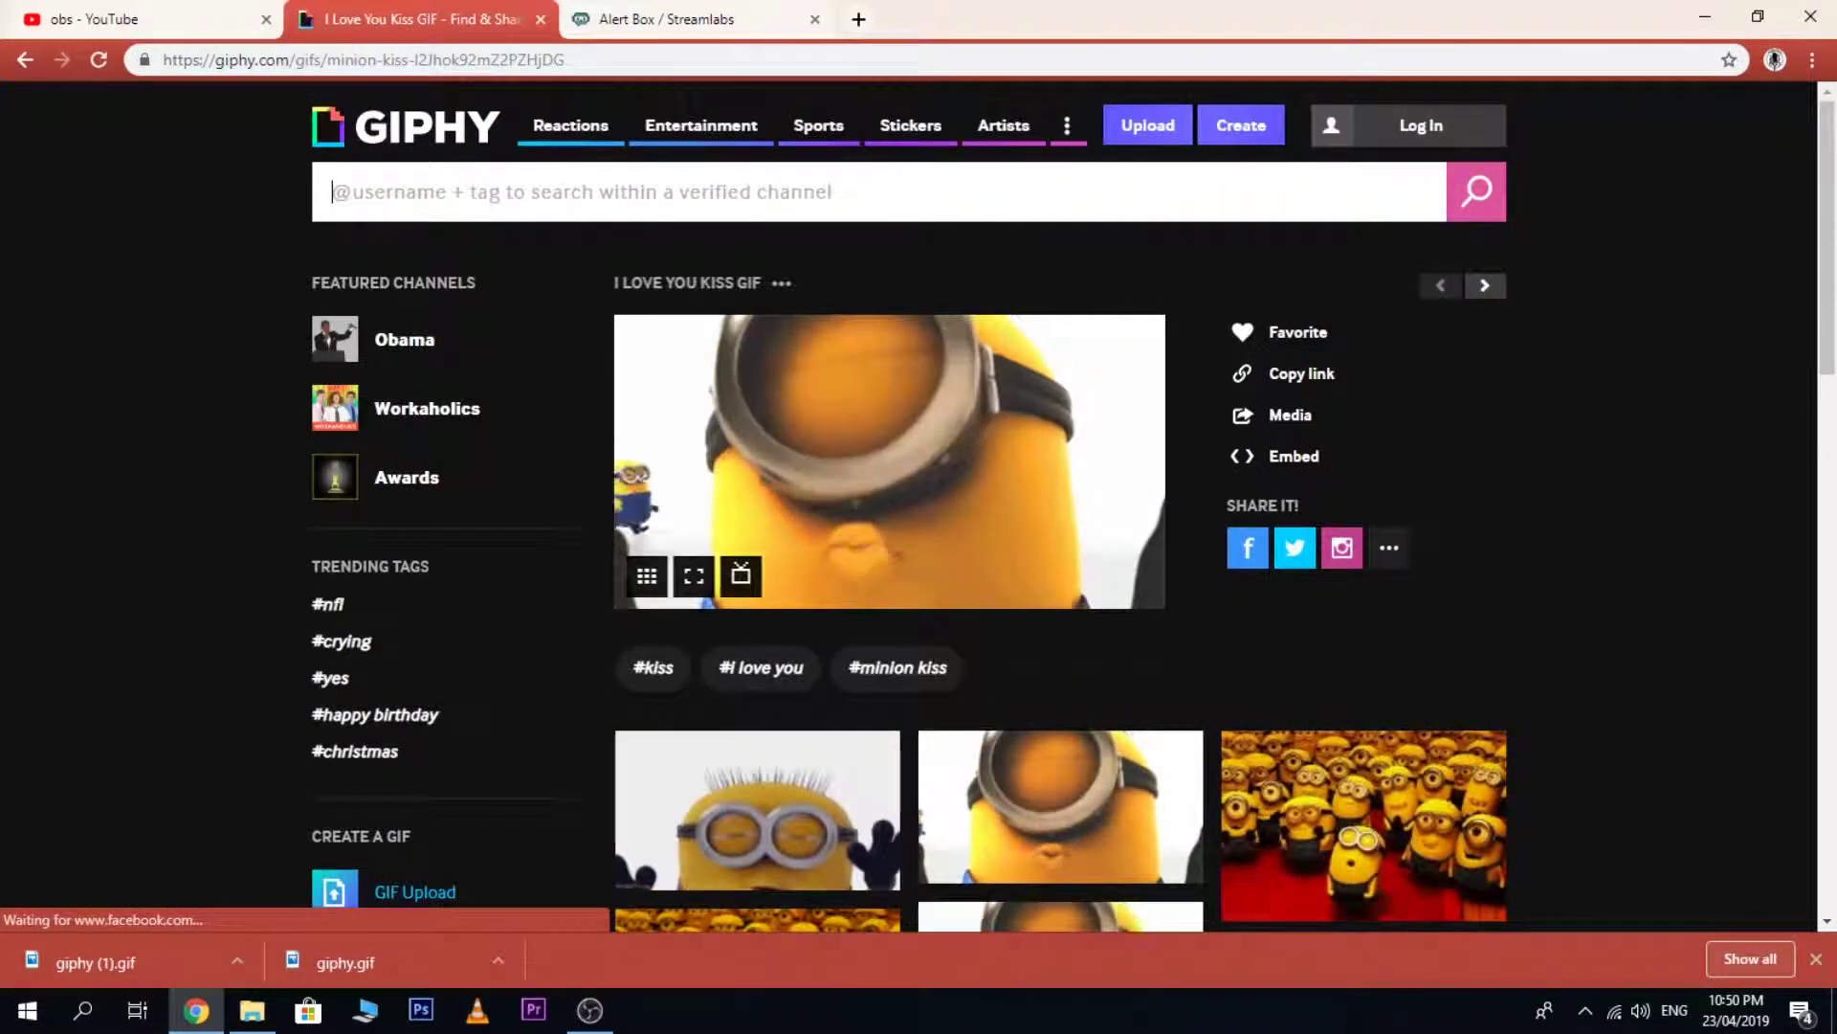
- Save the opened minion GIF to the Desktop as giphy (2) in GIF format
{"action": "scroll", "coordinate": [918, 507], "scroll_direction": "down", "scroll_amount": 1}
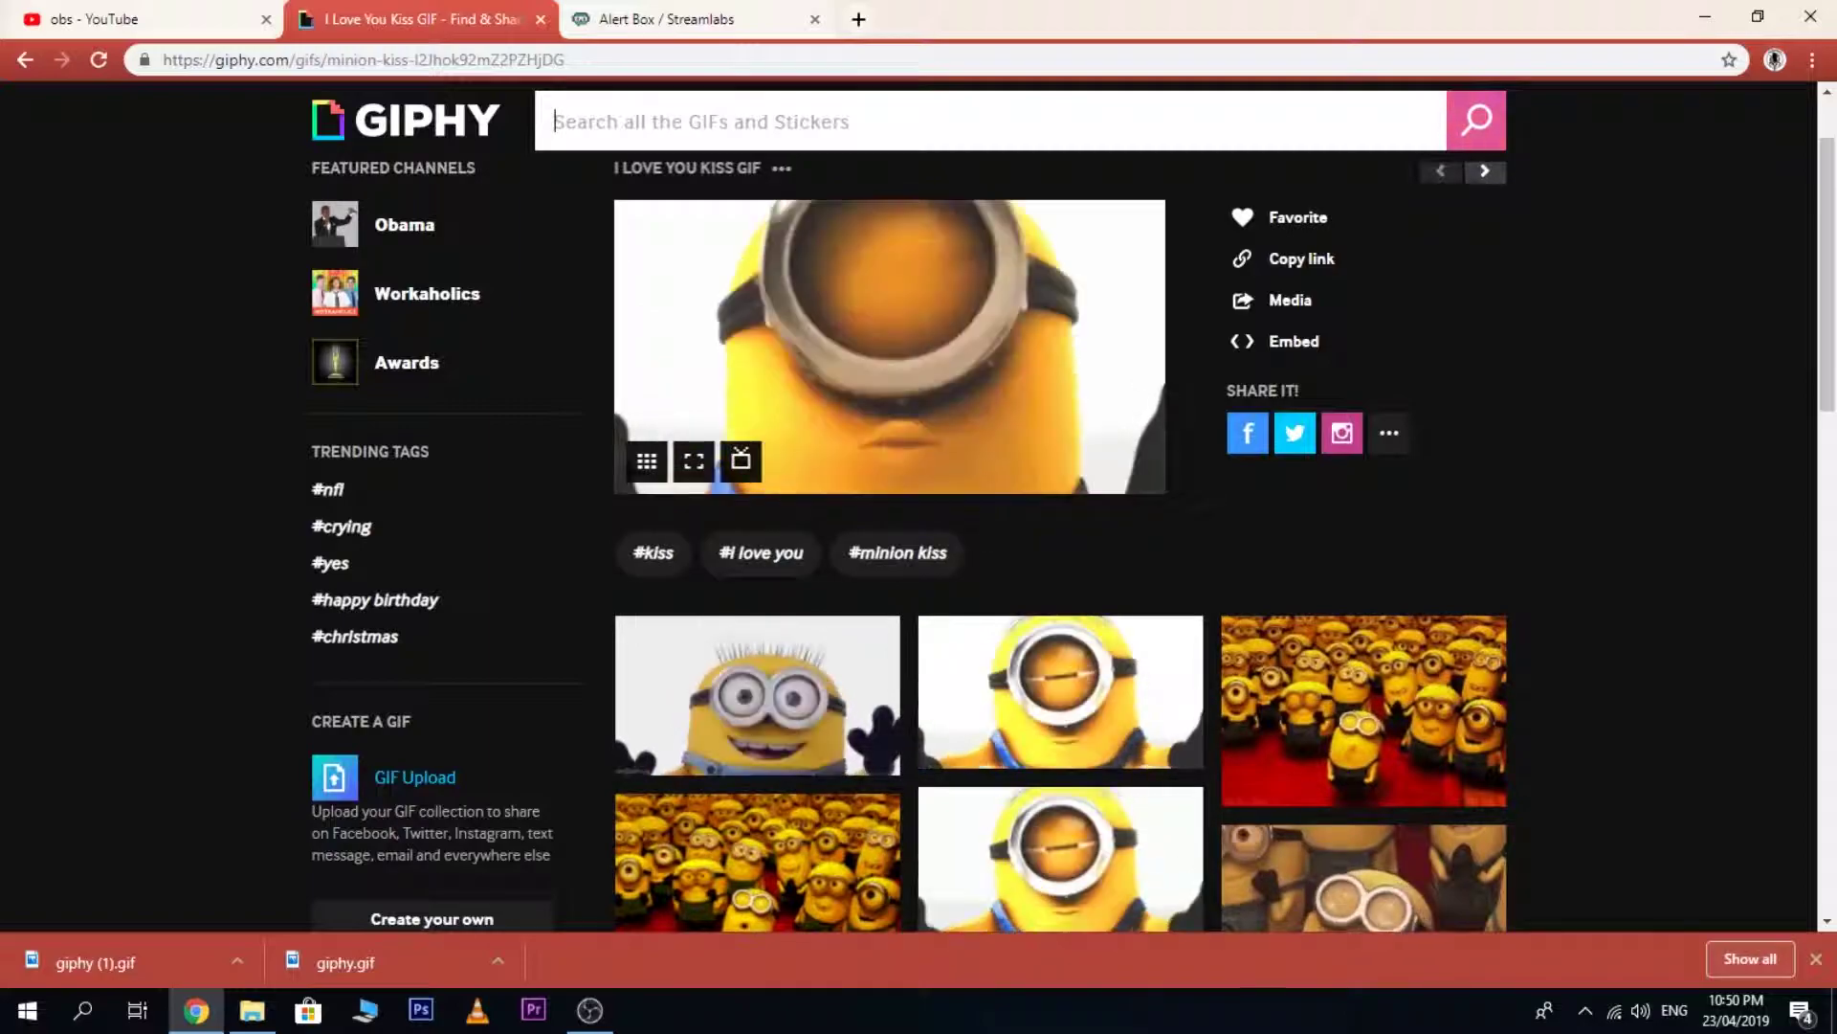
{"action": "left_click", "coordinate": [871, 369]}
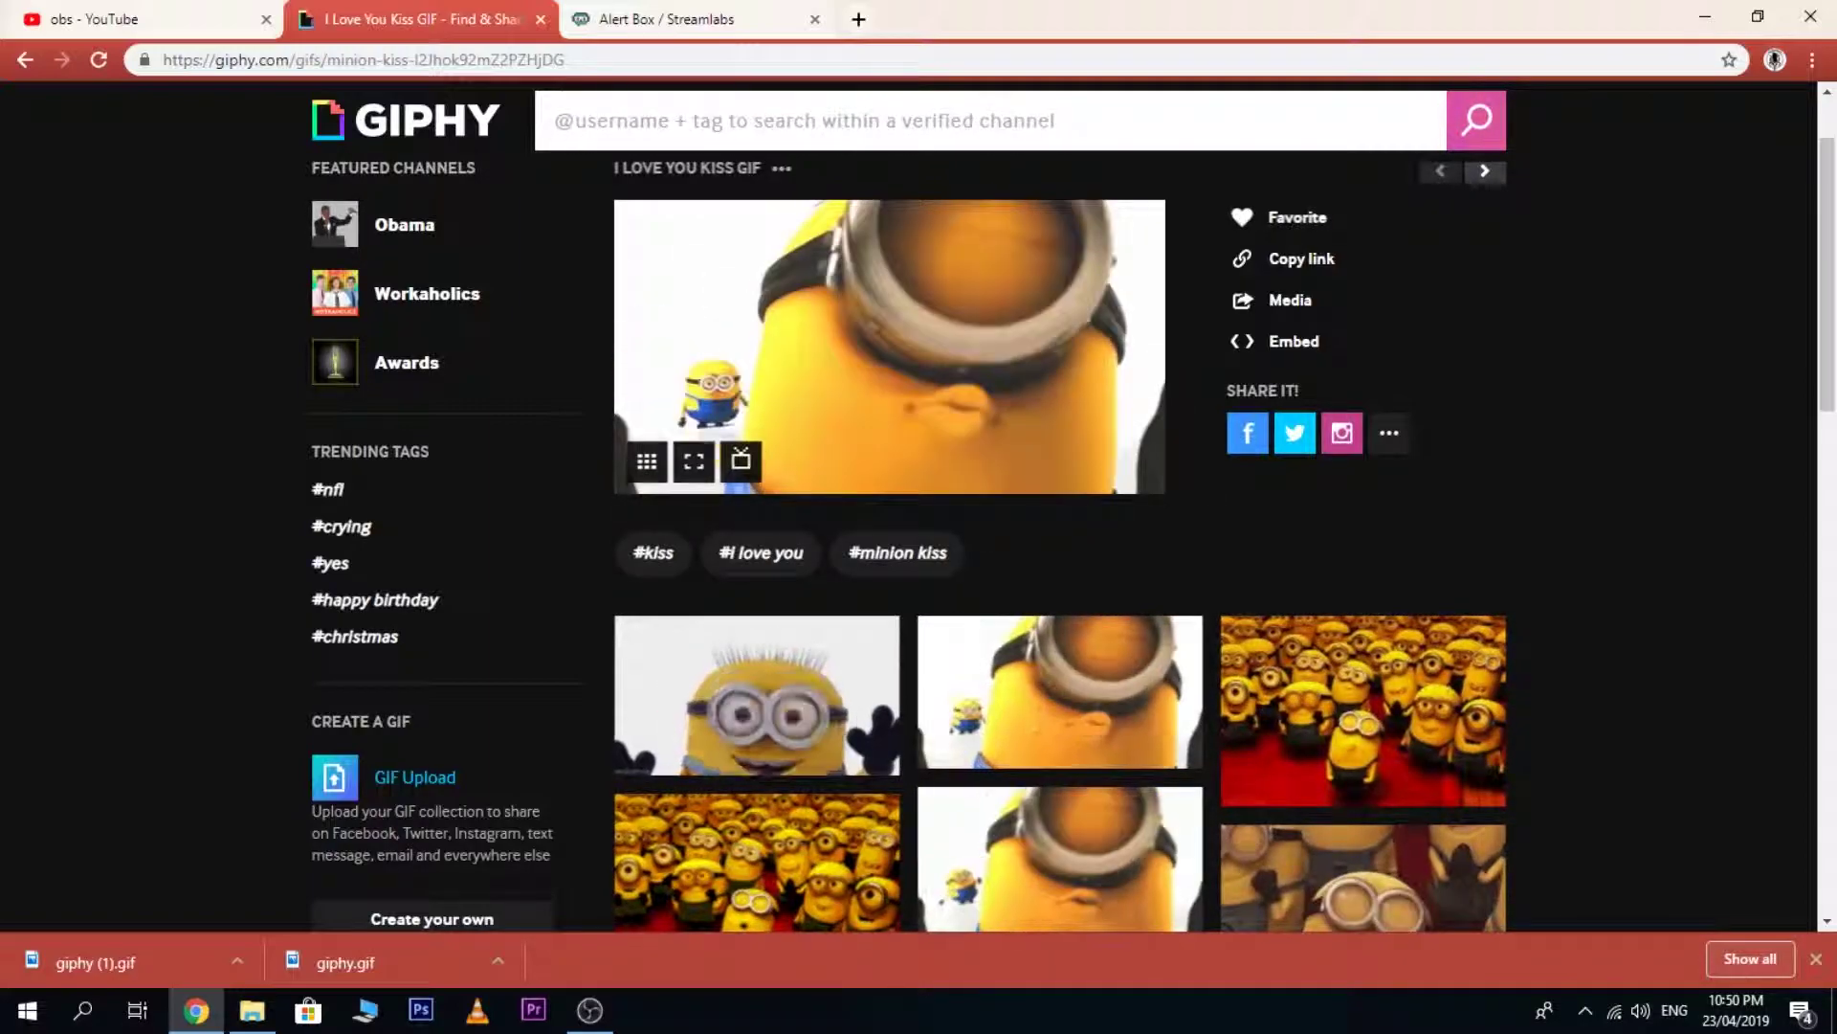
{"action": "left_click", "coordinate": [924, 308]}
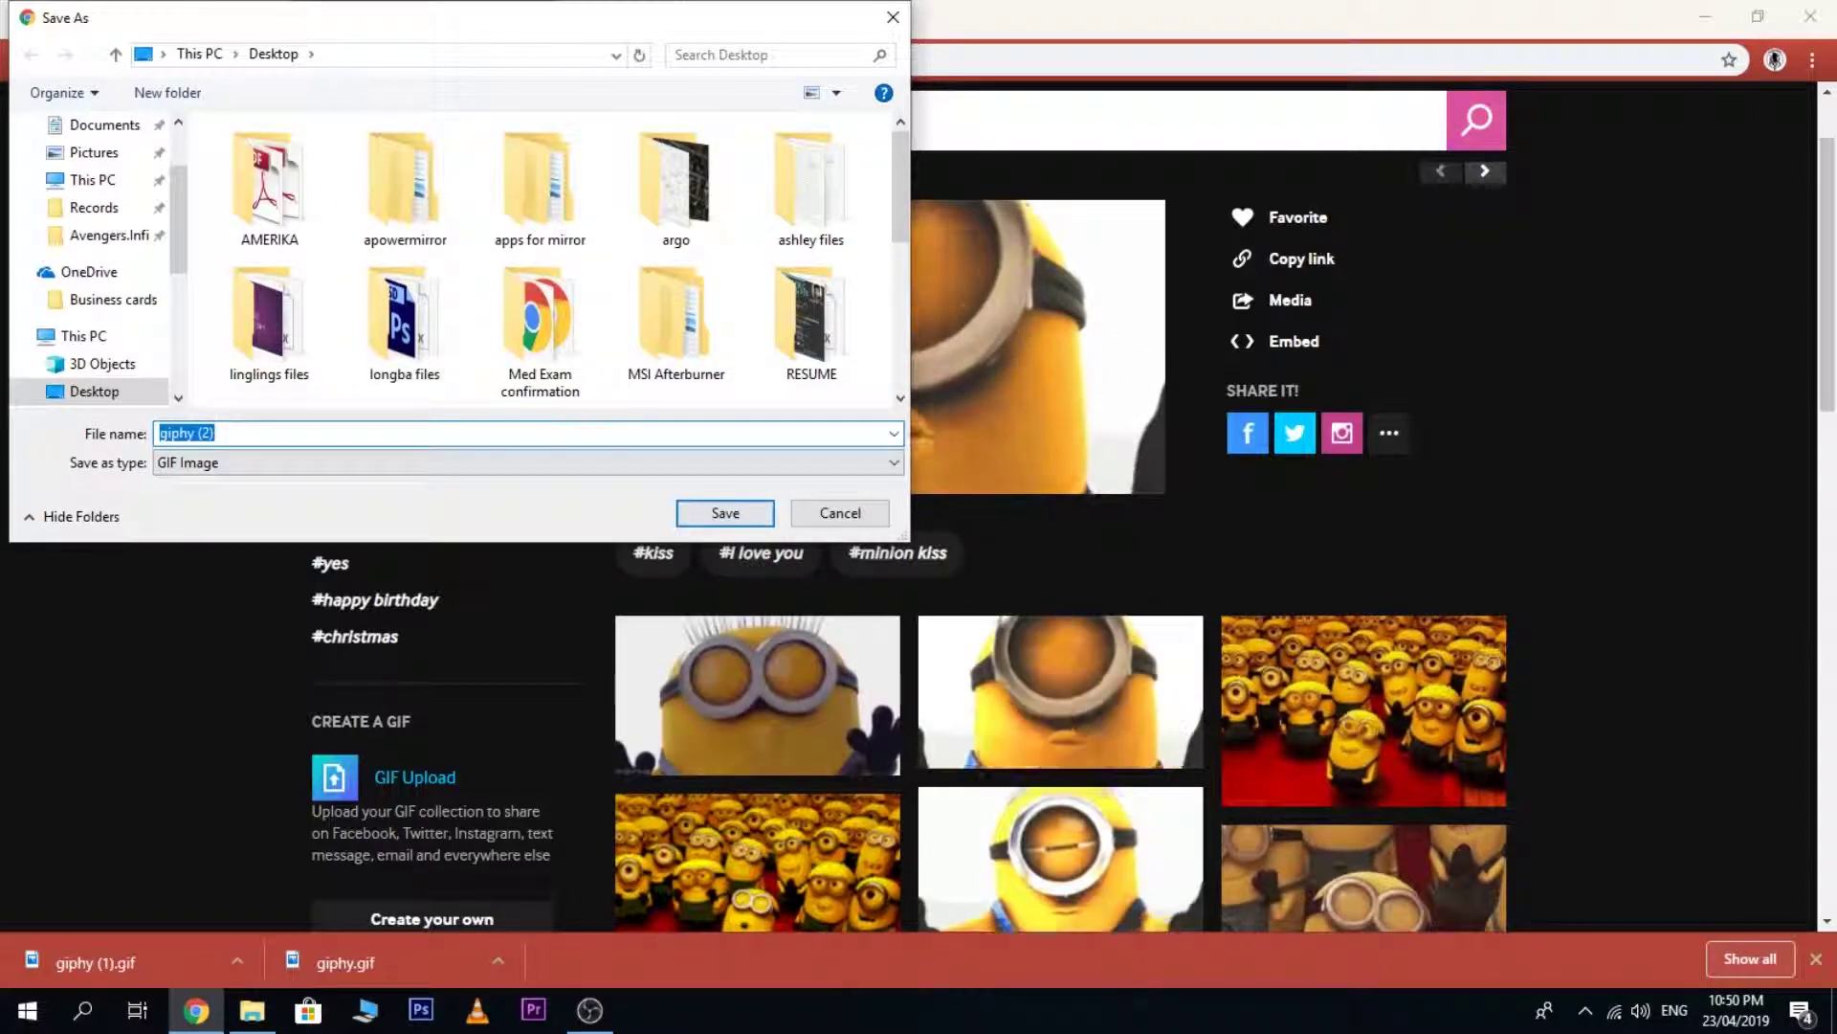
{"action": "key", "text": "Return"}
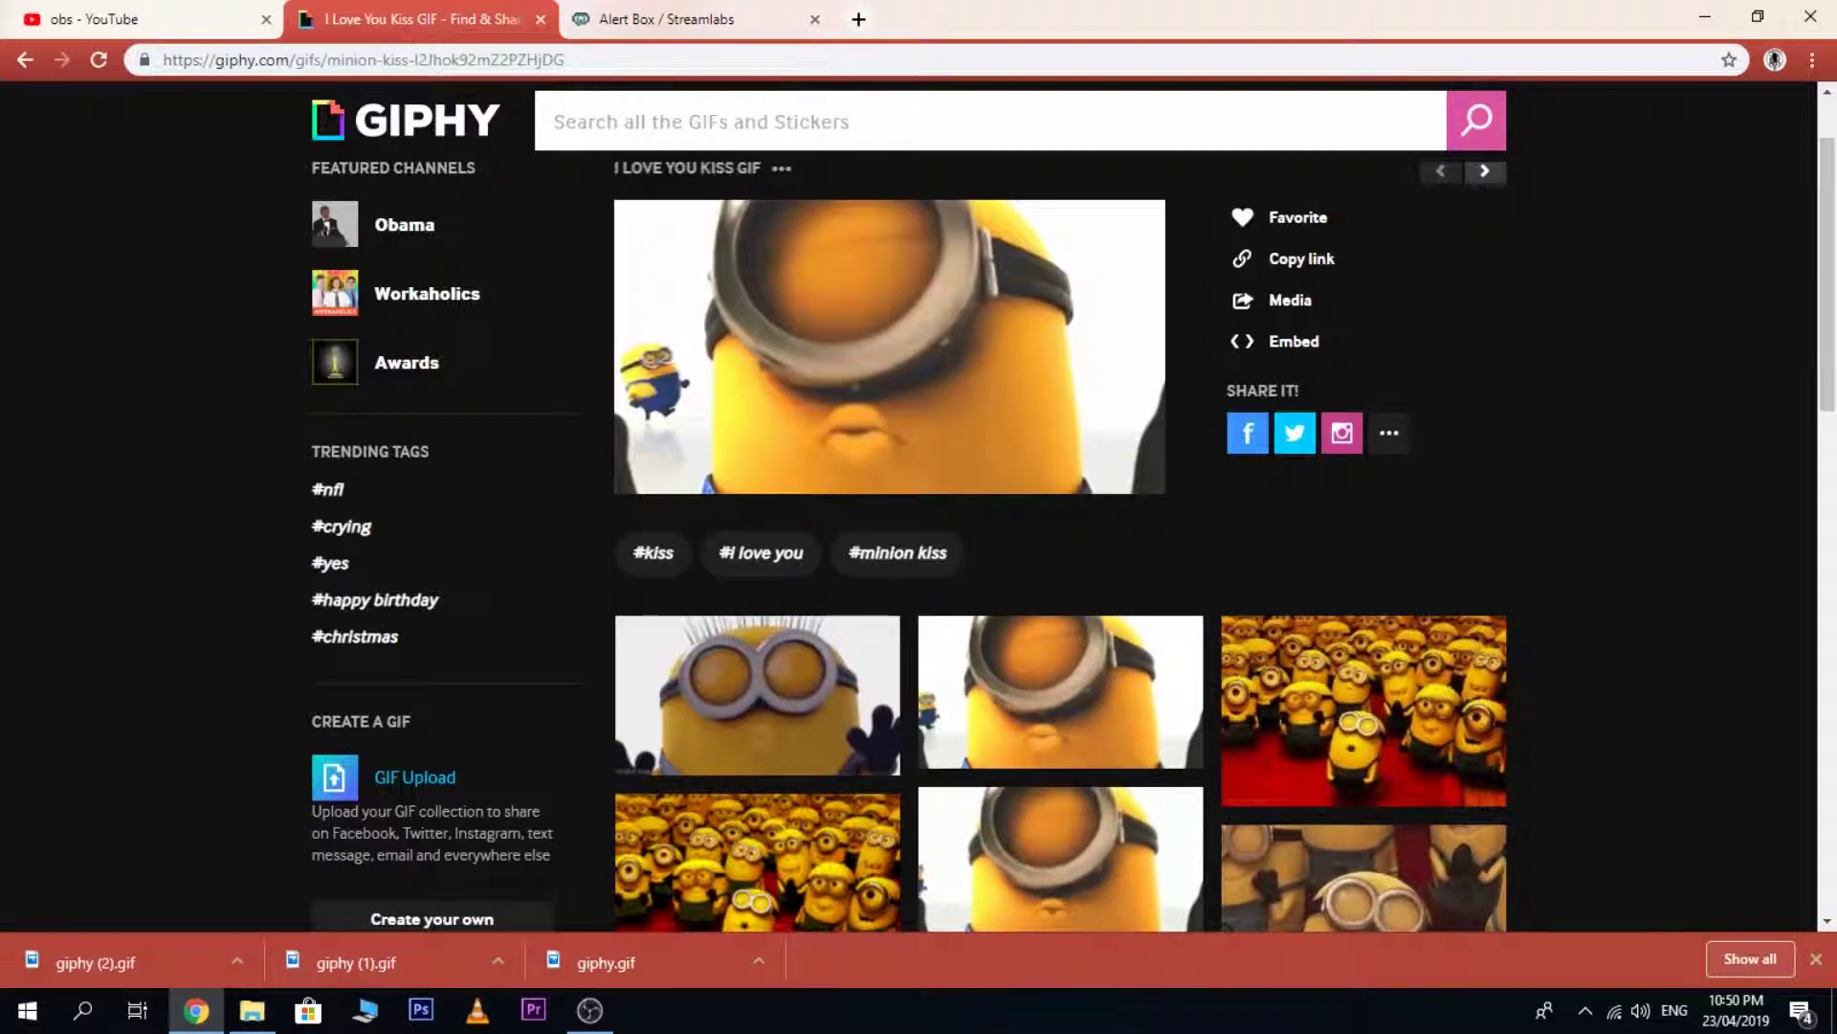
- Return to the Streamlabs Likes alert settings and upload giphy (2) from the Desktop to the Media Gallery
{"action": "left_click", "coordinate": [670, 19]}
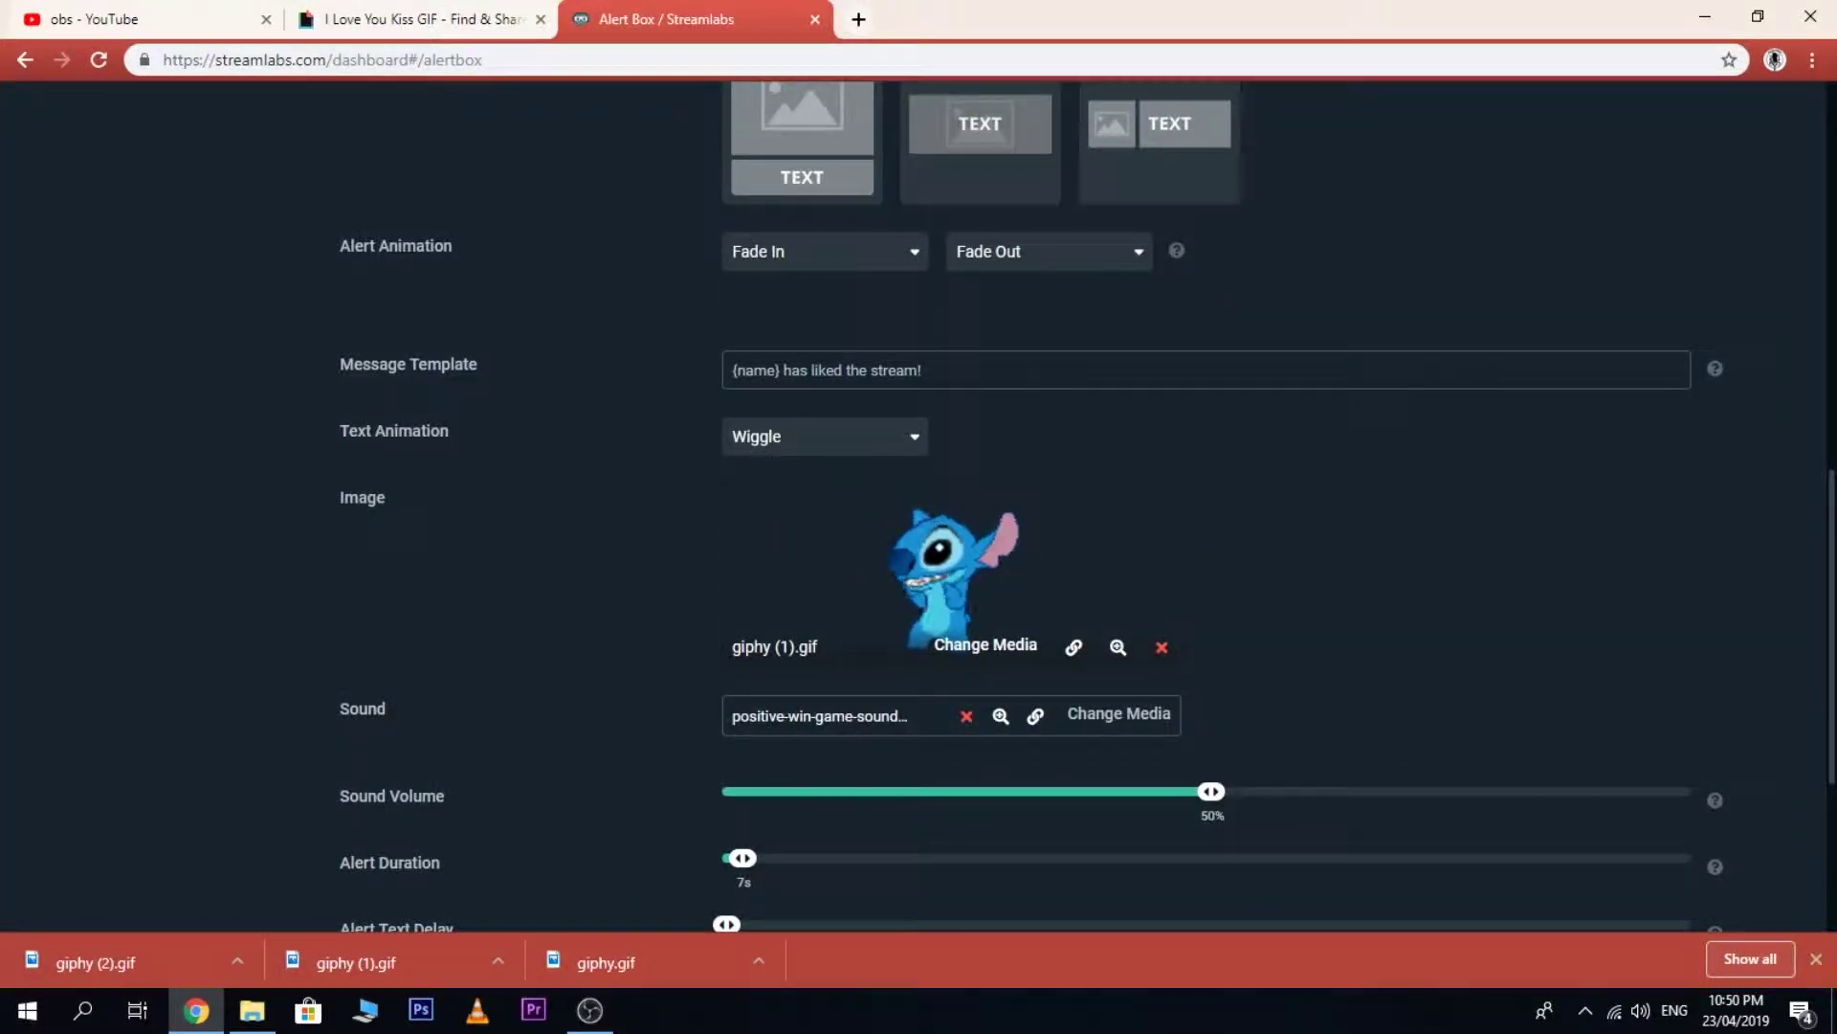
{"action": "left_click", "coordinate": [986, 645]}
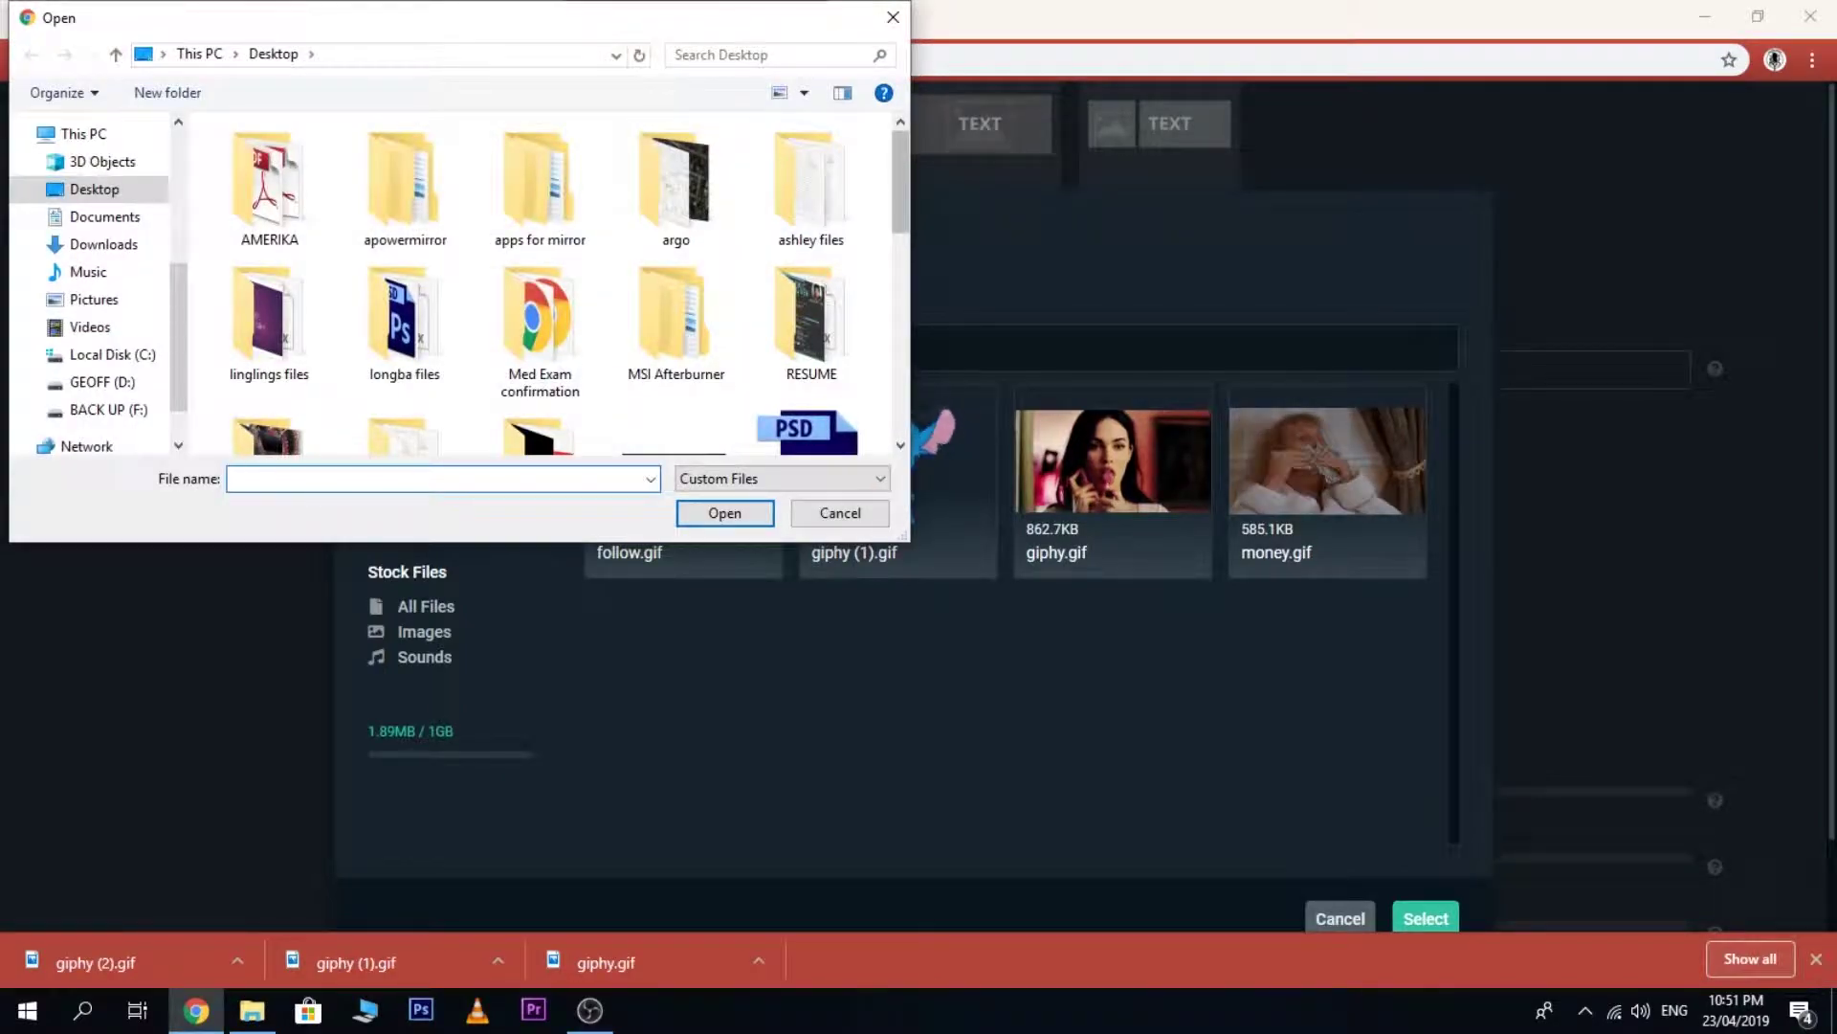
{"action": "scroll", "coordinate": [675, 172], "scroll_direction": "down", "scroll_amount": 3}
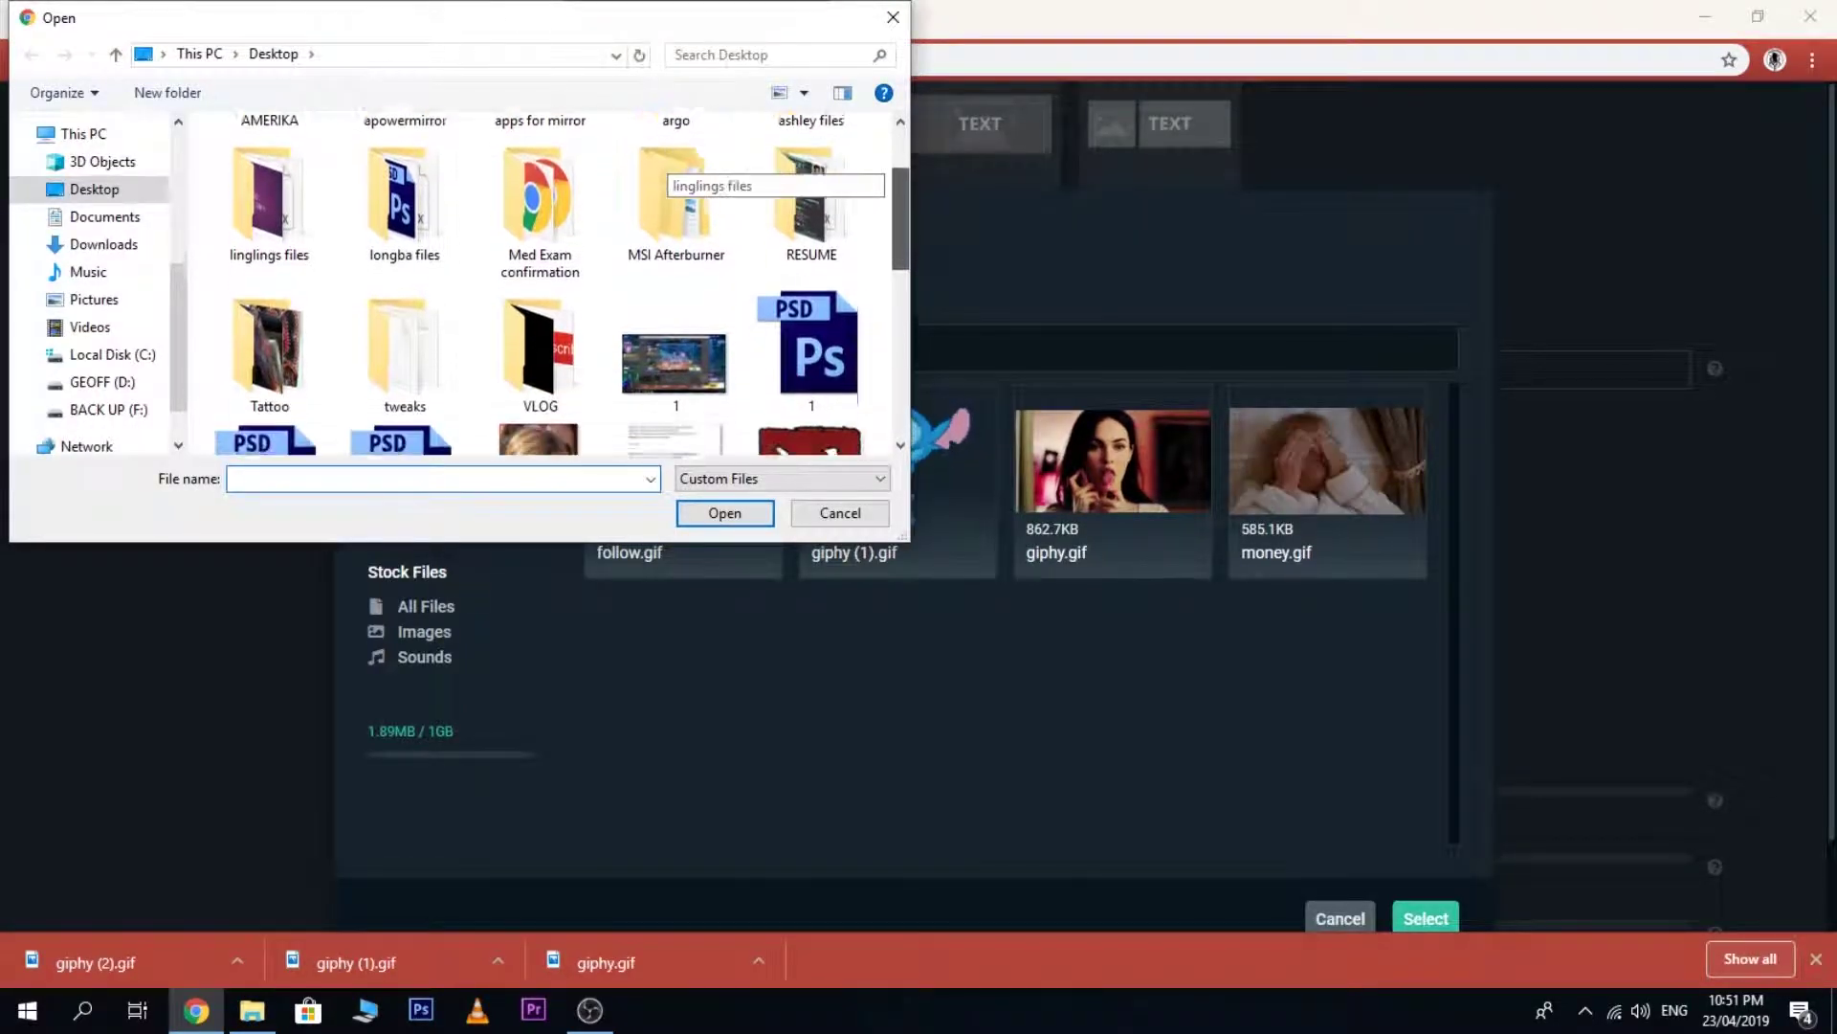
{"action": "scroll", "coordinate": [675, 172], "scroll_direction": "up", "scroll_amount": 3}
{"action": "scroll", "coordinate": [675, 172], "scroll_direction": "down", "scroll_amount": 8}
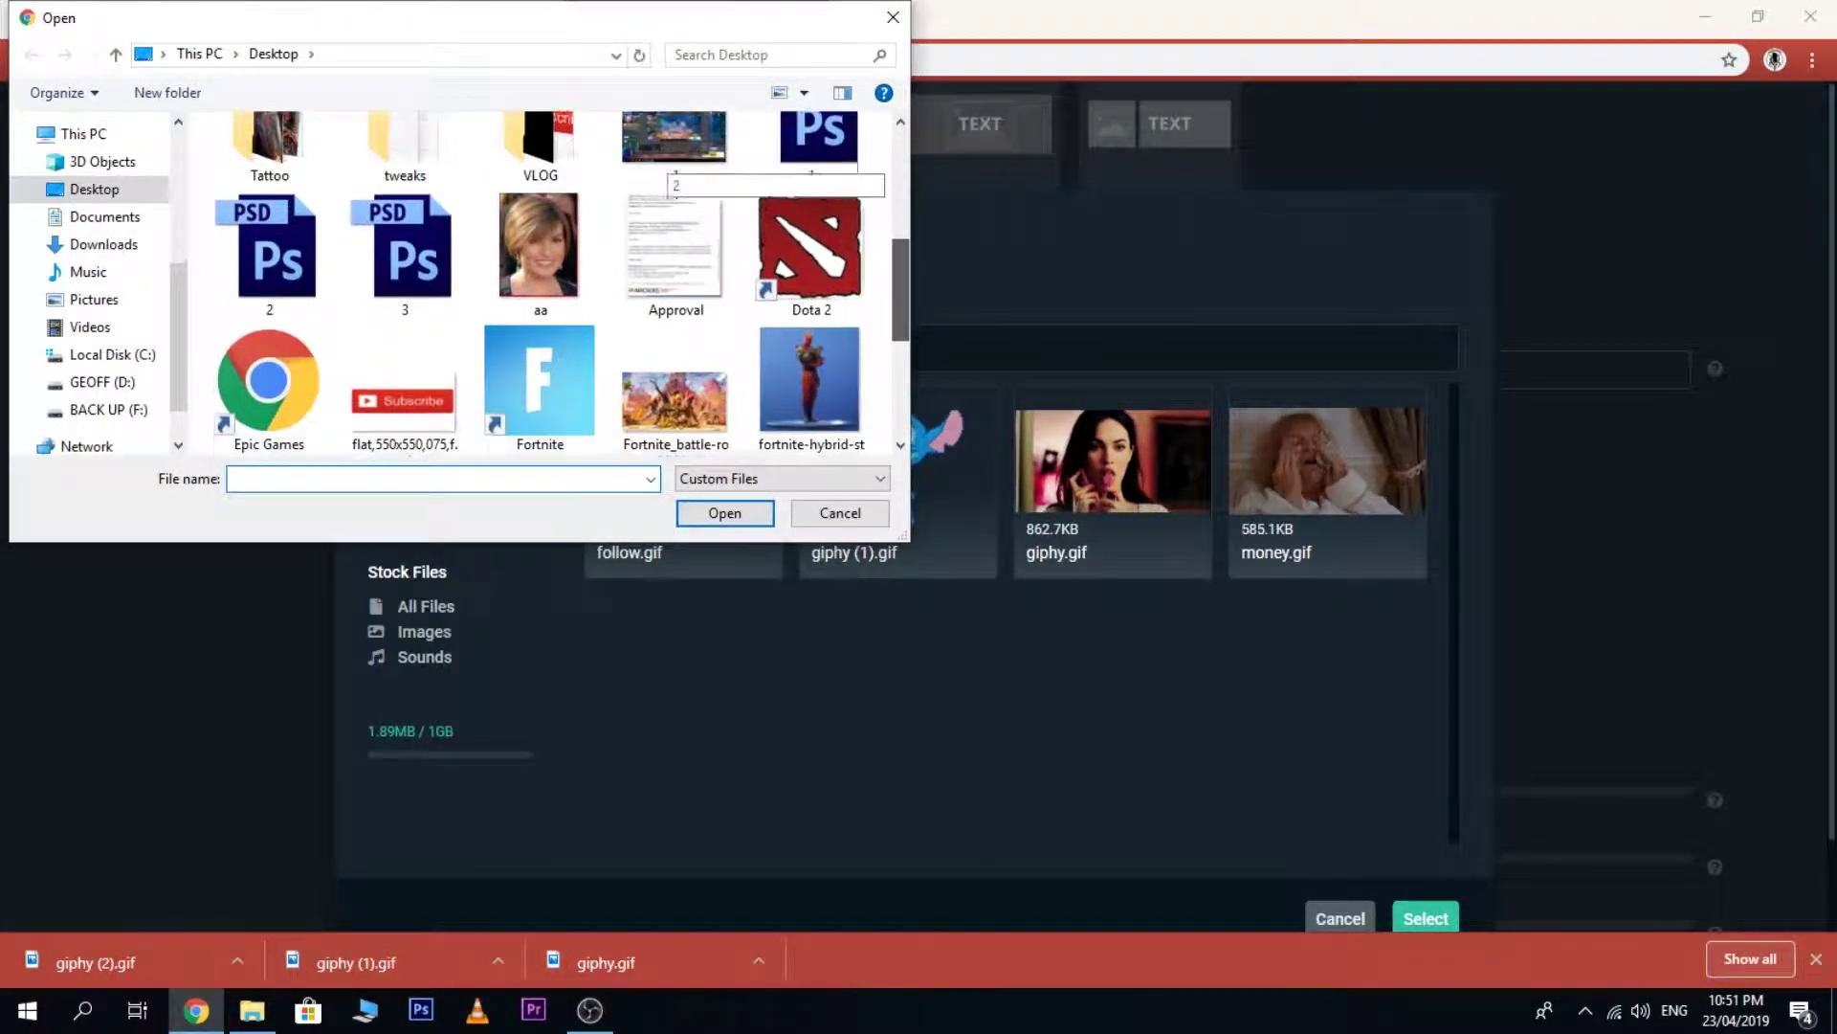
{"action": "left_click_drag", "start_coordinate": [900, 376], "coordinate": [899, 381]}
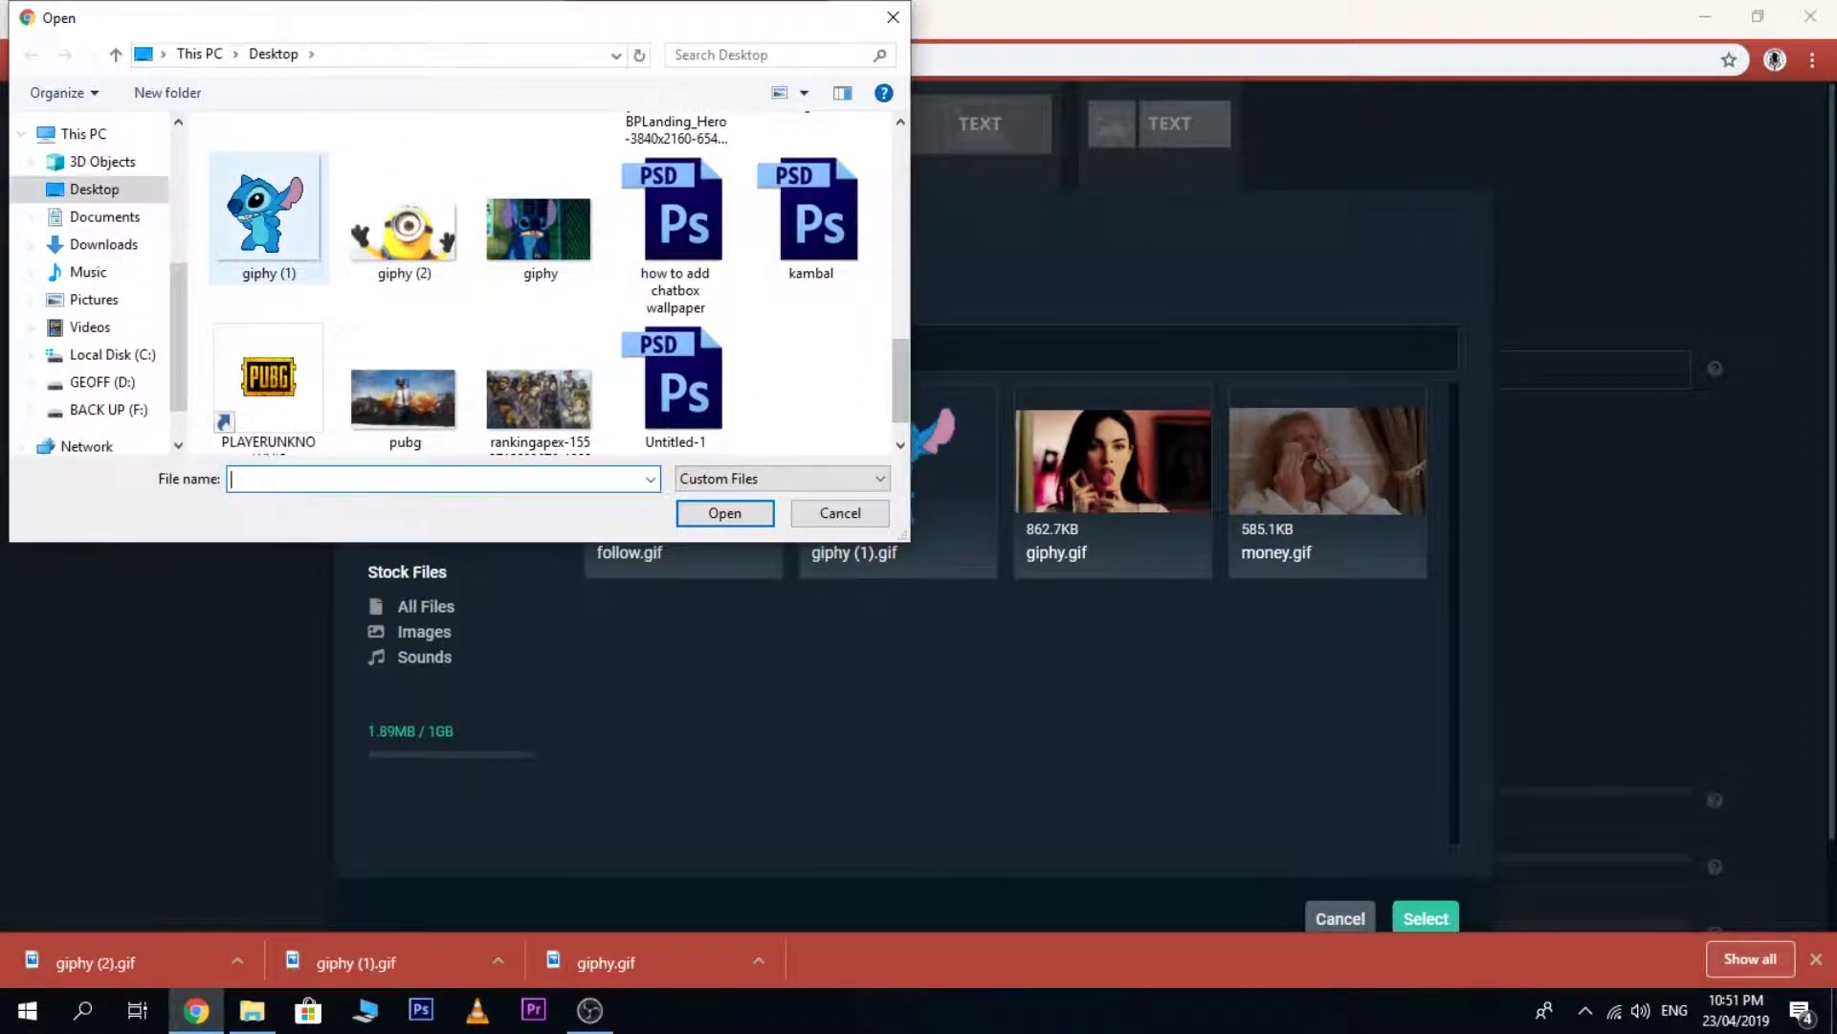
{"action": "left_click", "coordinate": [269, 238]}
{"action": "left_click", "coordinate": [404, 229]}
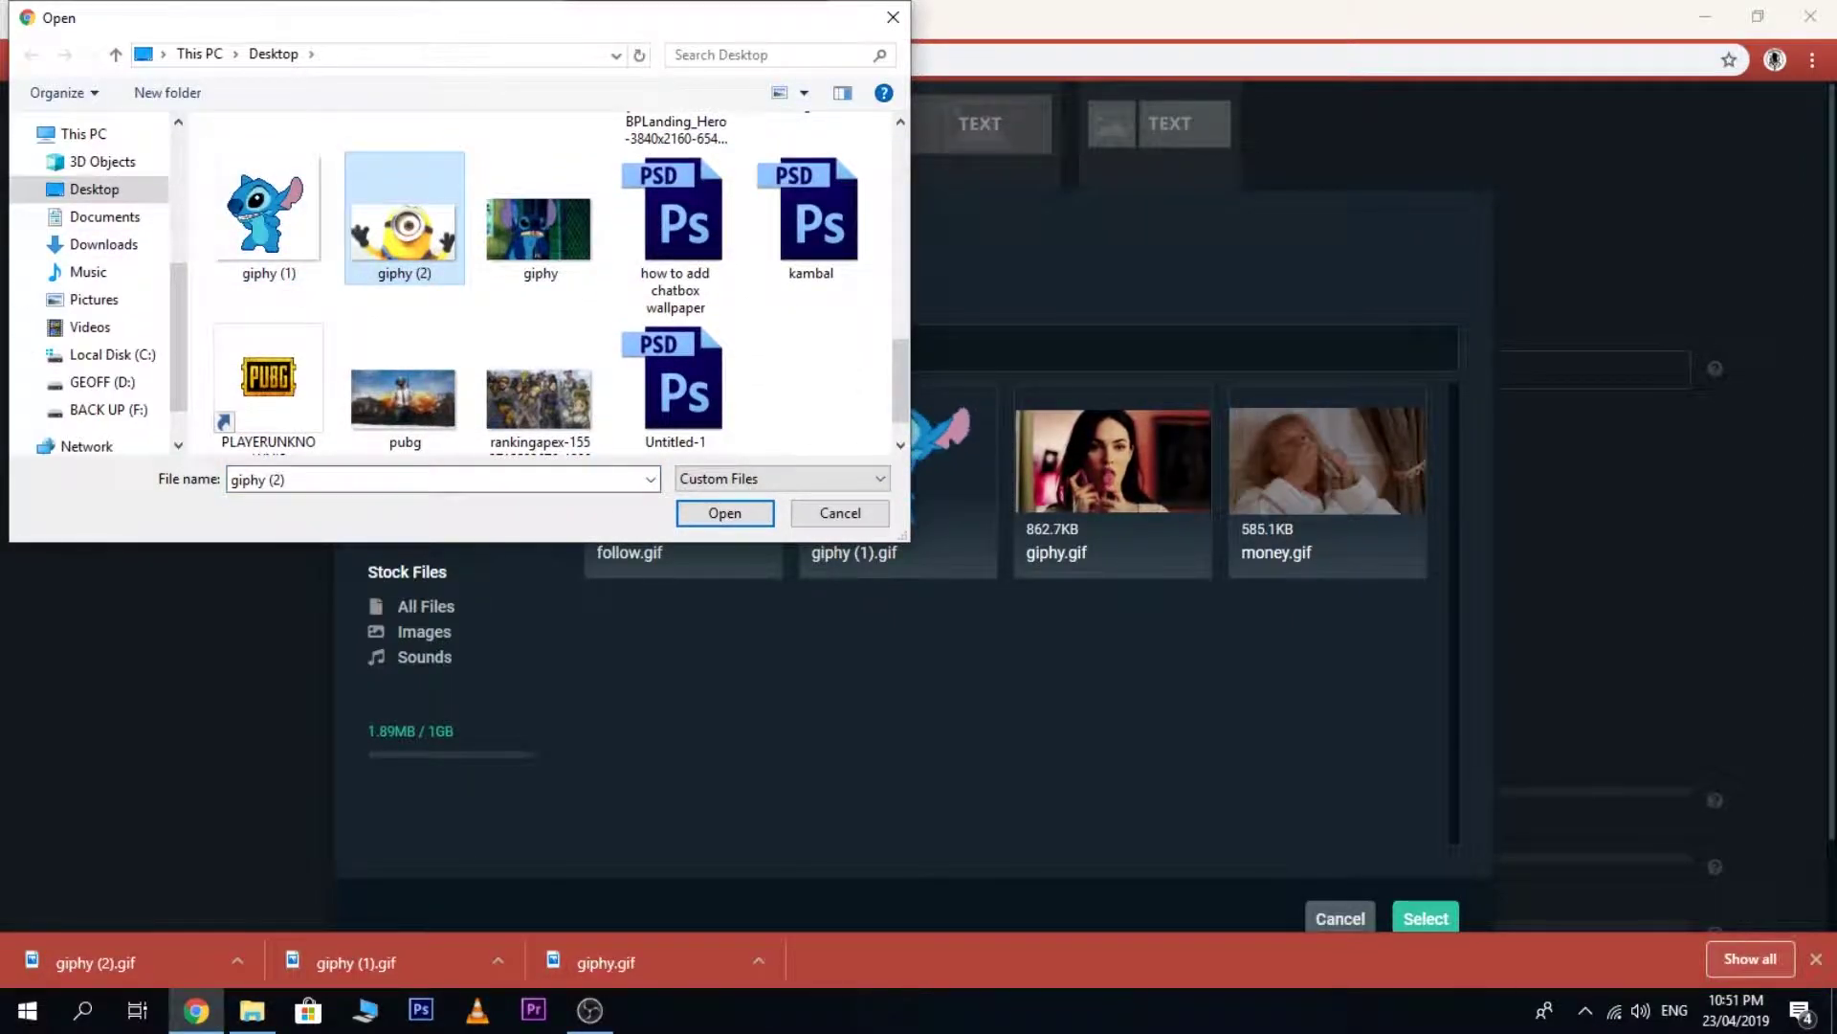
{"action": "left_click", "coordinate": [725, 512]}
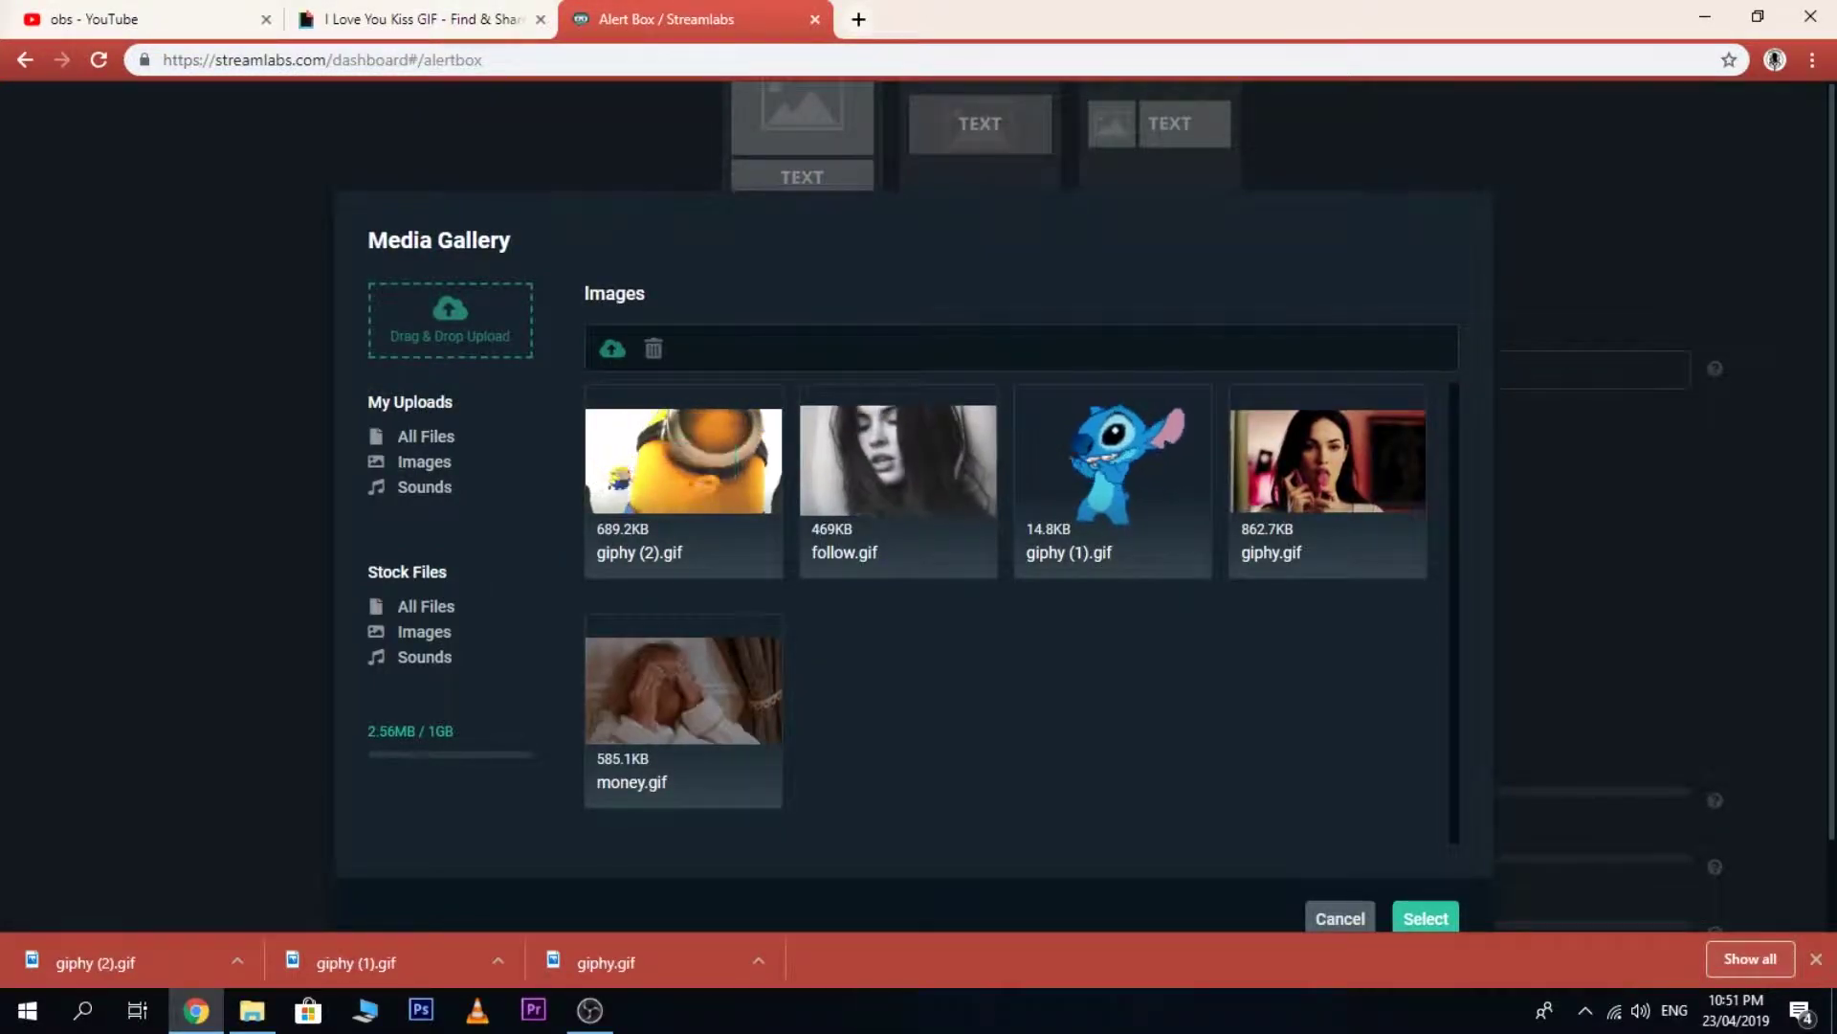
- Use giphy (2).gif from the Media Gallery as the like alert's image, keeping the Wiggle text animation
{"action": "scroll", "coordinate": [752, 443], "scroll_direction": "down", "scroll_amount": 1}
{"action": "double_click", "coordinate": [752, 443]}
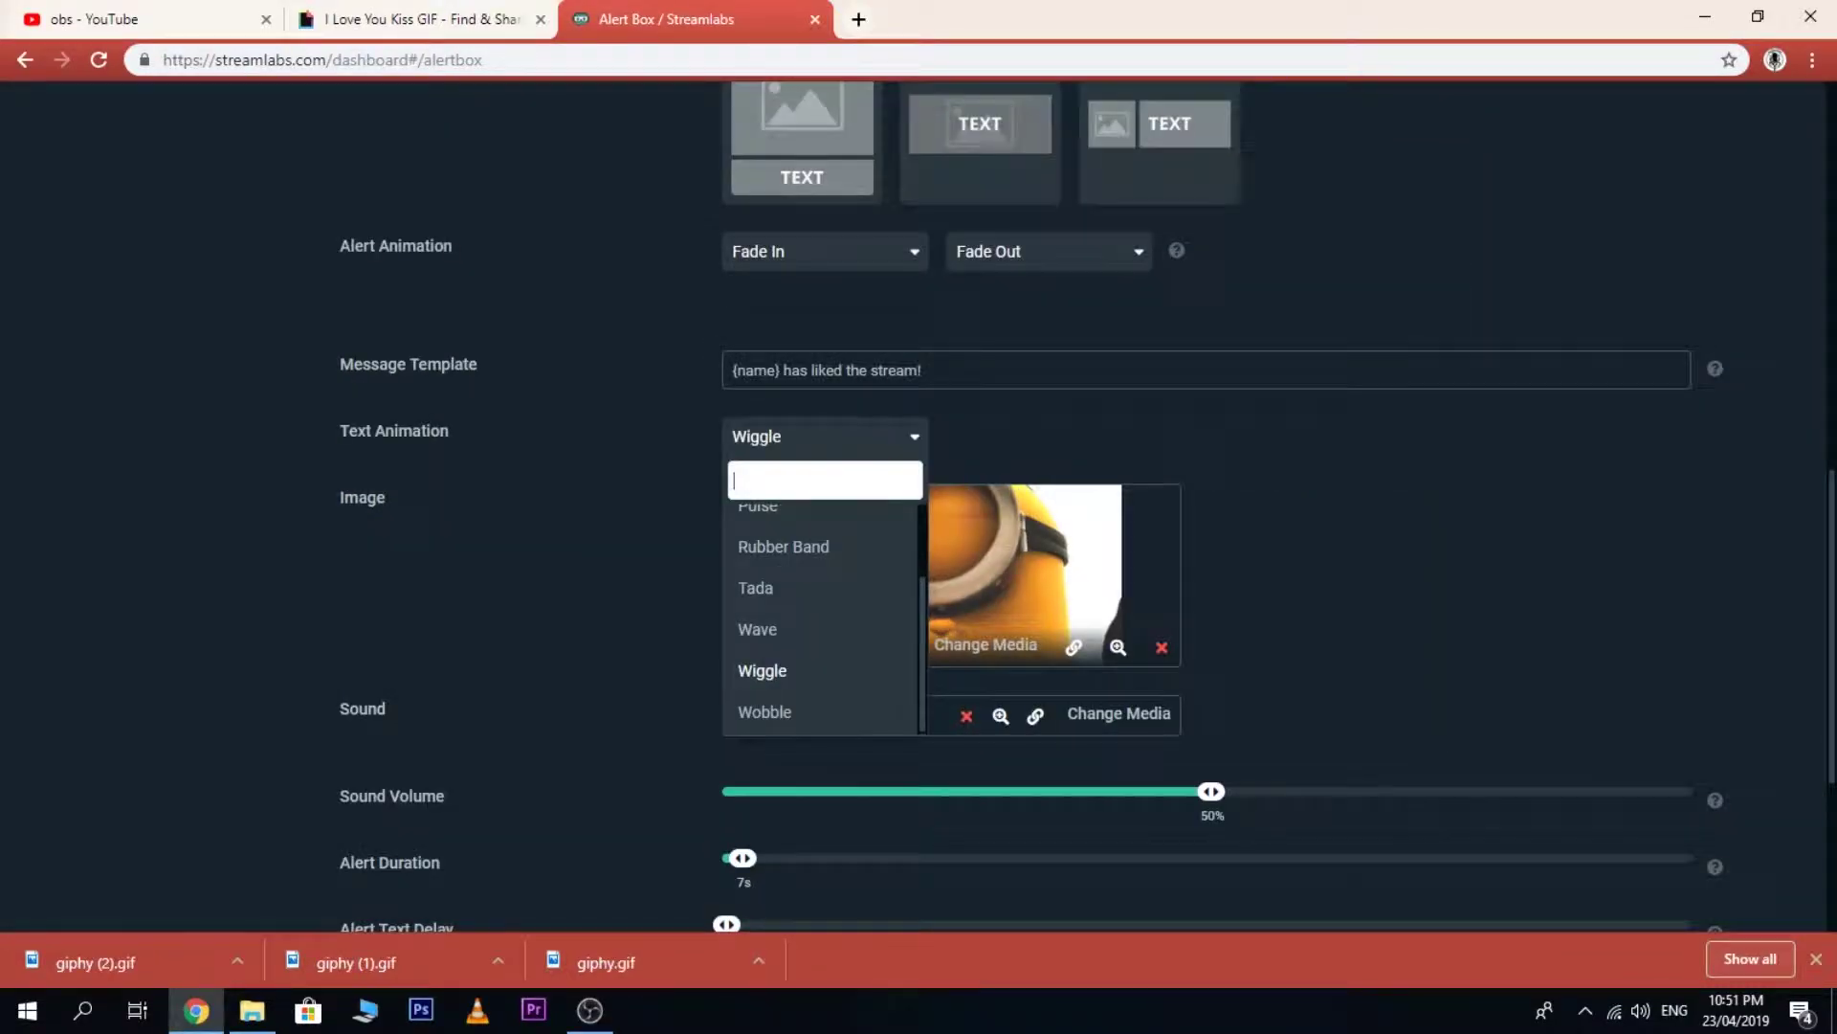
{"action": "key", "text": "Escape"}
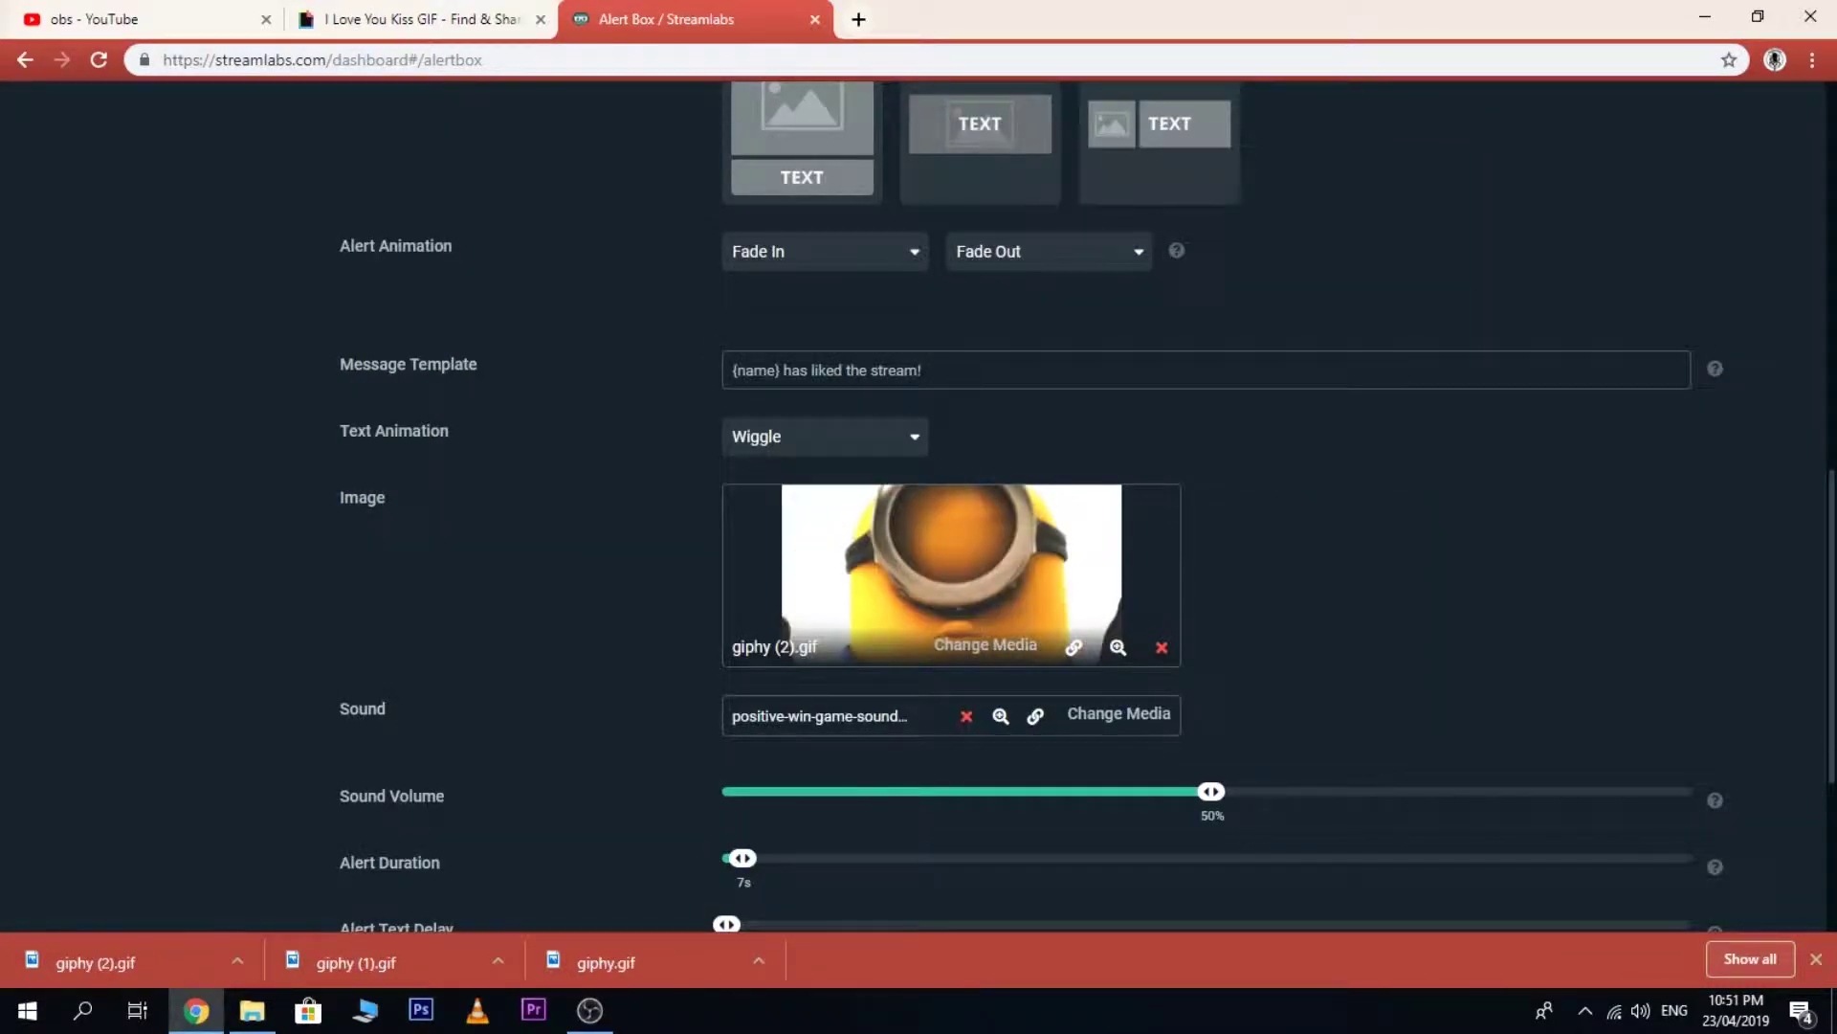
- Reveal the Alert Box widget URL and select the entire address
{"action": "scroll", "coordinate": [1081, 507], "scroll_direction": "down", "scroll_amount": 4}
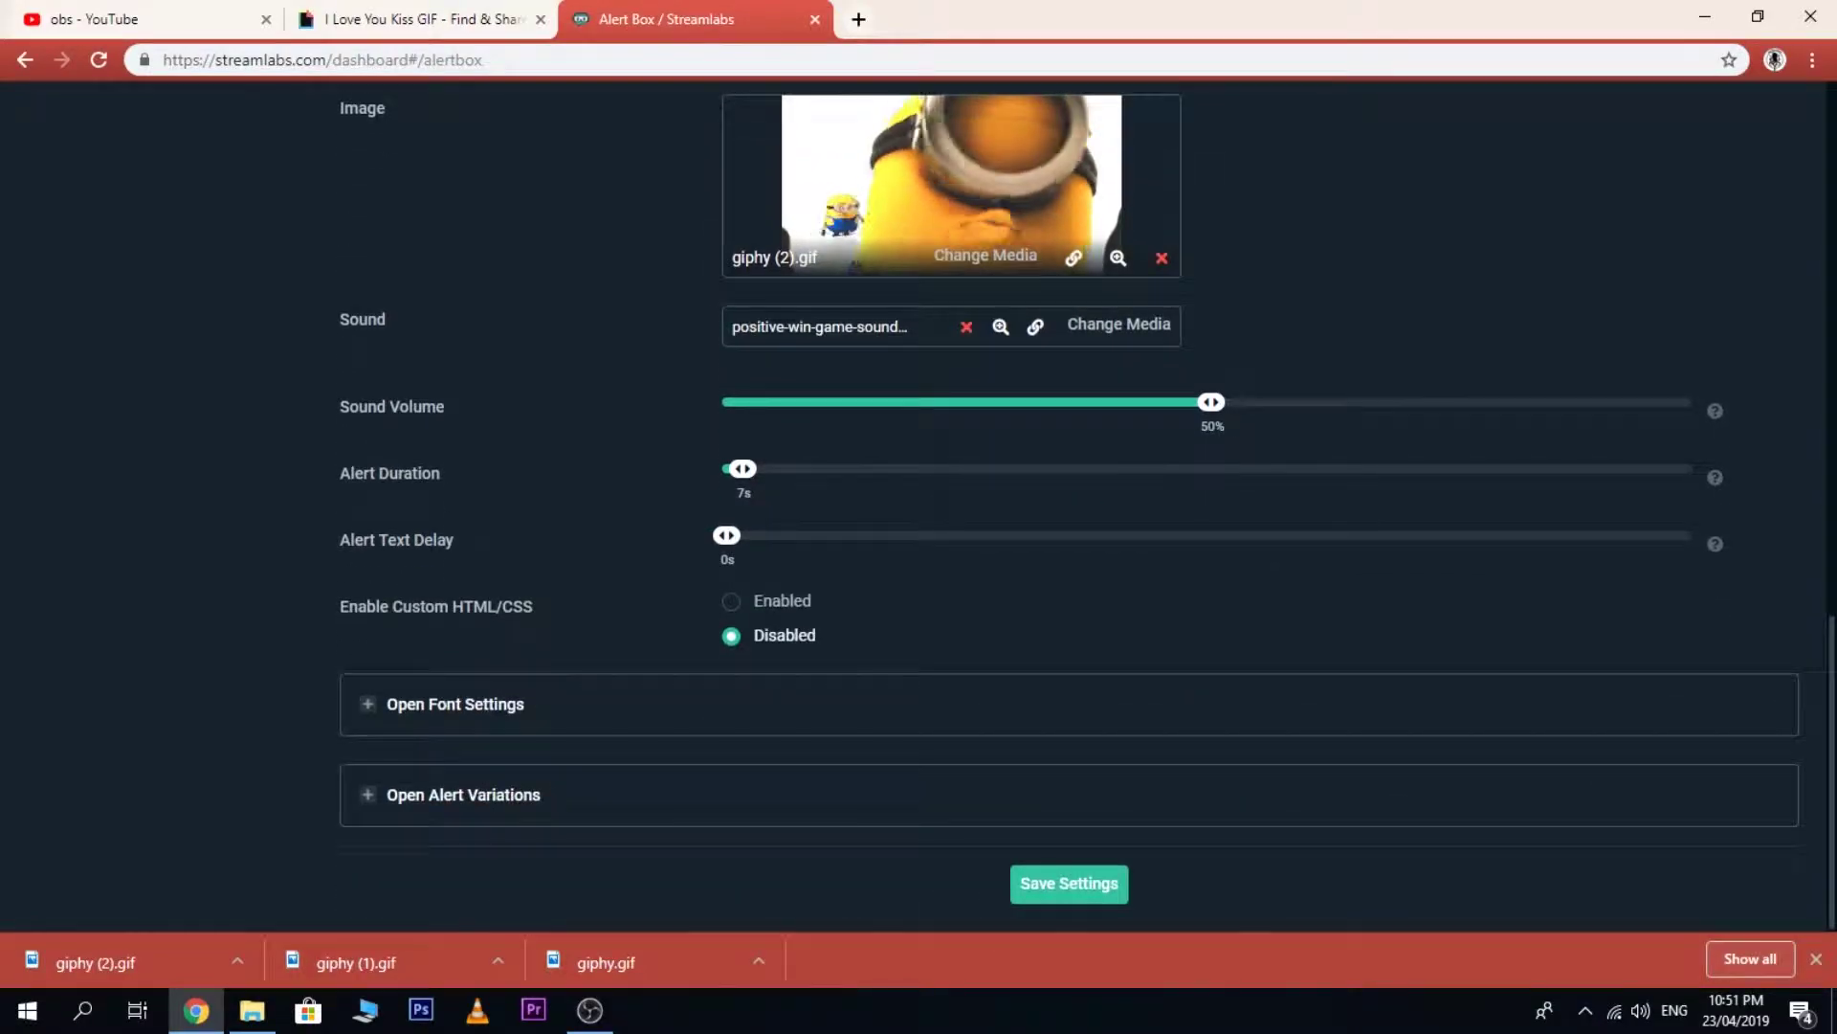
{"action": "scroll", "coordinate": [919, 508], "scroll_direction": "up", "scroll_amount": 15}
{"action": "scroll", "coordinate": [919, 507], "scroll_direction": "down", "scroll_amount": 1}
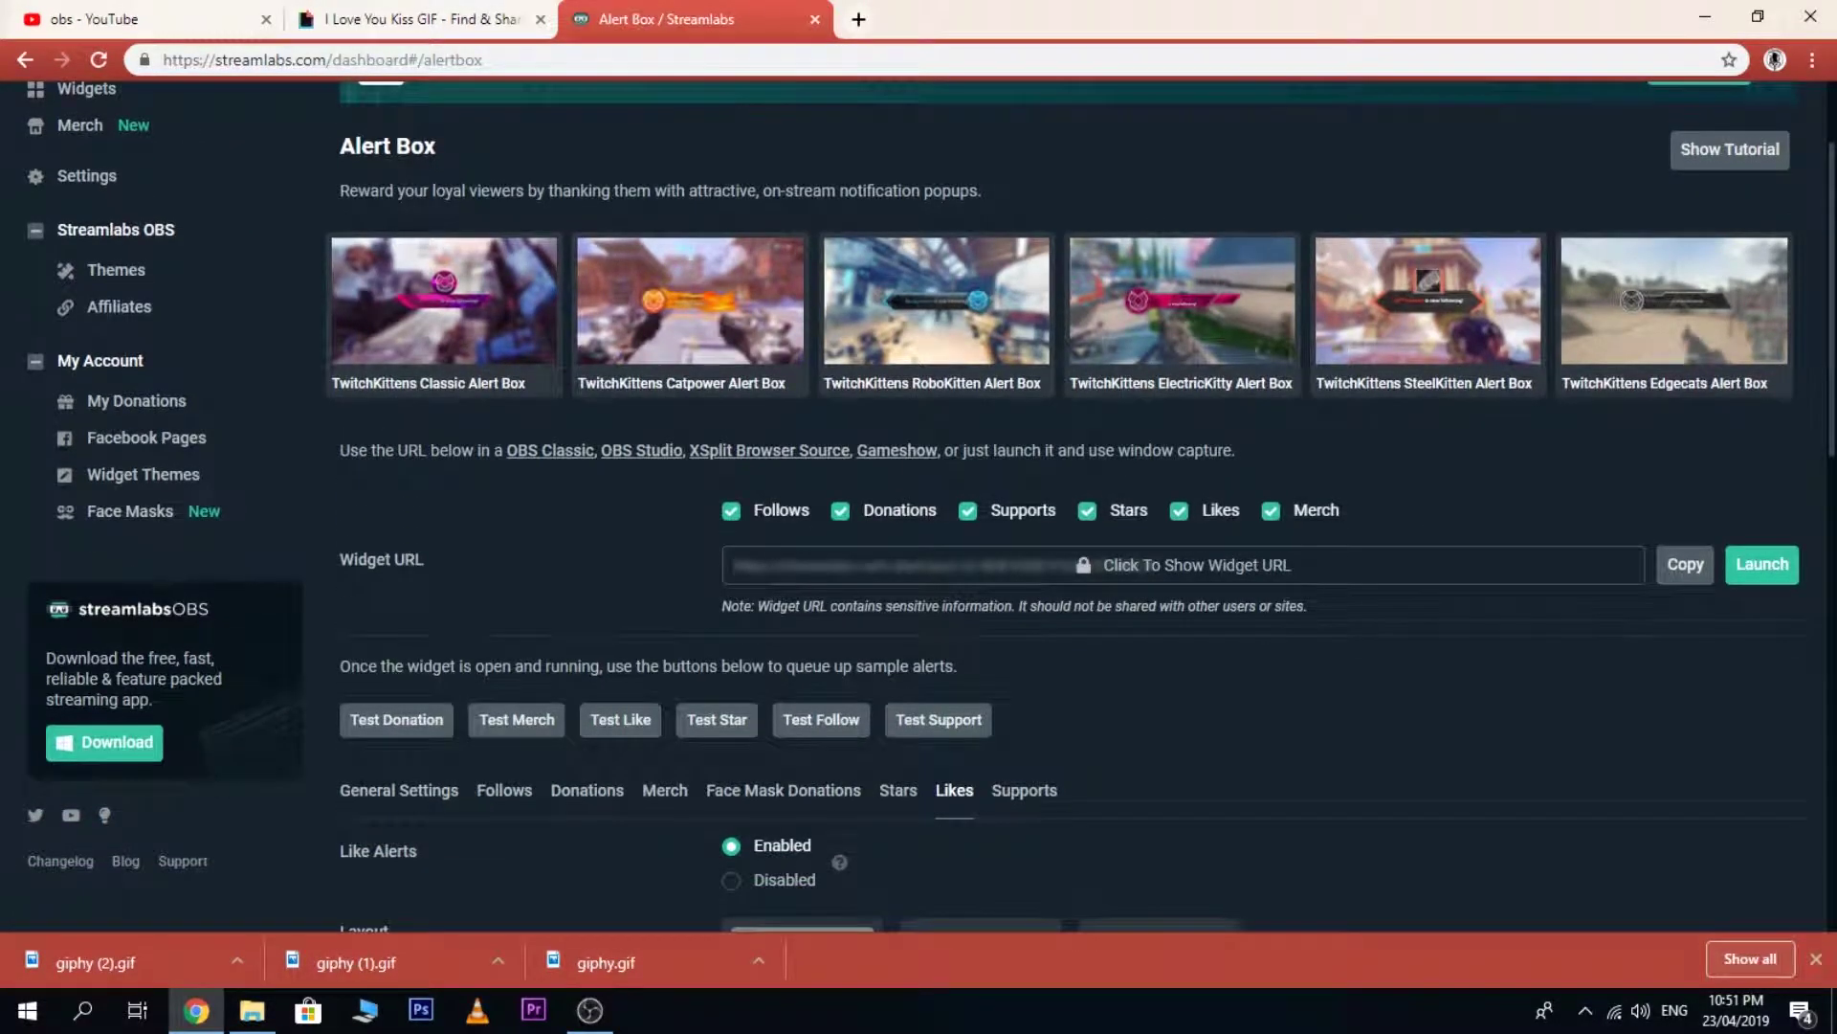
{"action": "left_click", "coordinate": [1182, 565]}
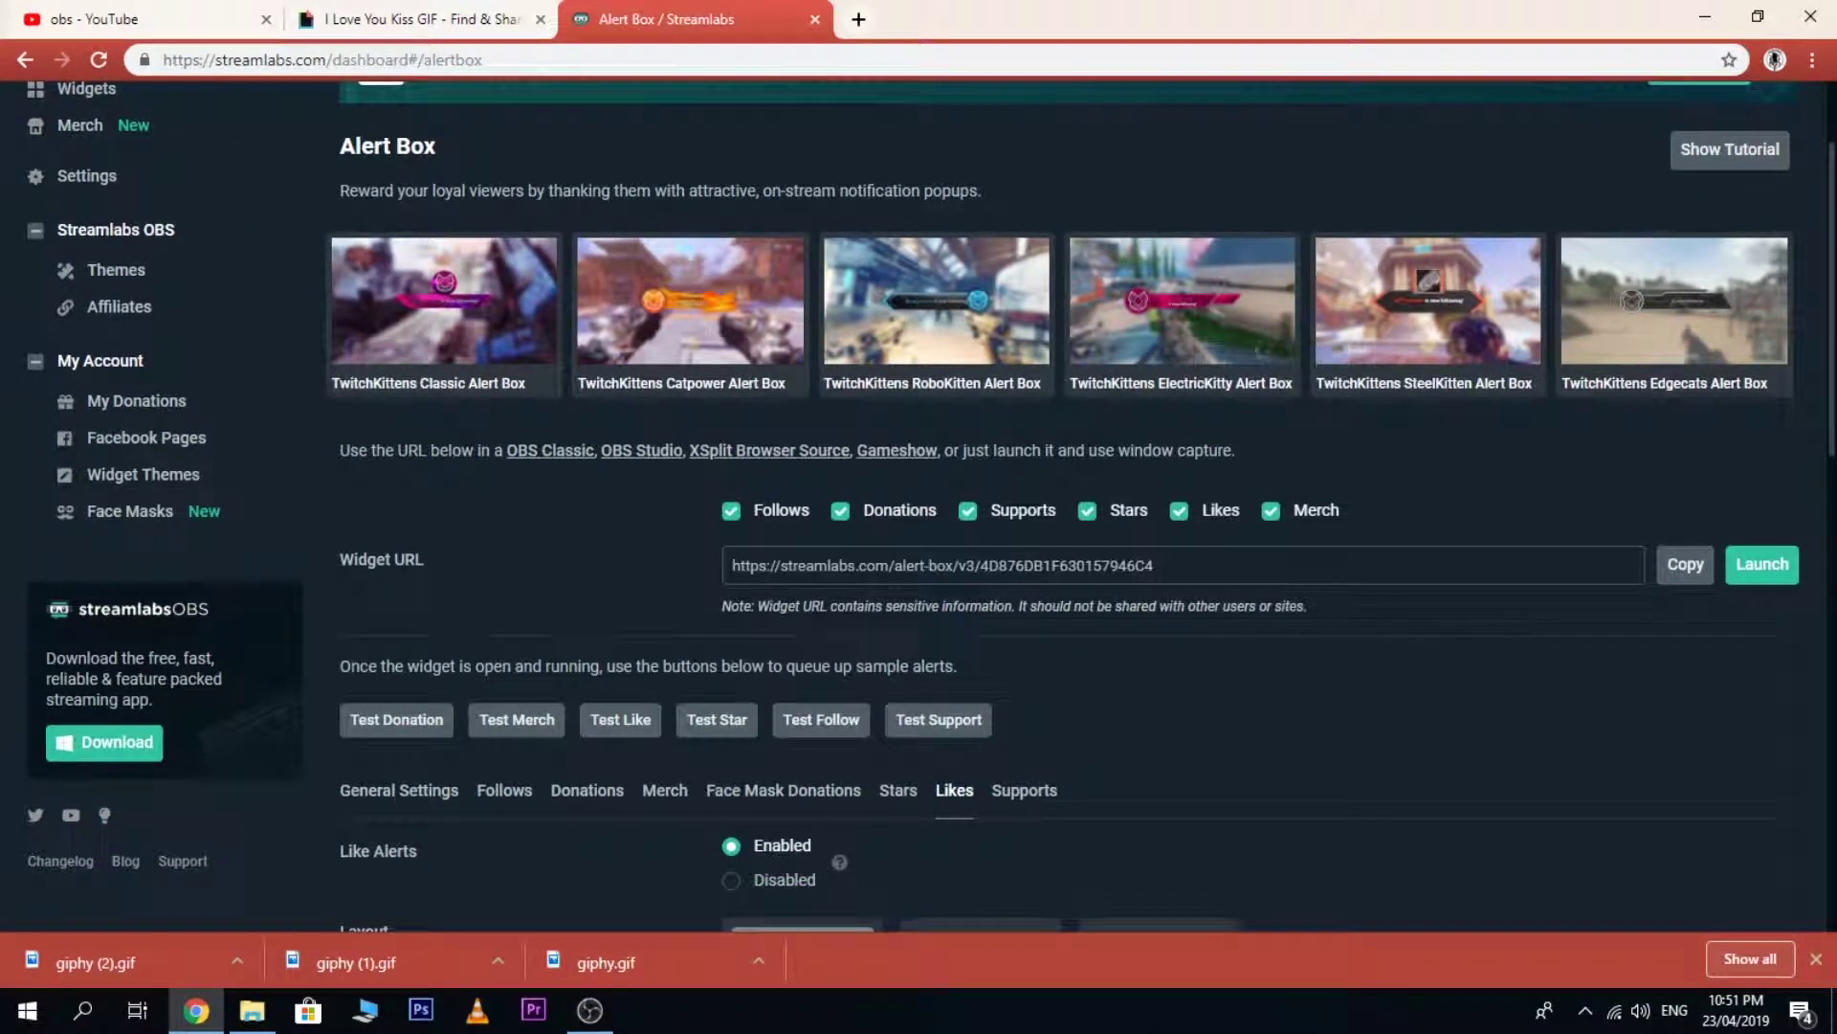
{"action": "left_click_drag", "start_coordinate": [1154, 565], "coordinate": [749, 565]}
{"action": "left_click", "coordinate": [749, 565]}
{"action": "scroll", "coordinate": [919, 507], "scroll_direction": "down", "scroll_amount": 2}
{"action": "key", "text": "ctrl+a"}
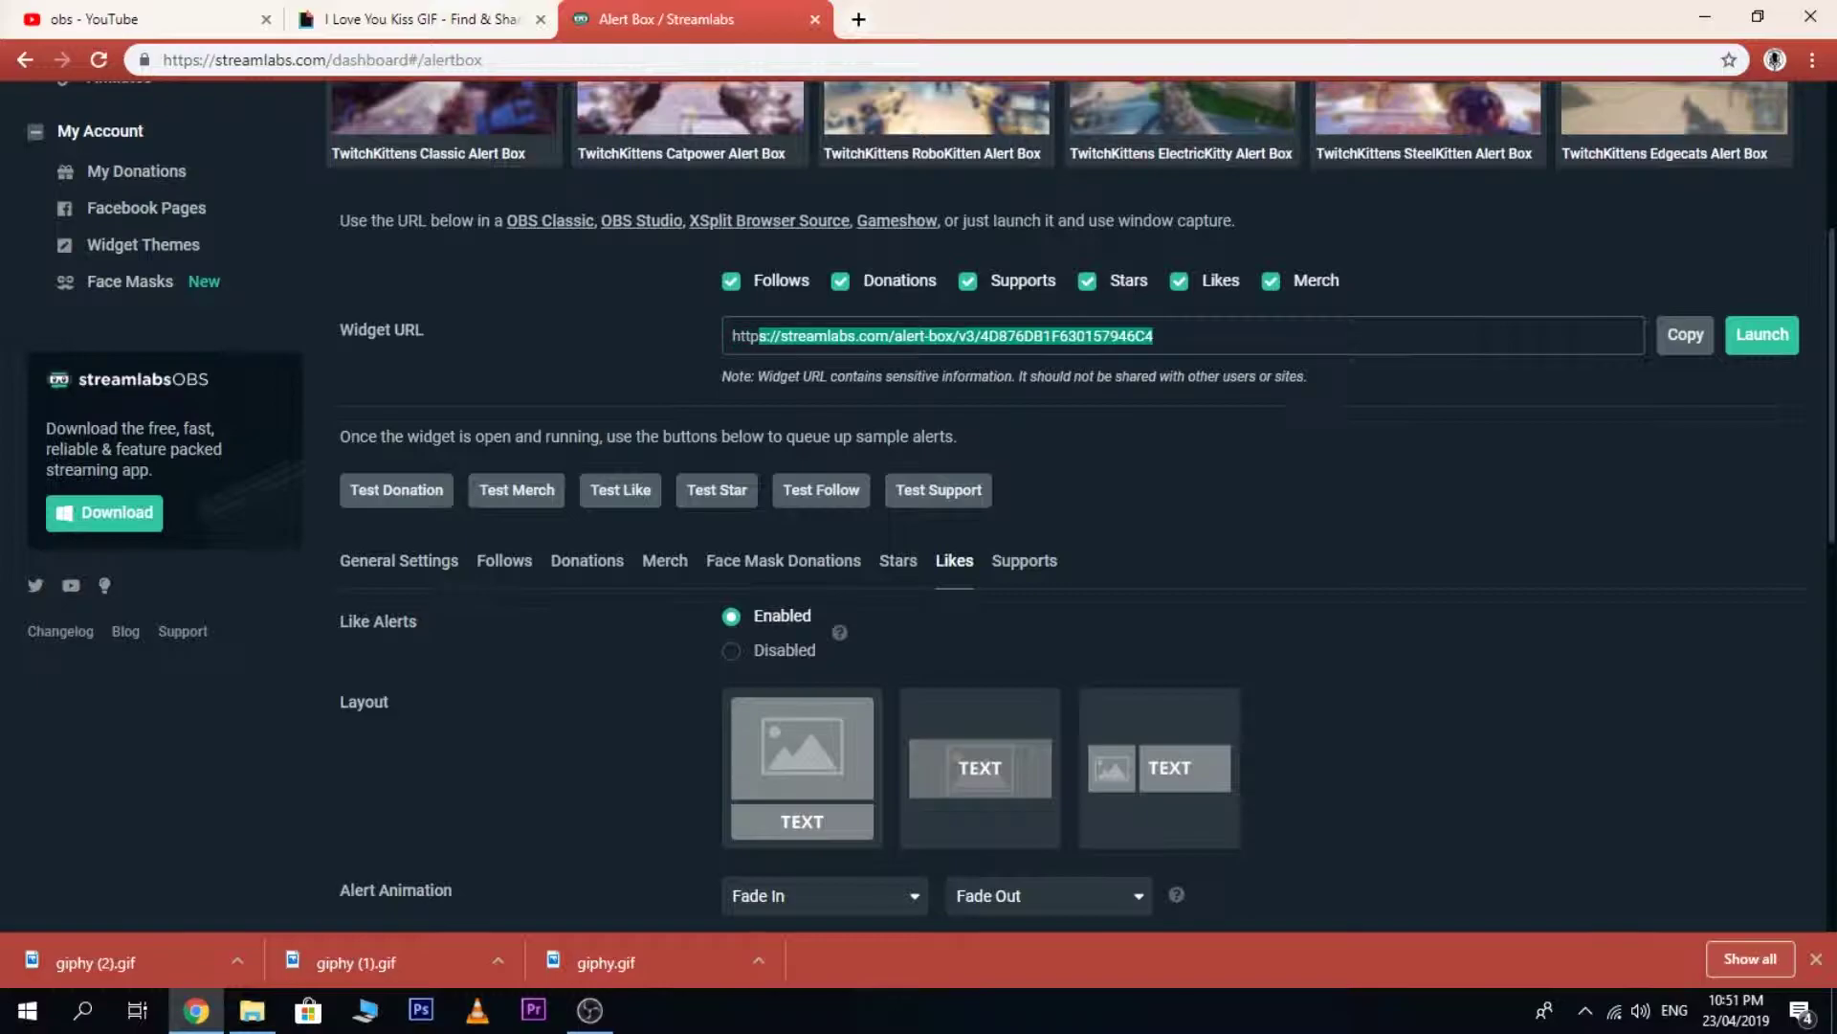
{"action": "left_click_drag", "start_coordinate": [732, 335], "coordinate": [1110, 335]}
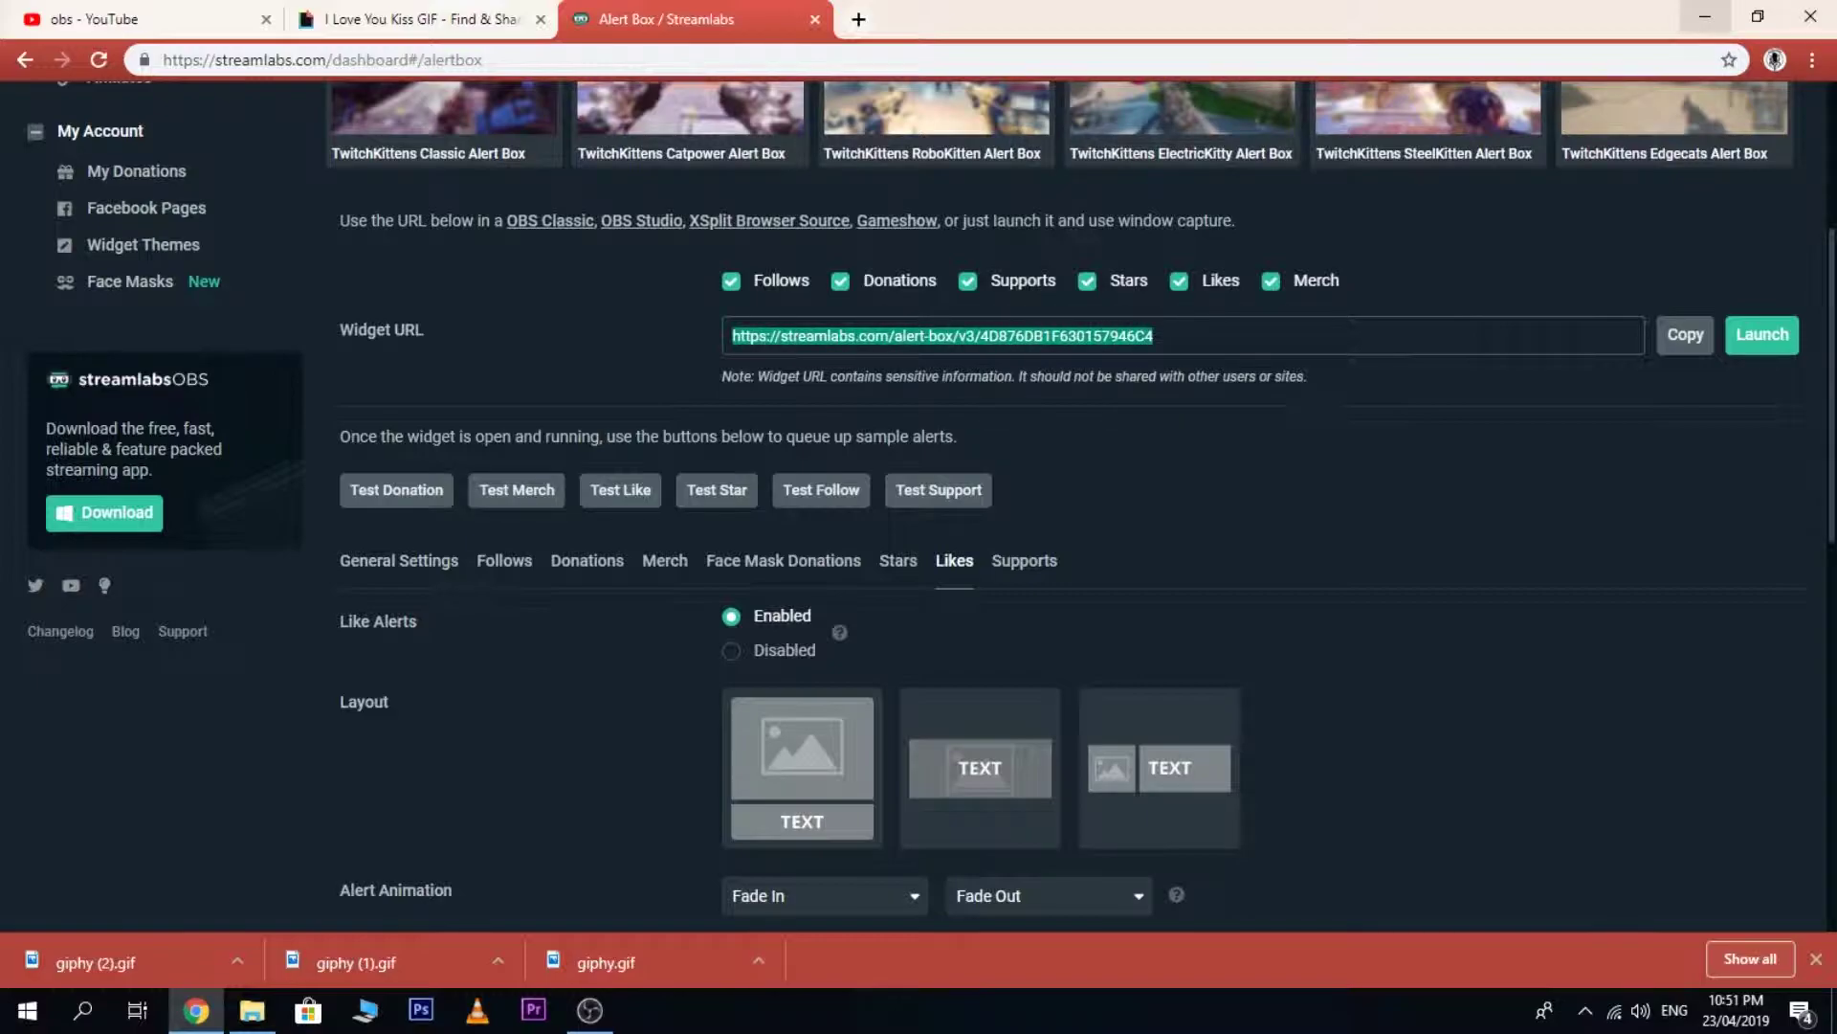
- Switch to OBS and add a browser source named widgets that uses the copied Alert Box widget URL
{"action": "left_click", "coordinate": [1704, 16]}
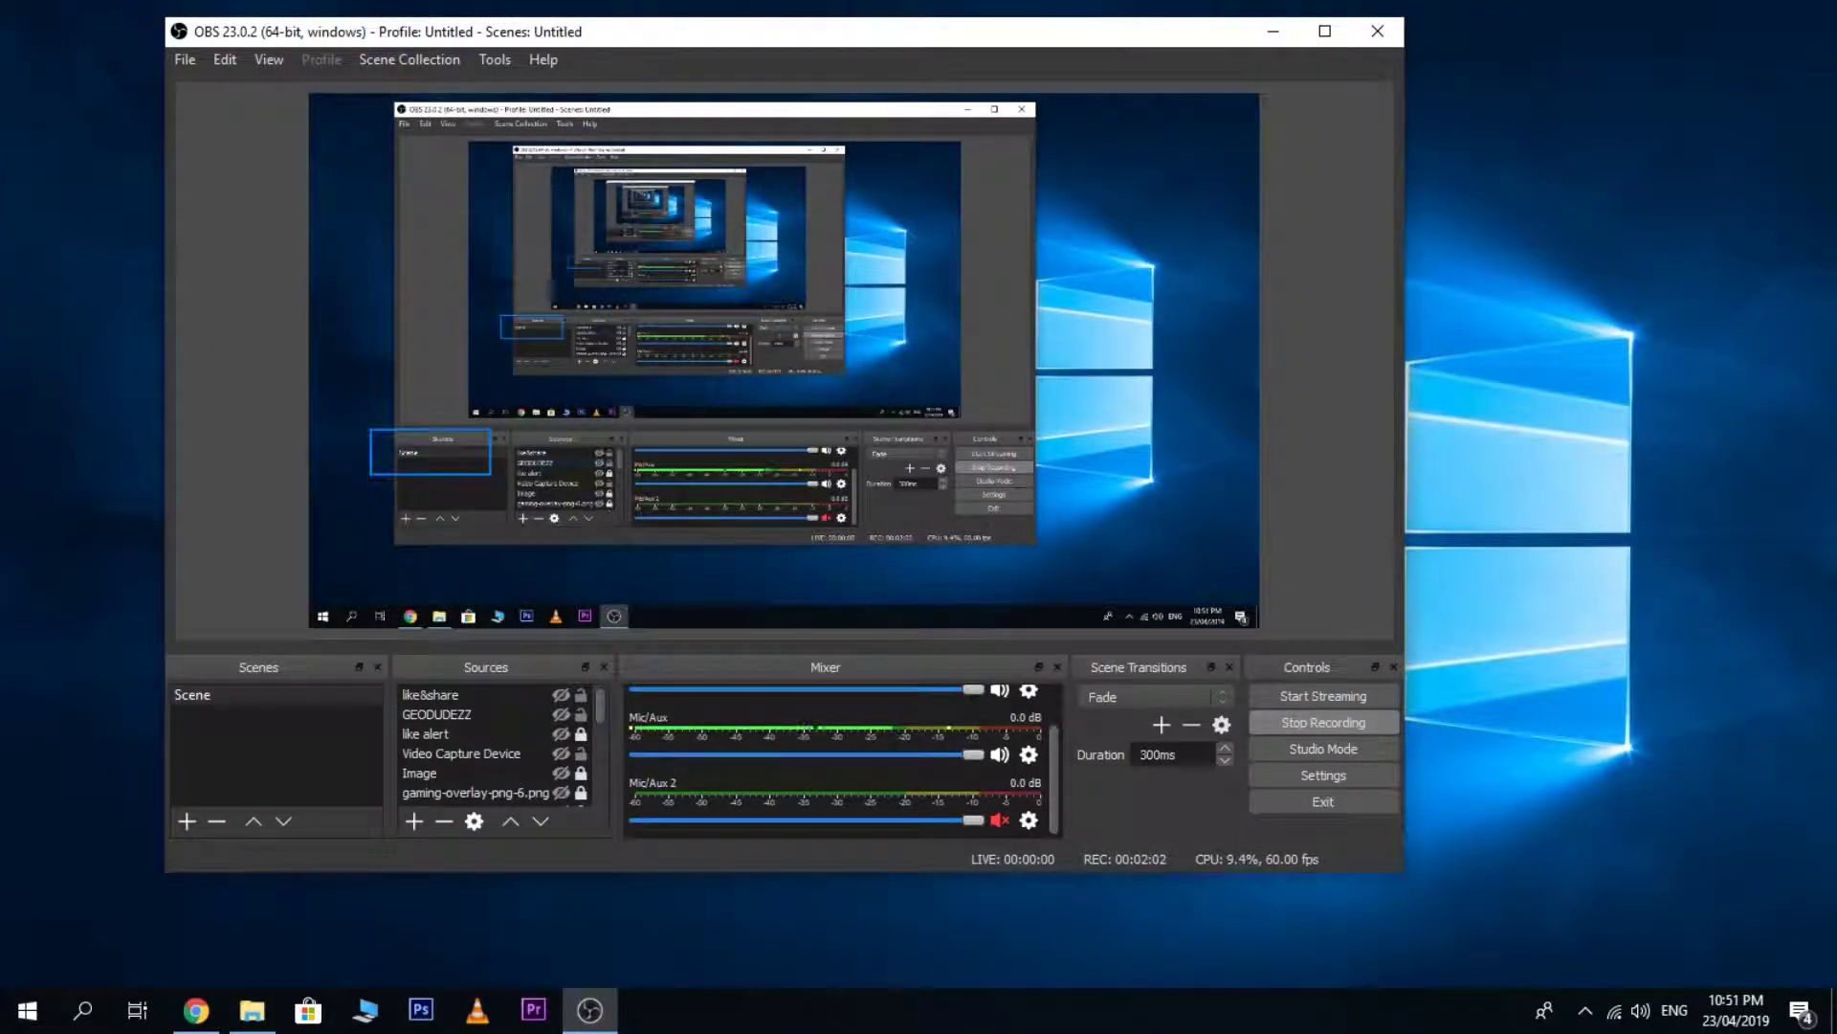
{"action": "scroll", "coordinate": [460, 766], "scroll_direction": "down", "scroll_amount": 1}
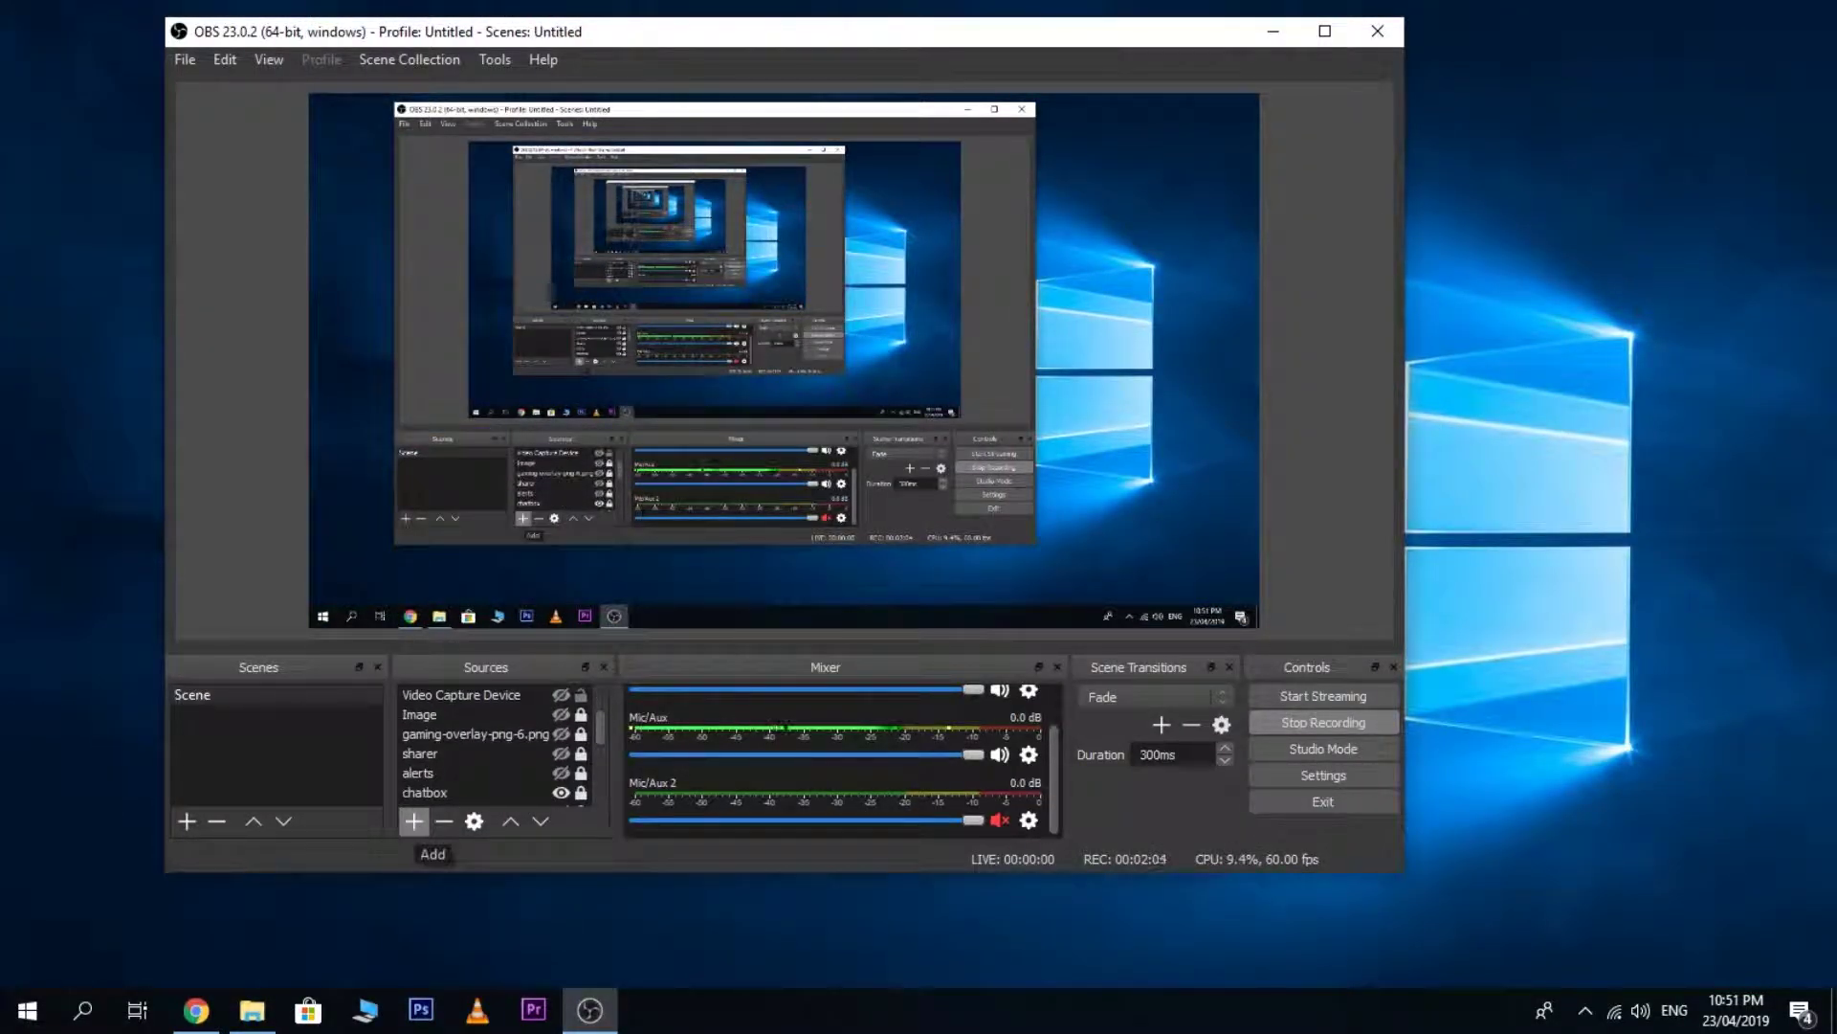
{"action": "left_click", "coordinate": [413, 821]}
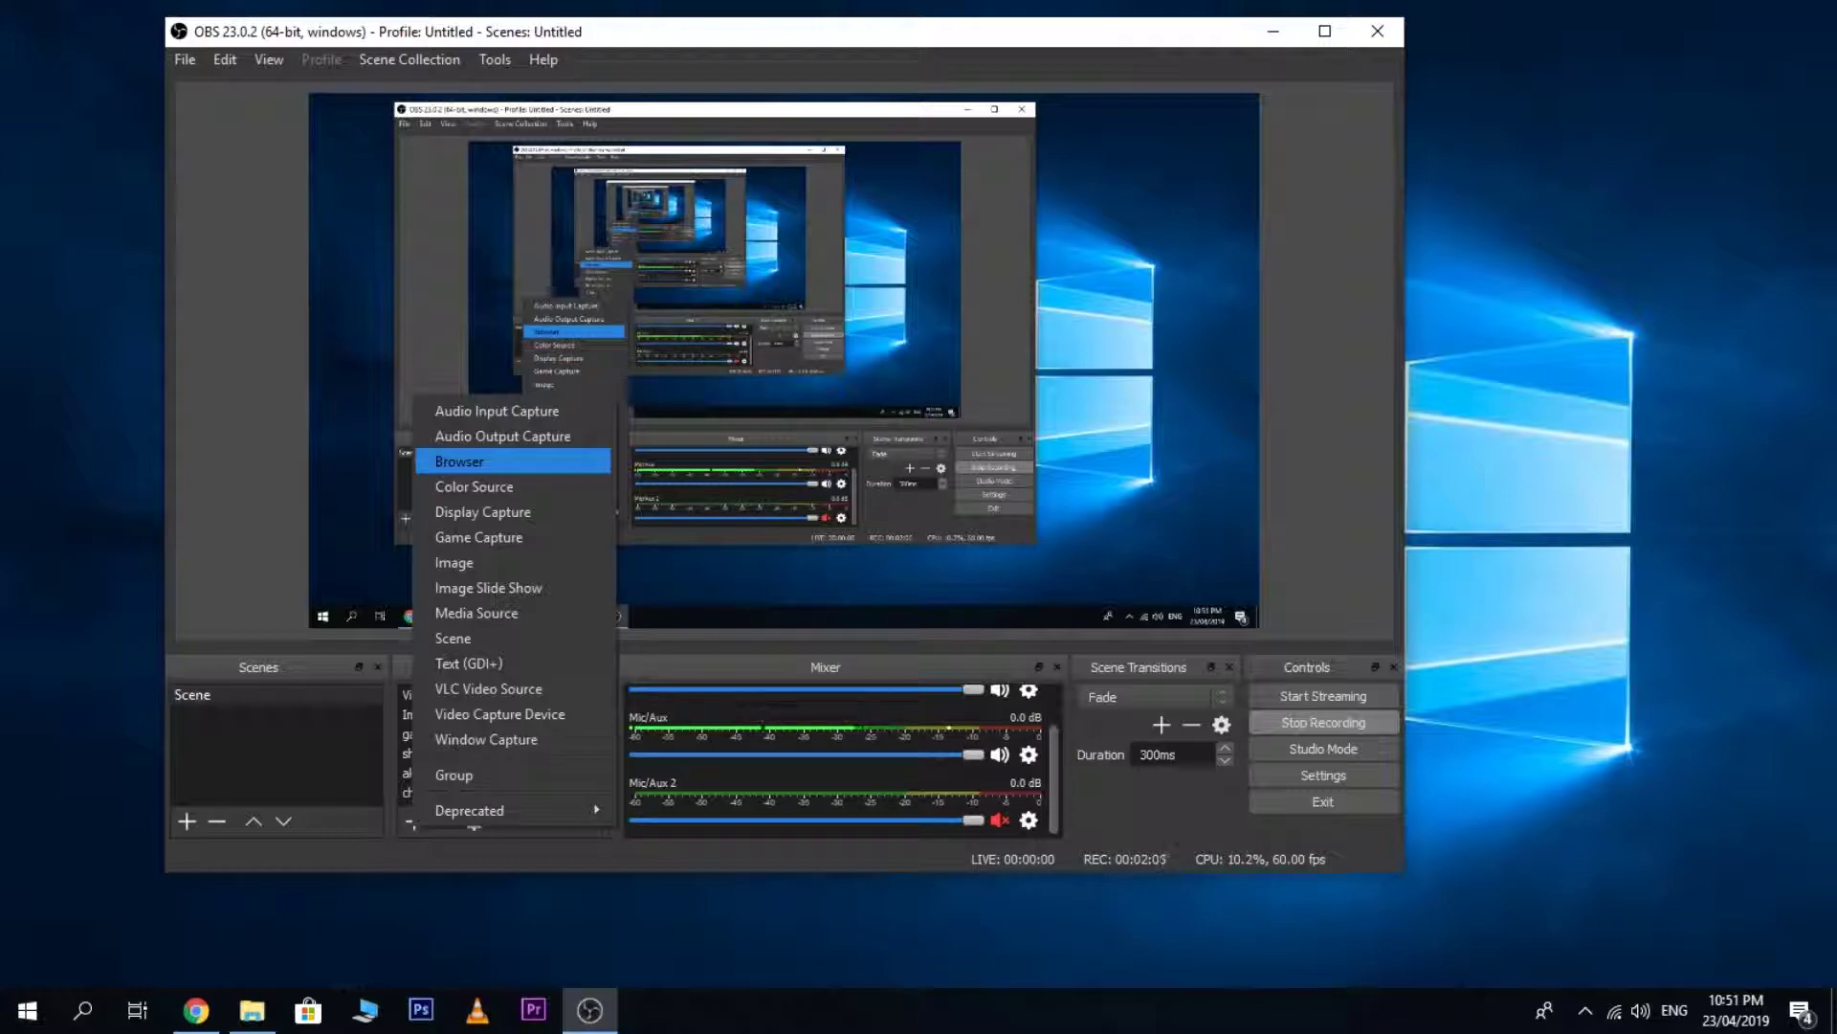
{"action": "left_click", "coordinate": [460, 461]}
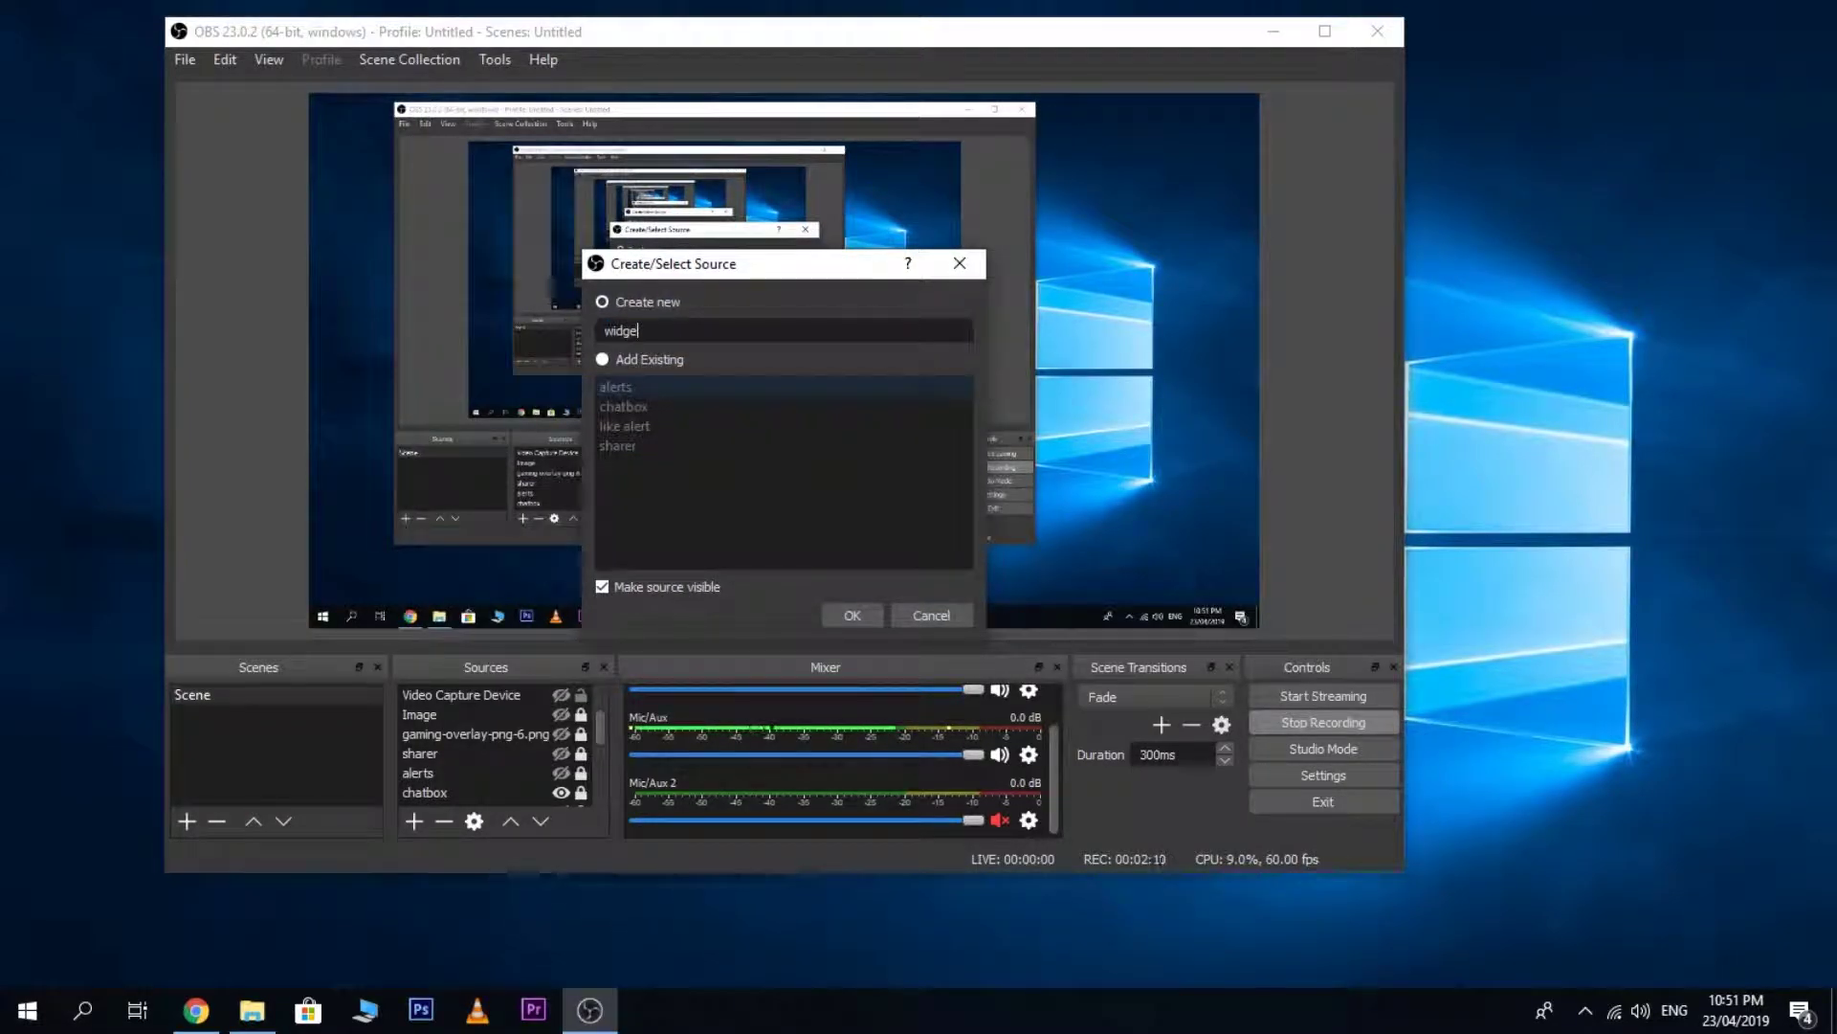
{"action": "type", "text": "widgets"}
{"action": "key", "text": "Return"}
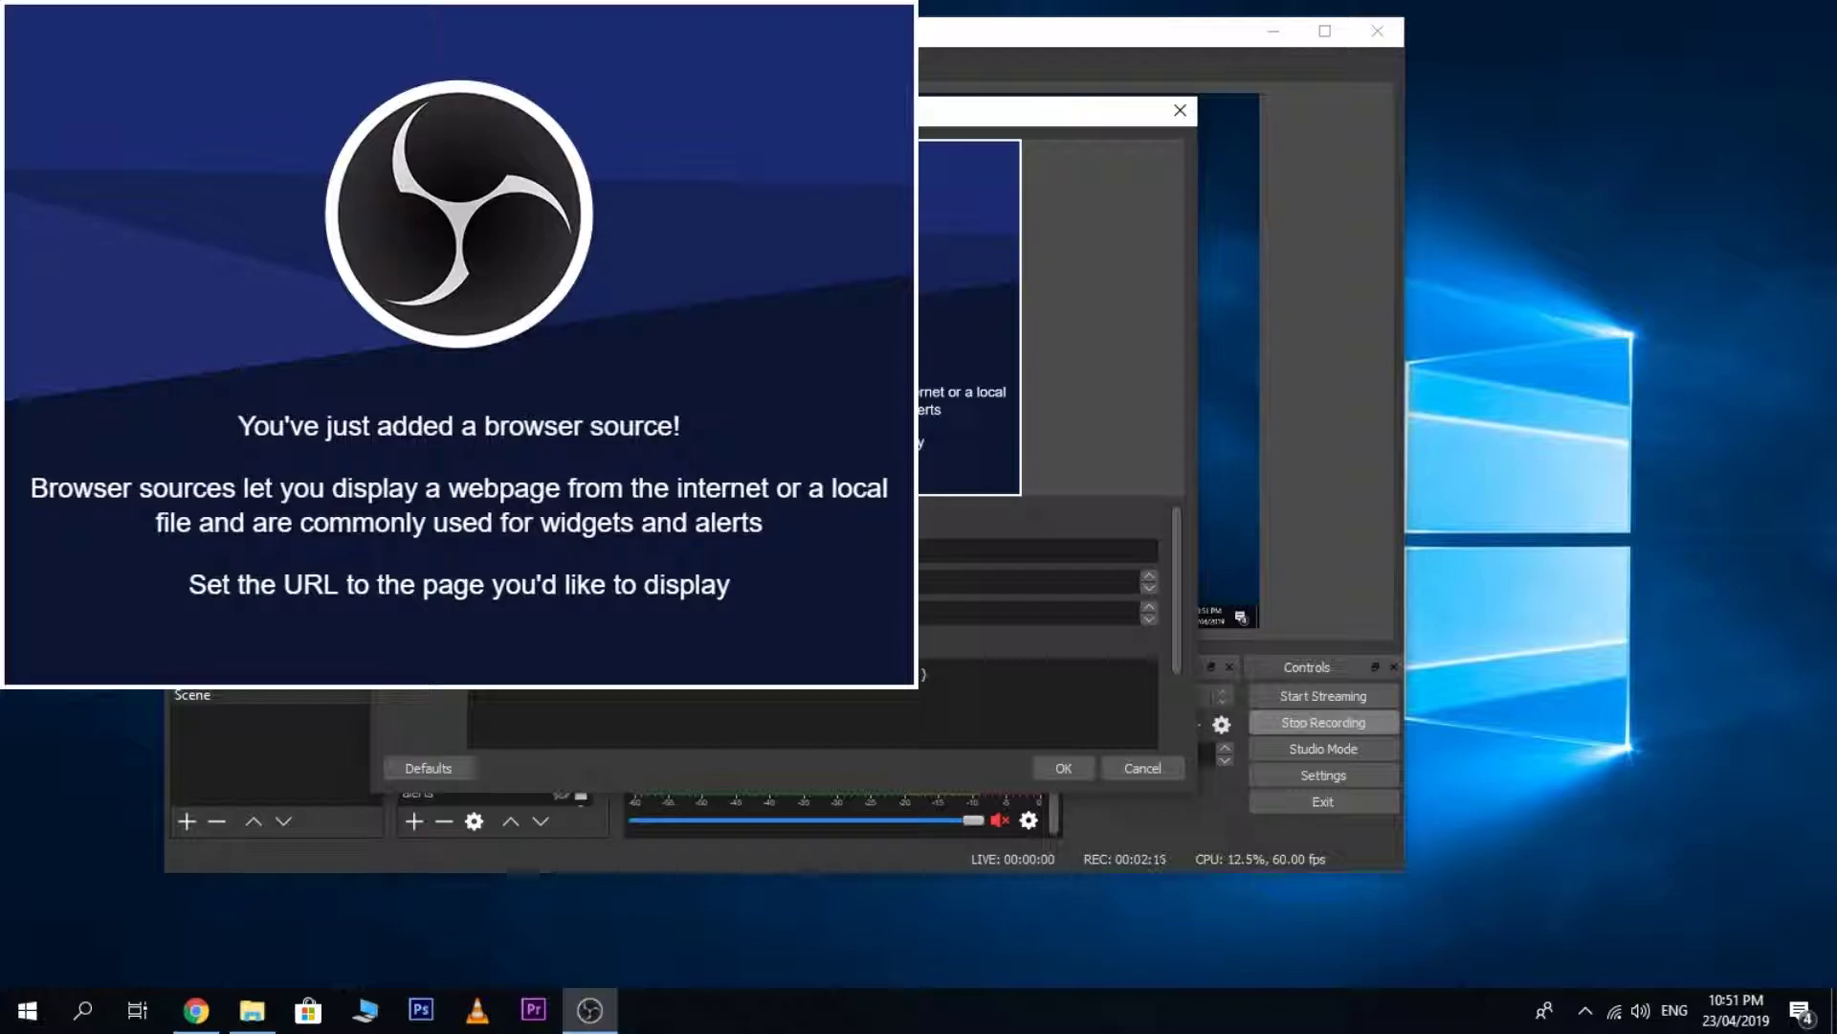
{"action": "left_click", "coordinate": [1044, 767]}
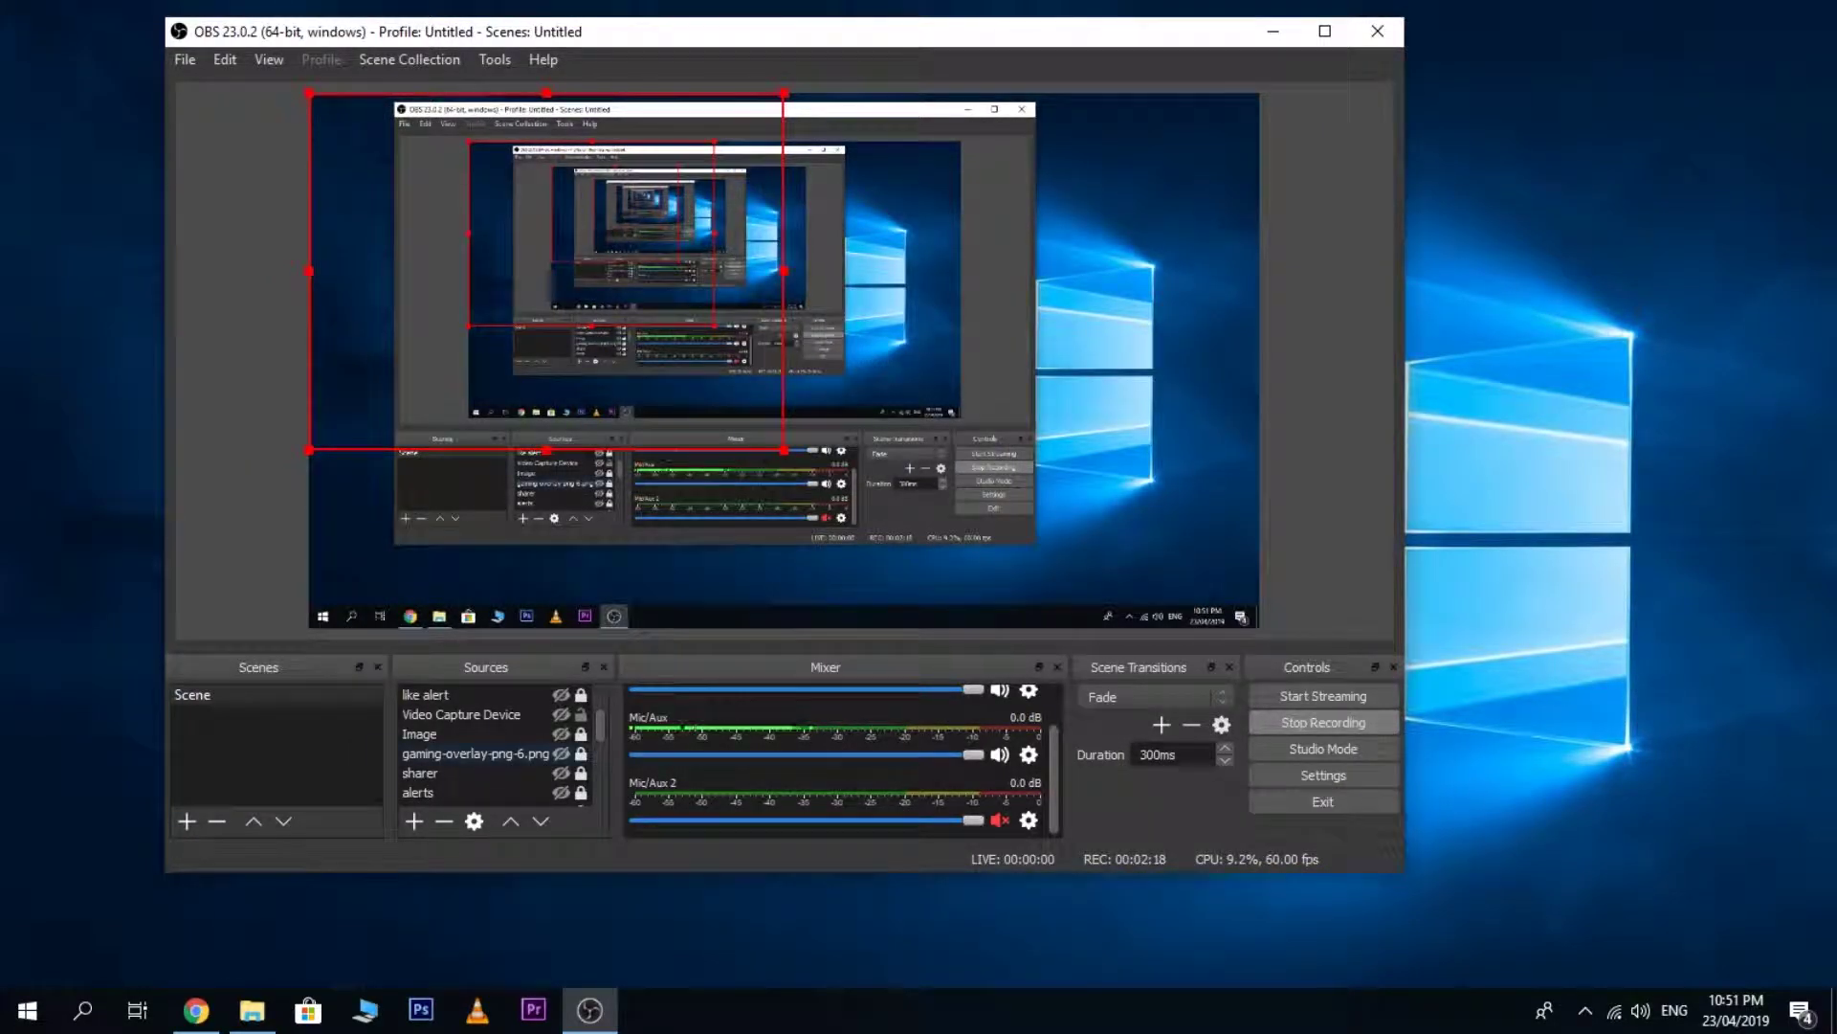
{"action": "scroll", "coordinate": [486, 773], "scroll_direction": "up", "scroll_amount": 1}
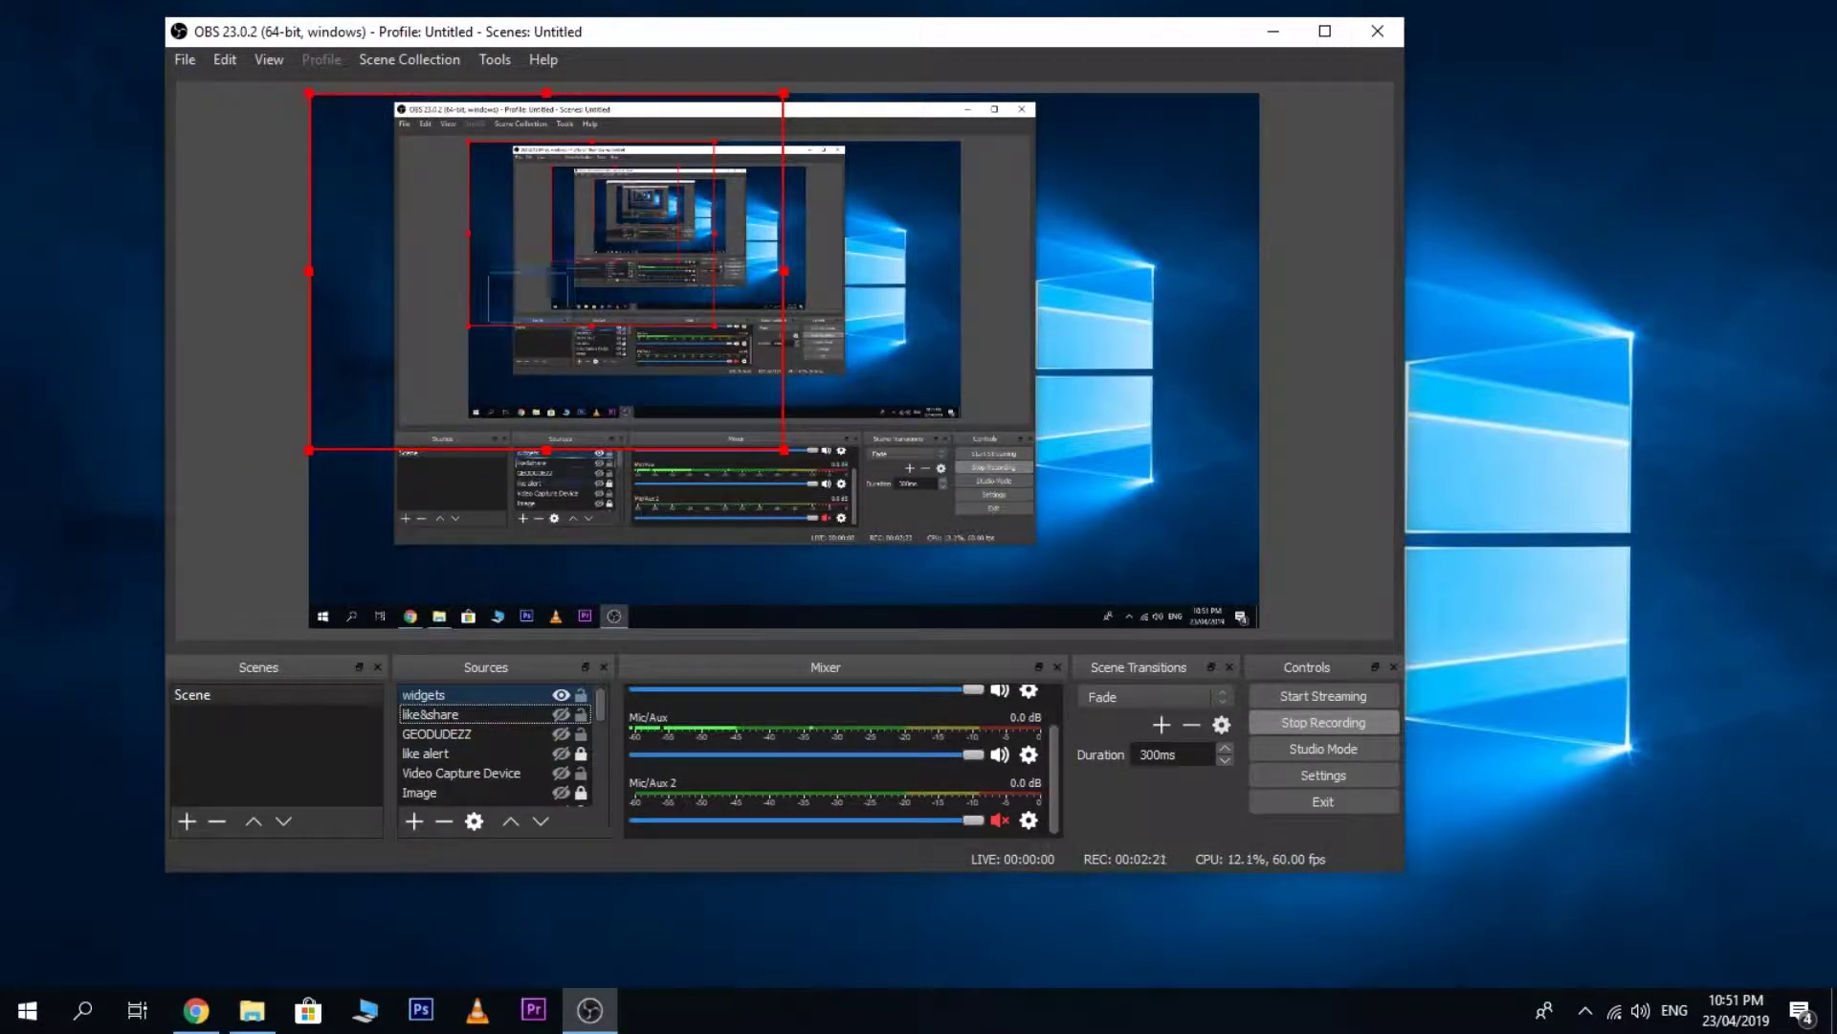
- Return to the Streamlabs Alert Box page and send a test like alert to the new OBS source
{"action": "left_click", "coordinate": [195, 1009]}
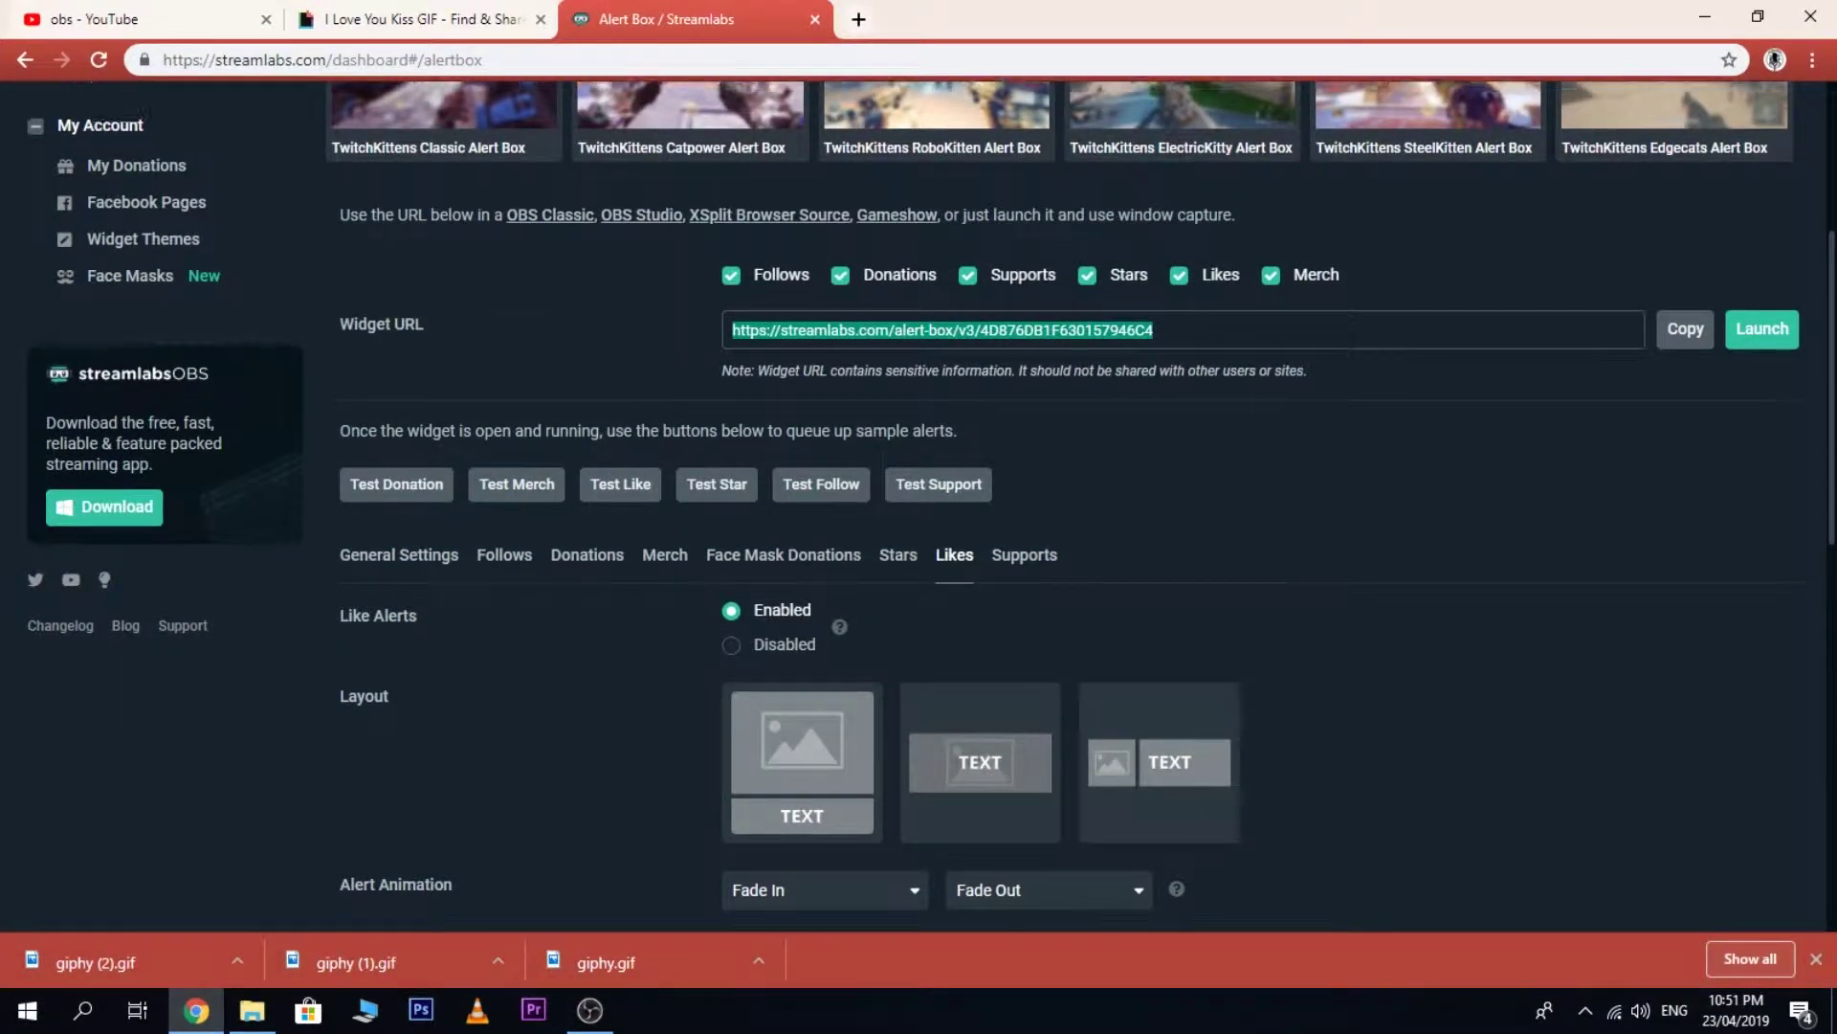
{"action": "scroll", "coordinate": [919, 507], "scroll_direction": "down", "scroll_amount": 5}
{"action": "scroll", "coordinate": [919, 507], "scroll_direction": "up", "scroll_amount": 2}
{"action": "scroll", "coordinate": [919, 507], "scroll_direction": "down", "scroll_amount": 2}
{"action": "scroll", "coordinate": [919, 507], "scroll_direction": "up", "scroll_amount": 5}
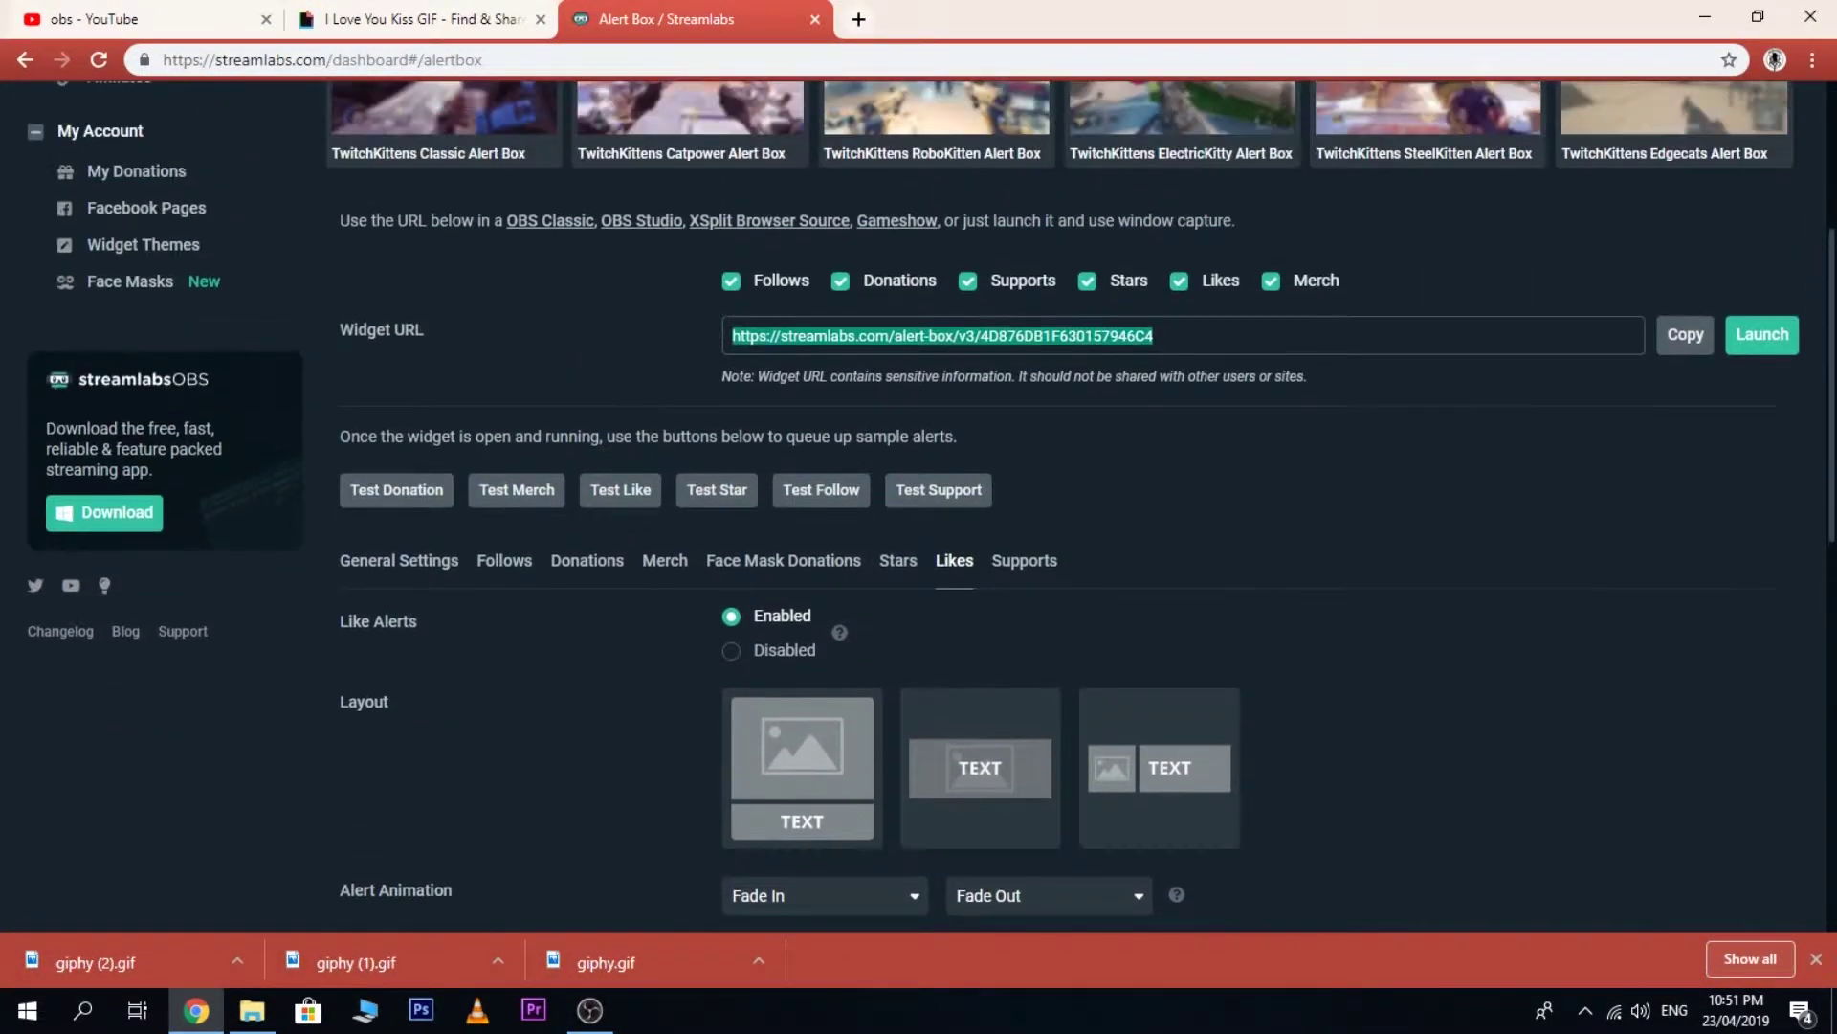
{"action": "scroll", "coordinate": [919, 508], "scroll_direction": "down", "scroll_amount": 1}
{"action": "scroll", "coordinate": [919, 507], "scroll_direction": "down", "scroll_amount": 2}
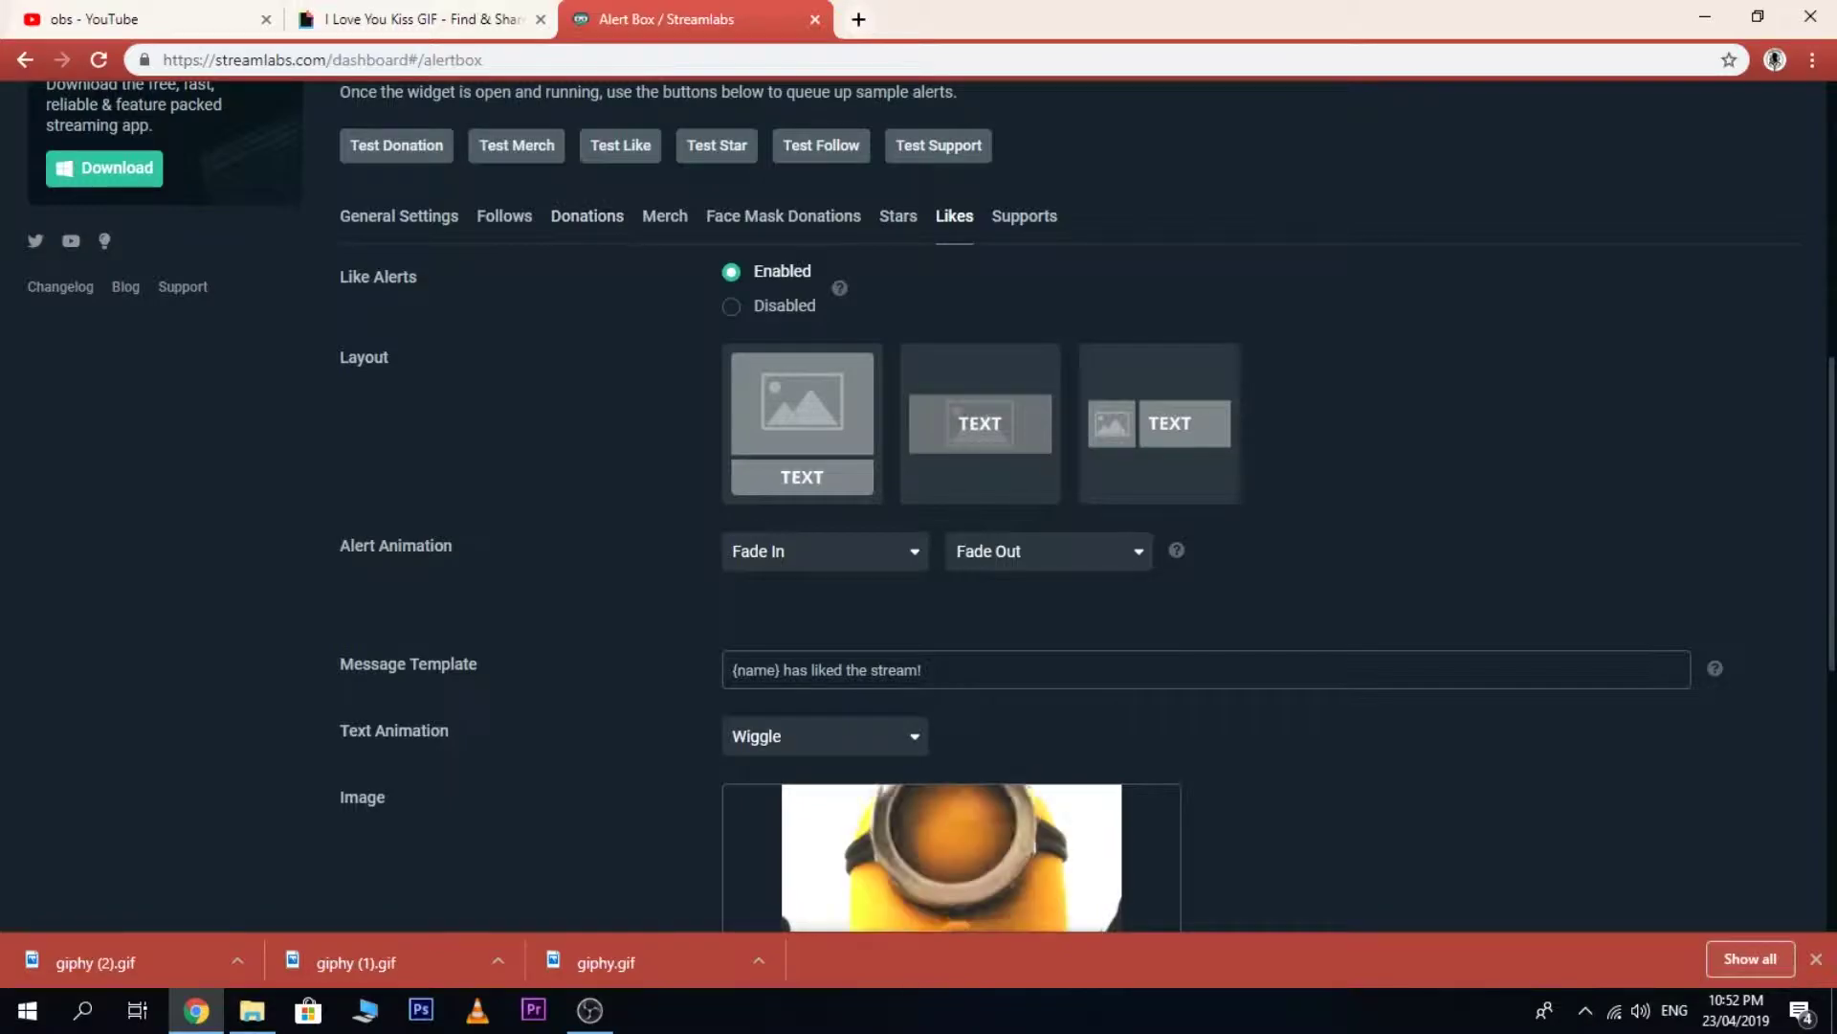
{"action": "left_click", "coordinate": [620, 145]}
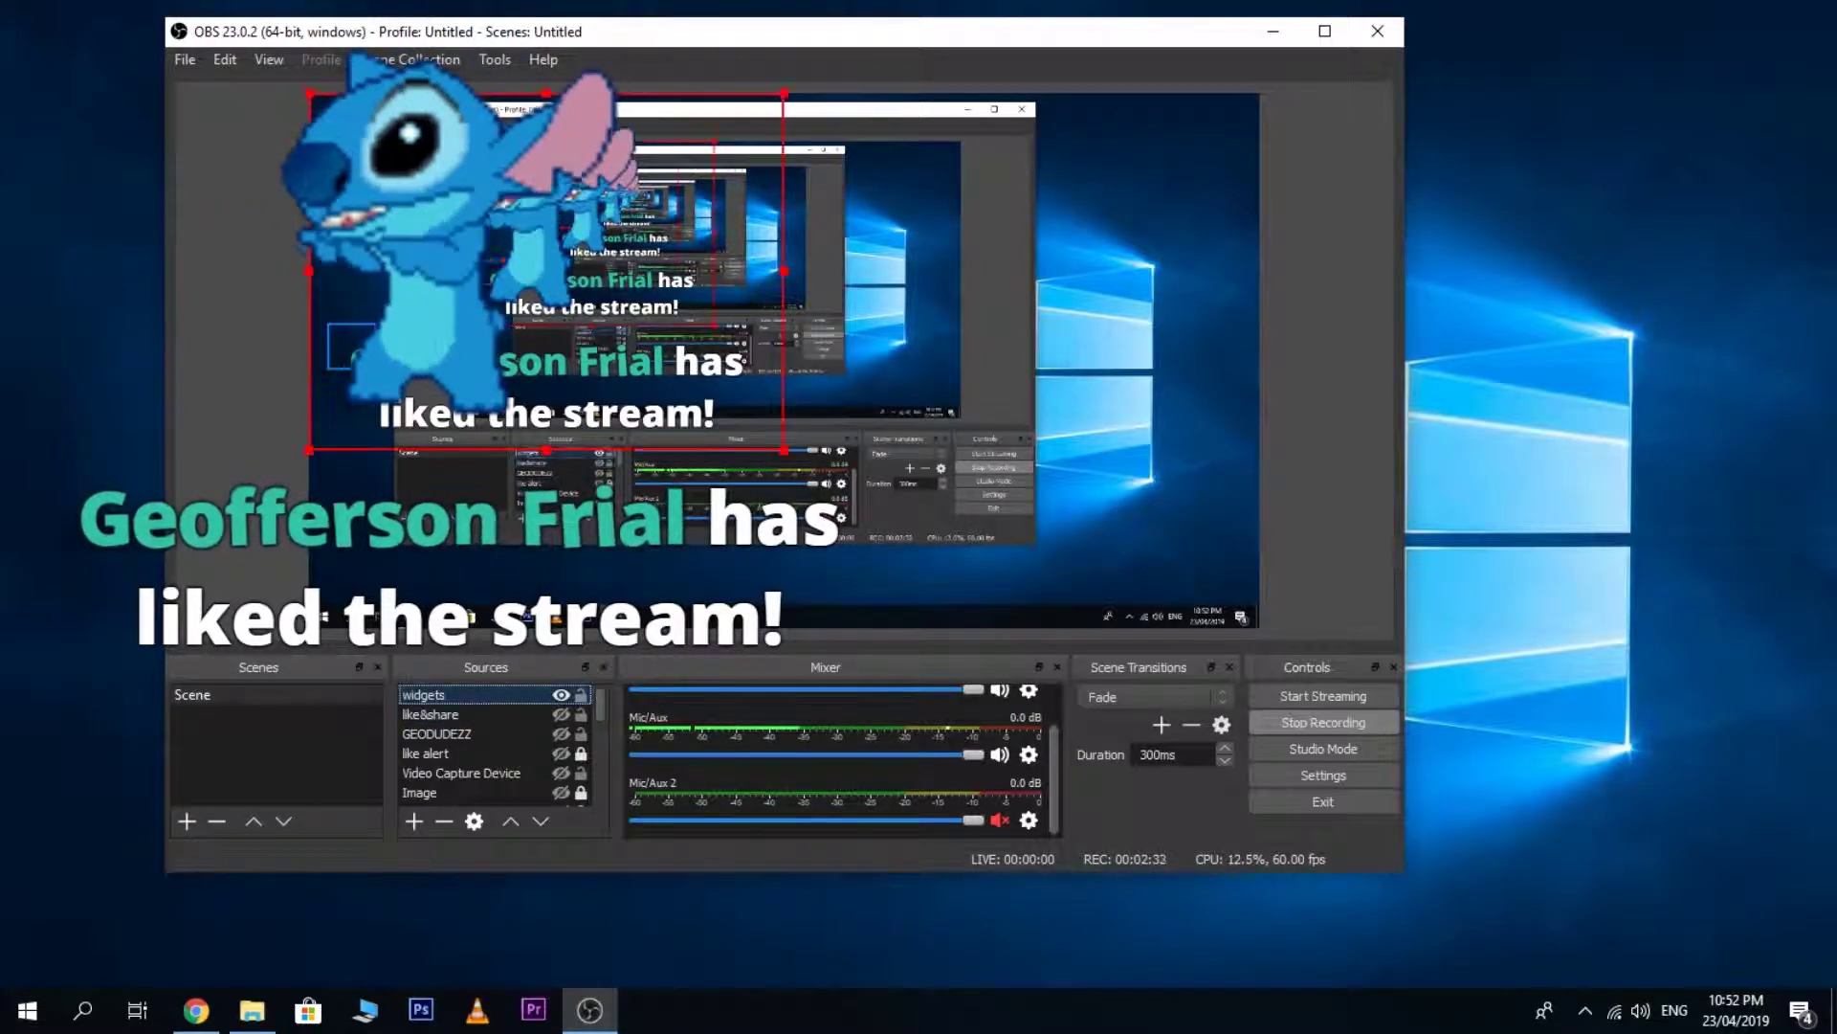
{"action": "right_click", "coordinate": [534, 694]}
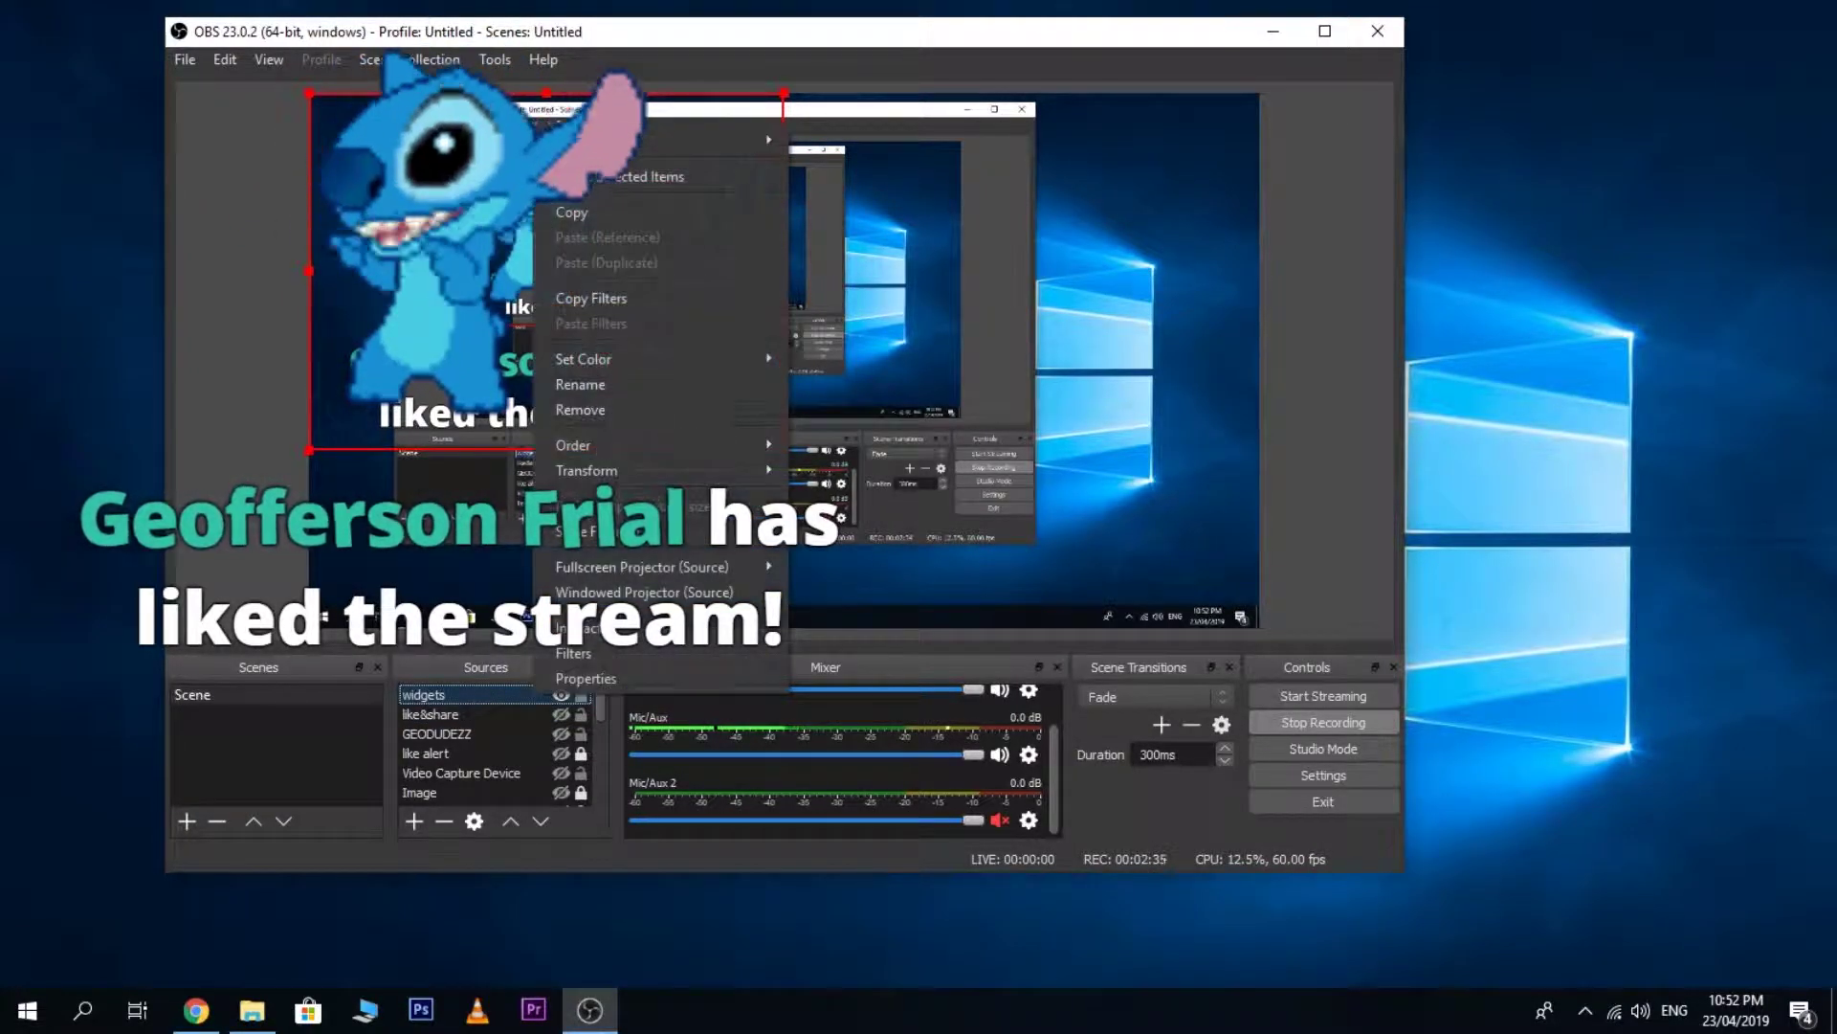
{"action": "left_click", "coordinate": [575, 653]}
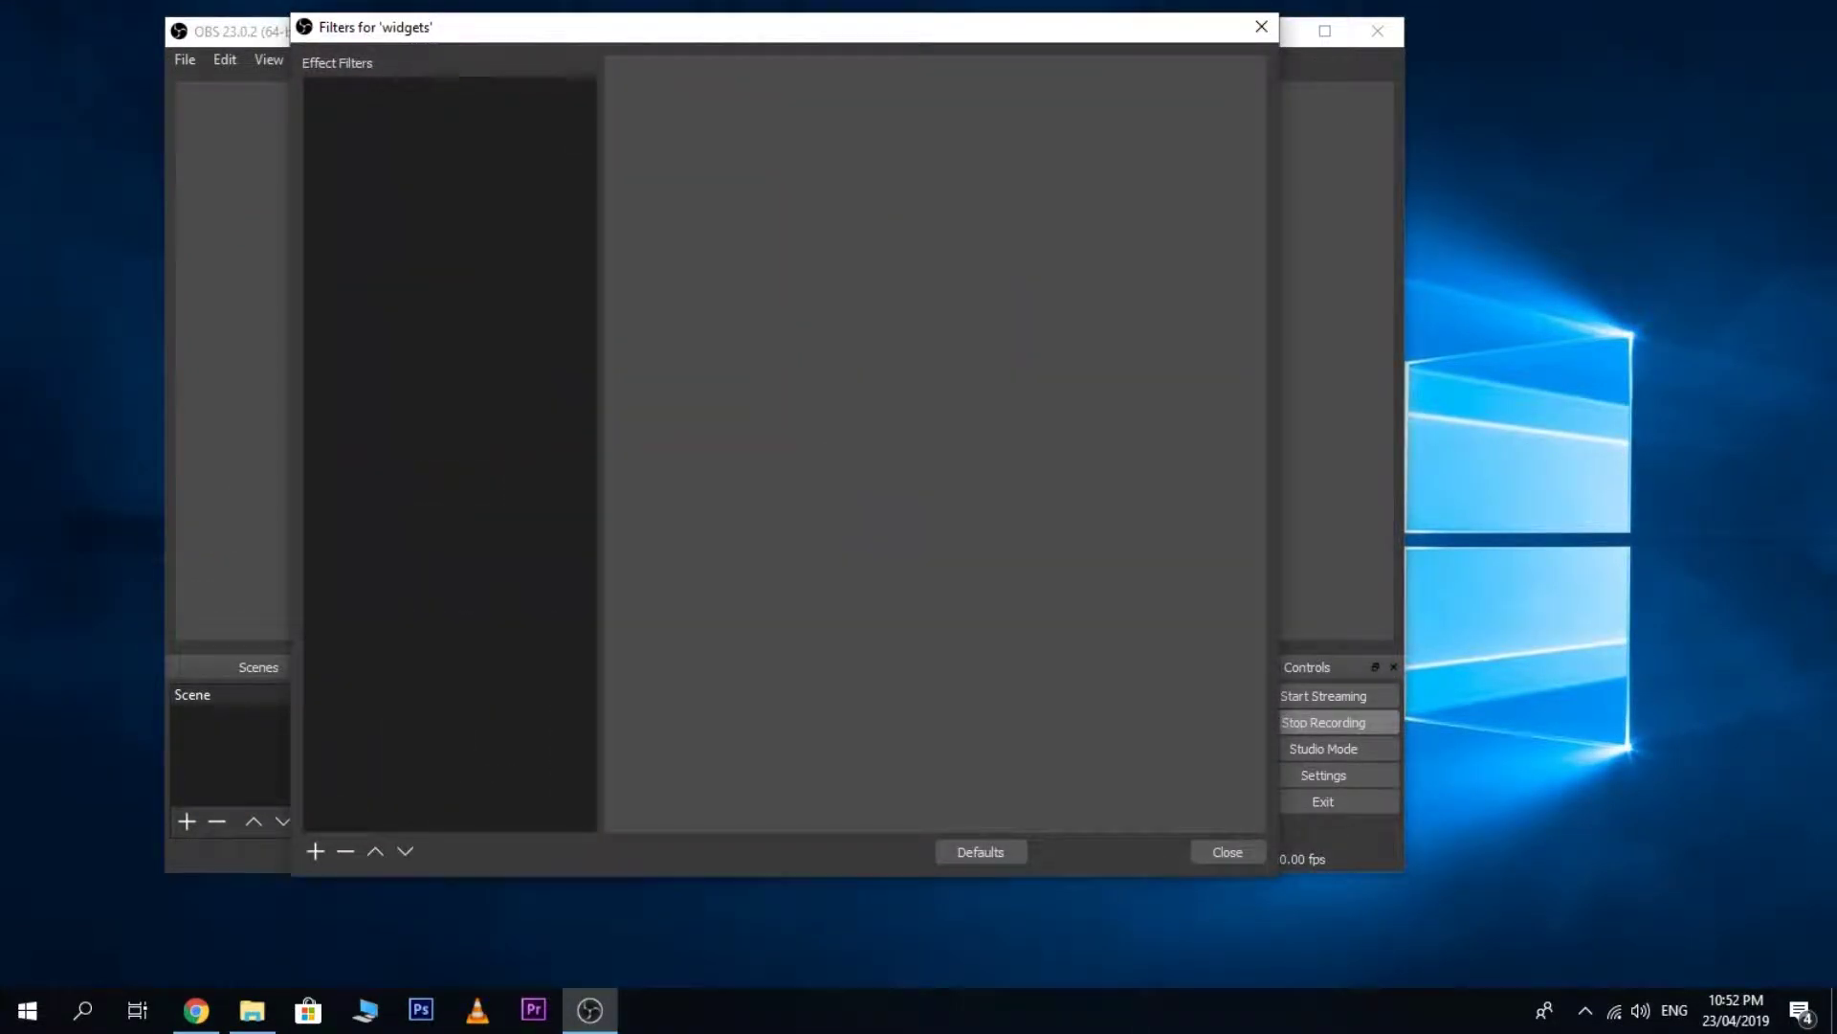
{"action": "left_click", "coordinate": [1228, 851]}
- Open the widgets source's properties in OBS and select the entire Widget URL on the Streamlabs Alert Box page for comparison
{"action": "right_click", "coordinate": [485, 125]}
{"action": "left_click", "coordinate": [535, 670]}
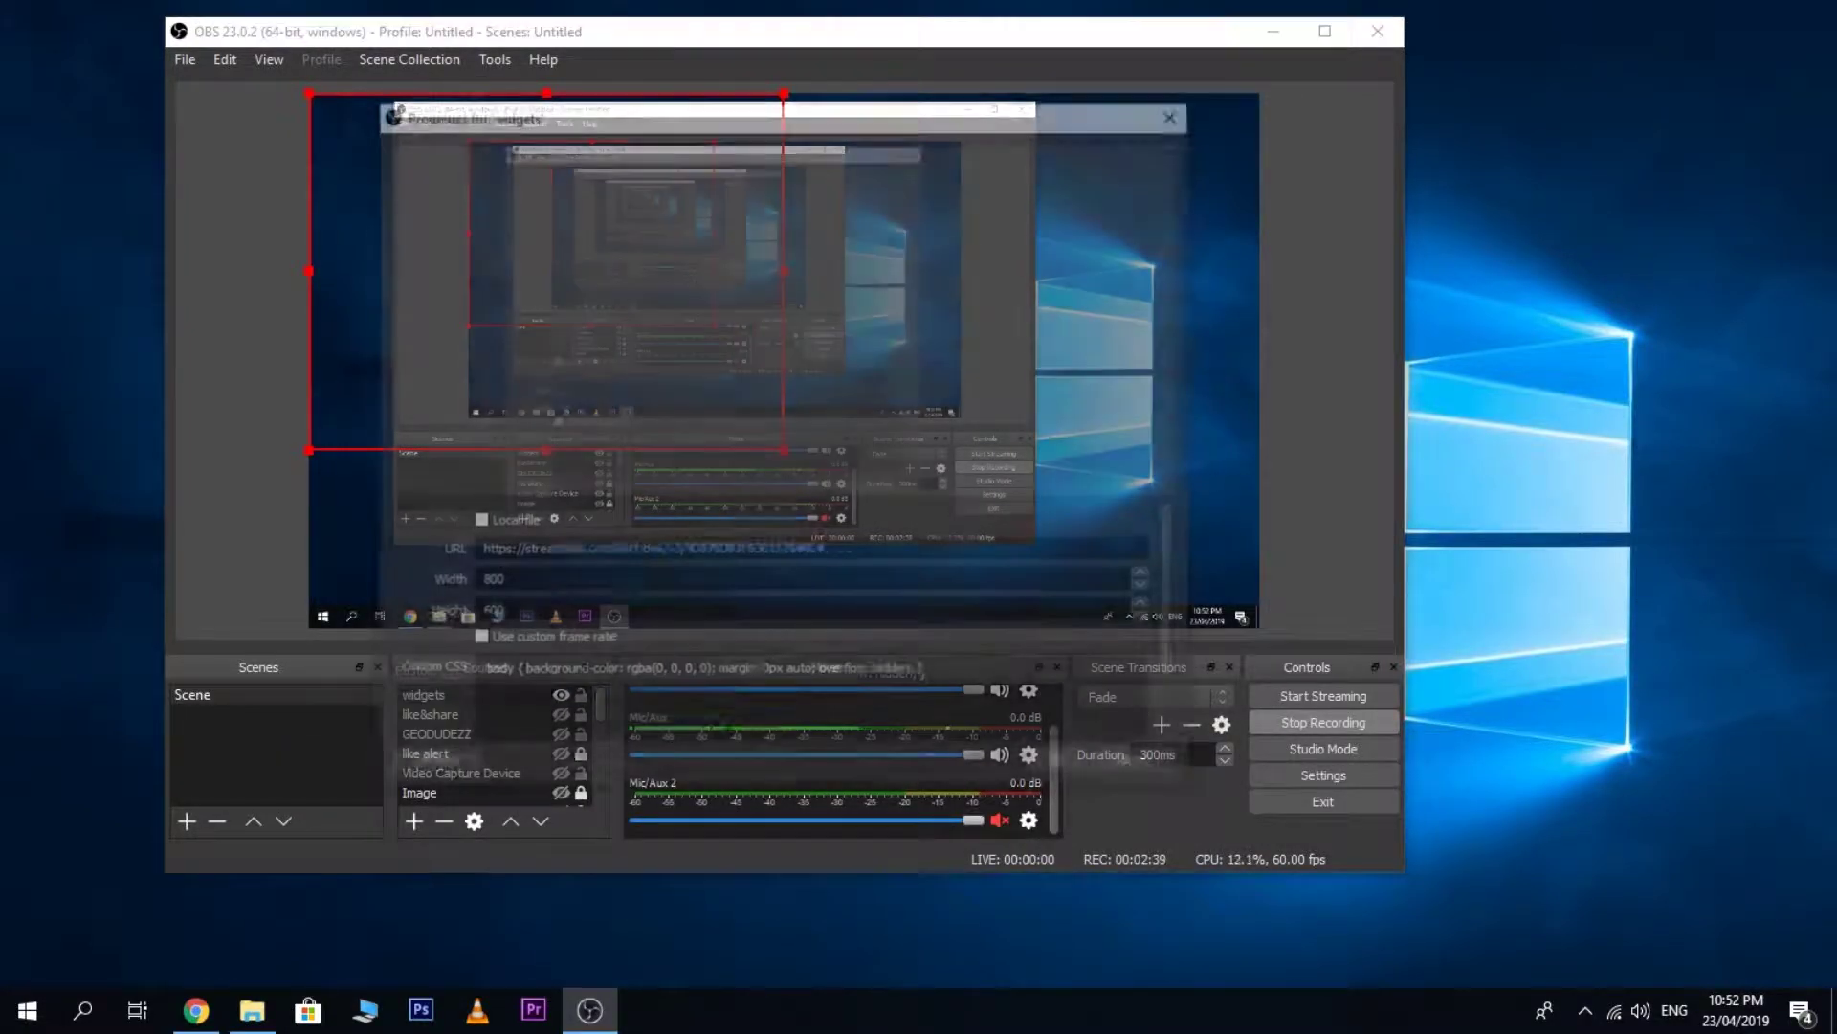
{"action": "left_click", "coordinate": [196, 1009]}
{"action": "scroll", "coordinate": [919, 505], "scroll_direction": "down", "scroll_amount": 7}
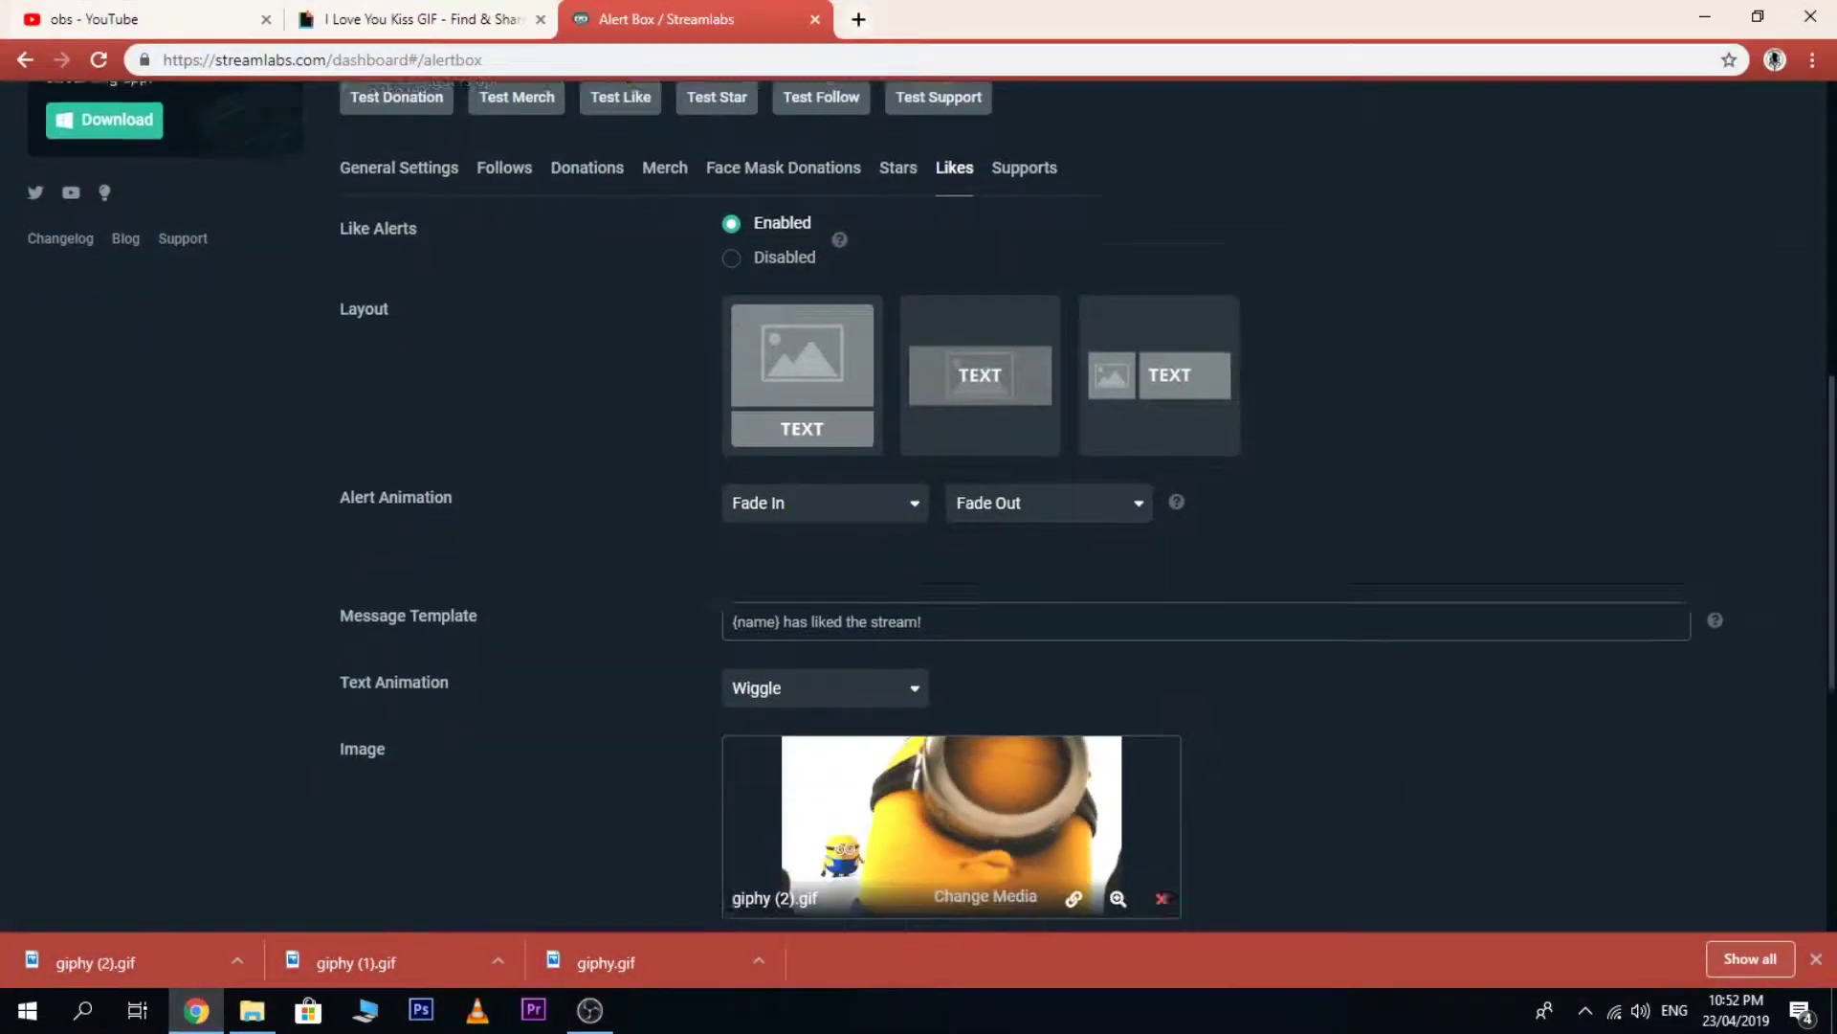
{"action": "scroll", "coordinate": [919, 505], "scroll_direction": "up", "scroll_amount": 2}
{"action": "scroll", "coordinate": [919, 507], "scroll_direction": "up", "scroll_amount": 10}
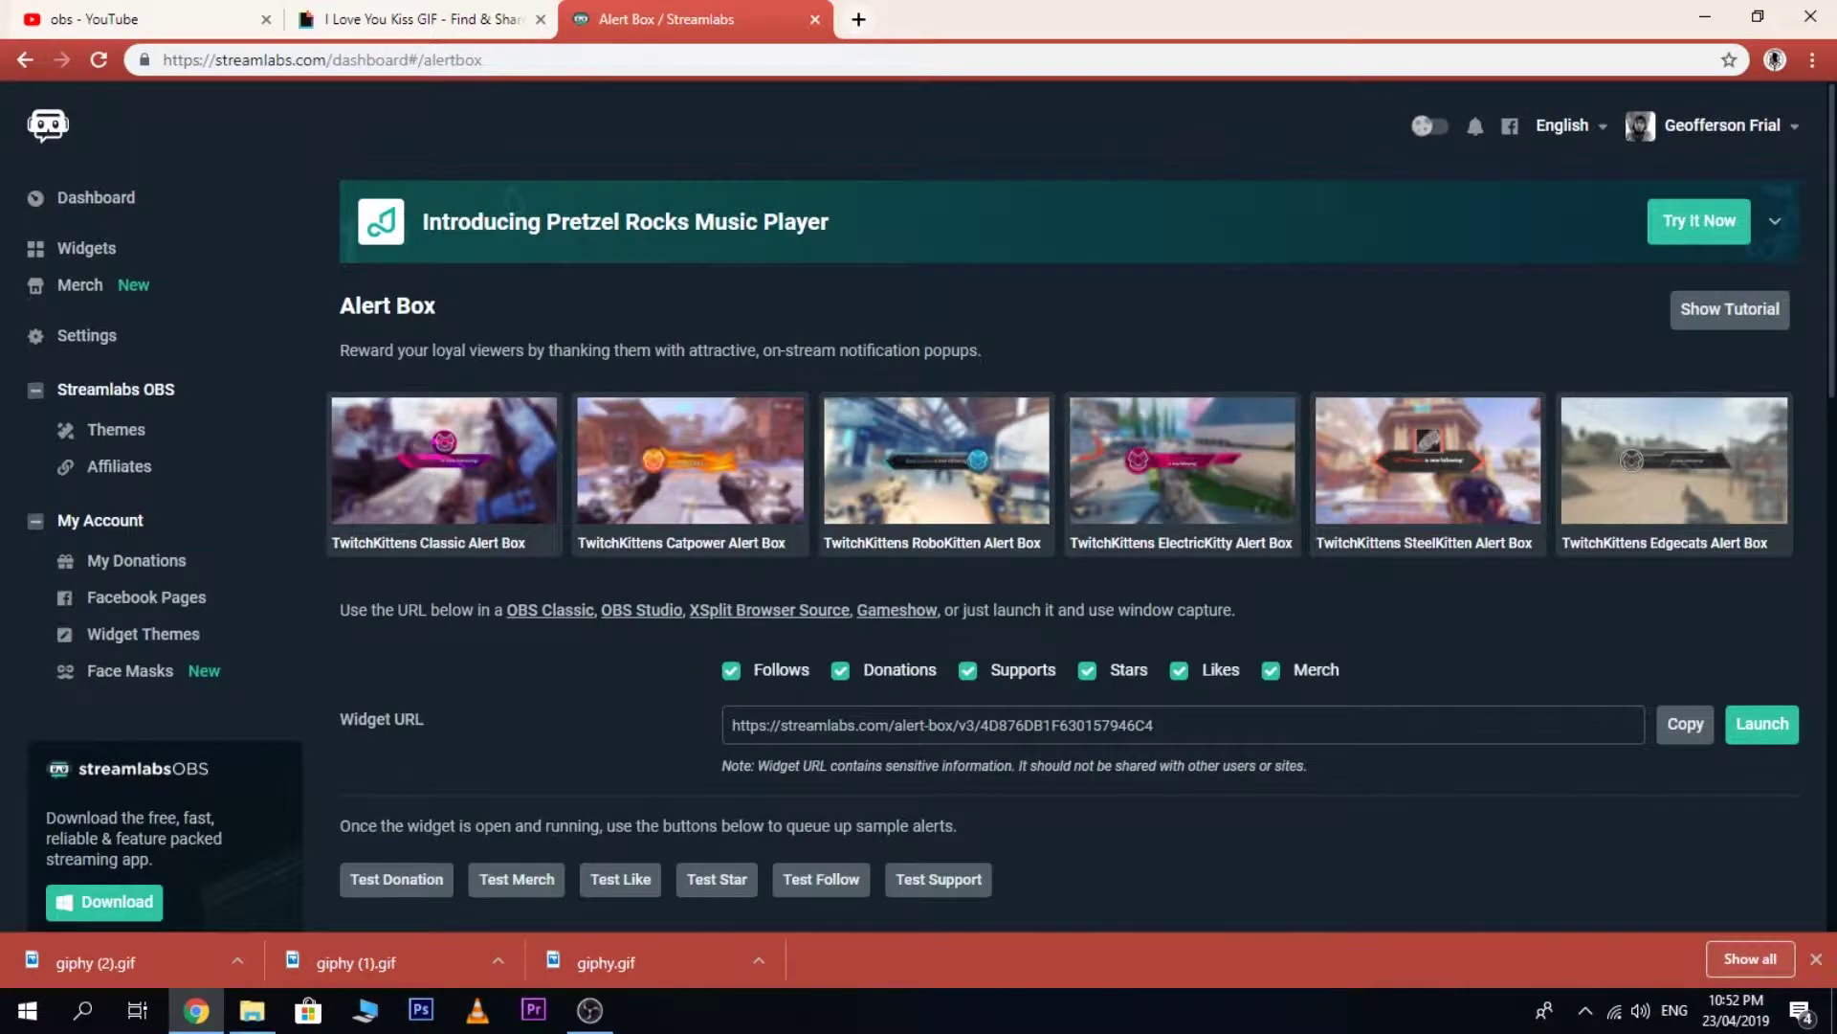
{"action": "double_click", "coordinate": [1067, 725]}
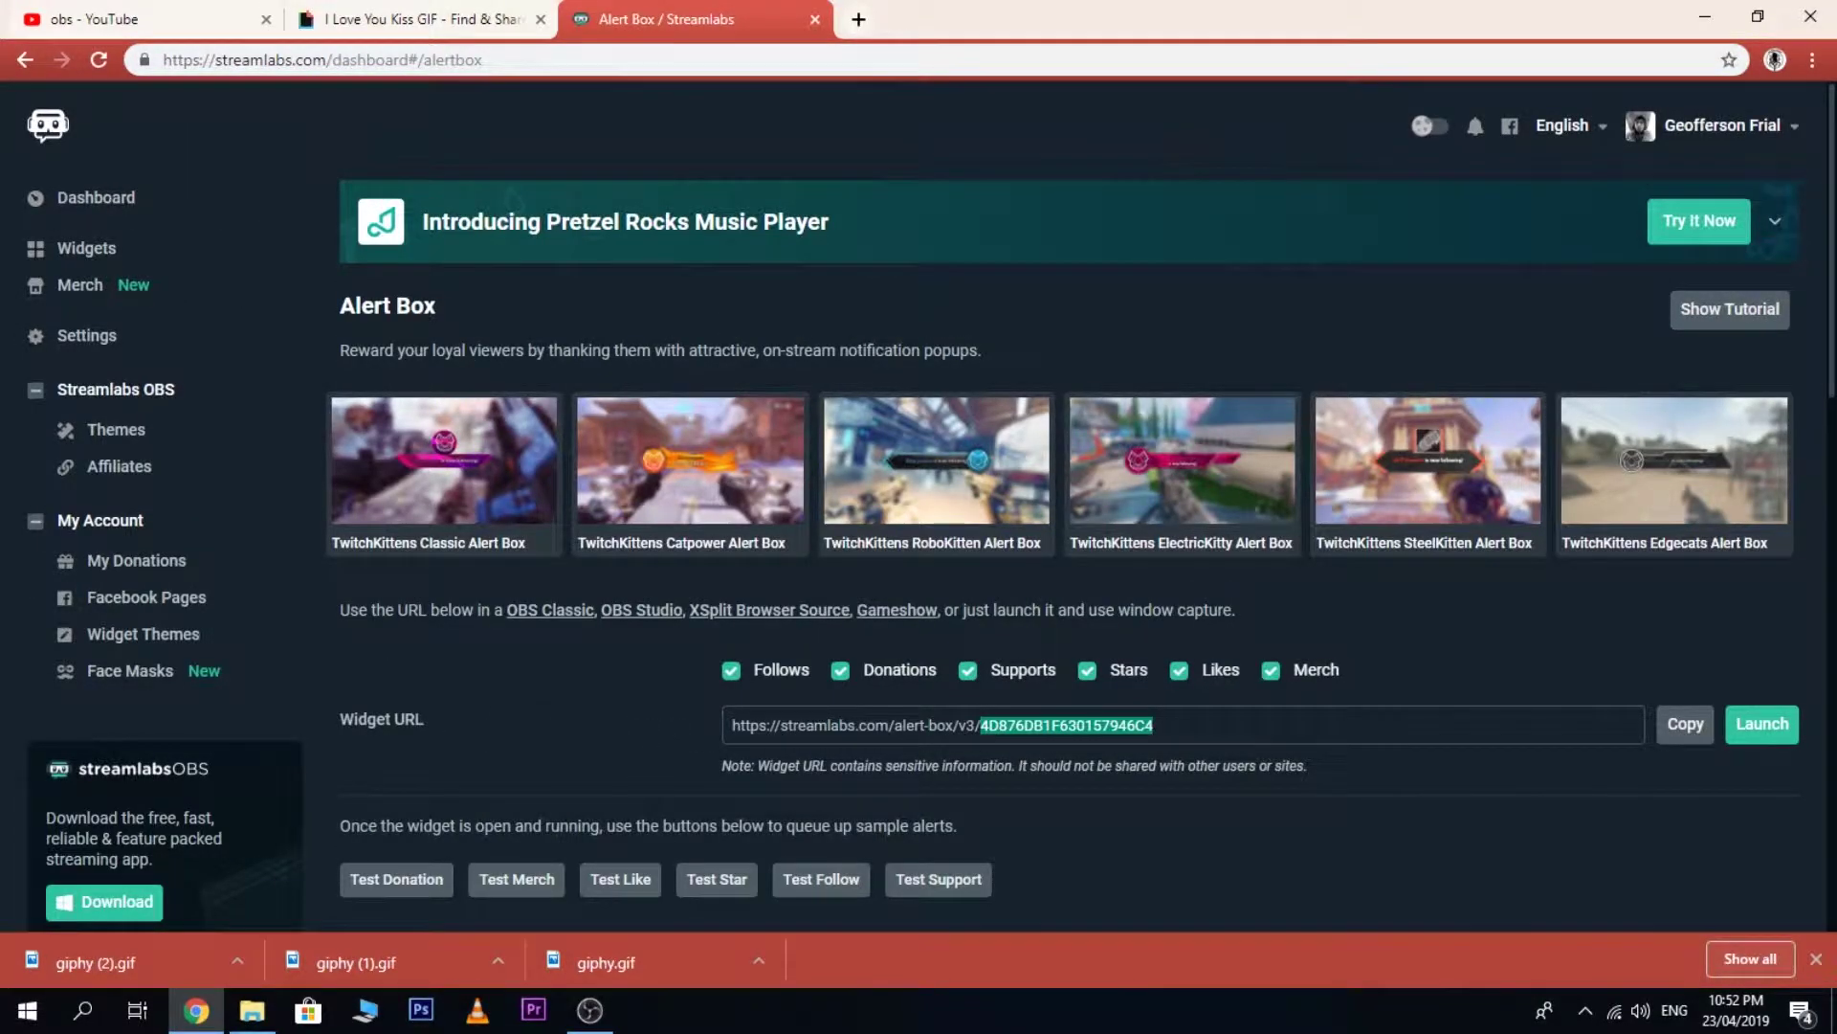
{"action": "left_click", "coordinate": [1066, 724]}
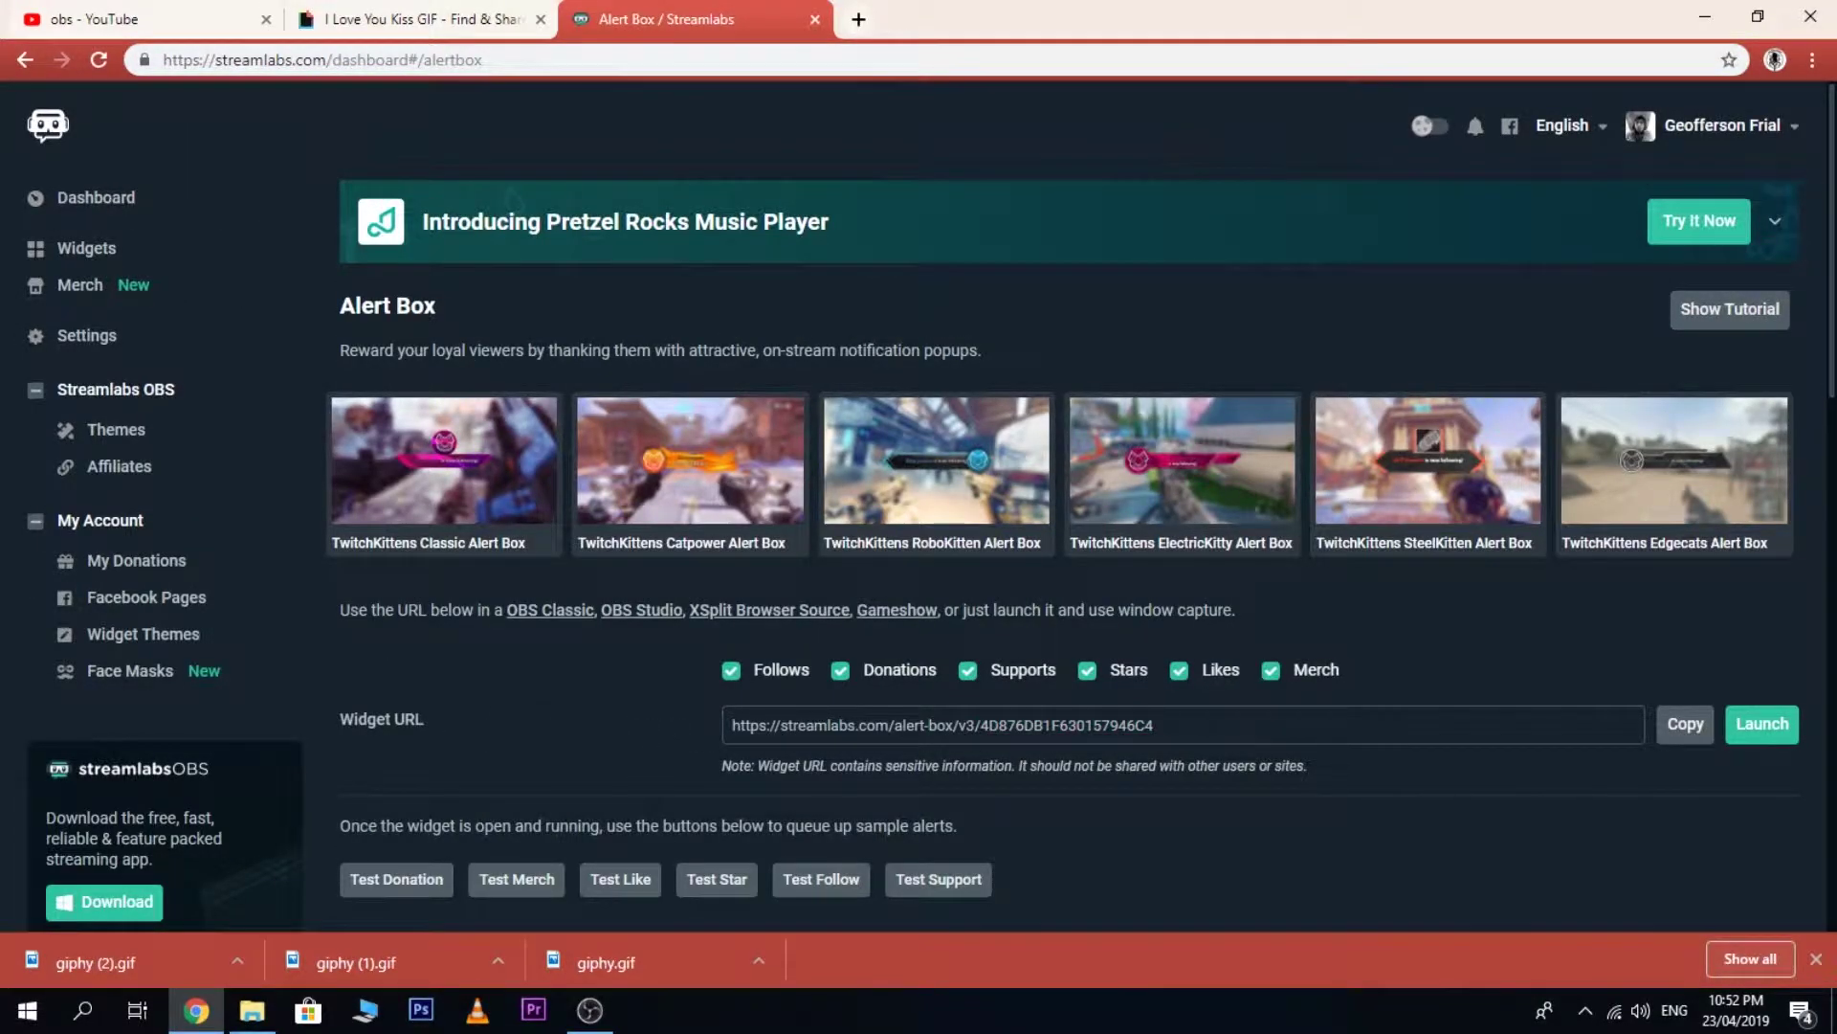
{"action": "left_click_drag", "start_coordinate": [1145, 725], "coordinate": [781, 724]}
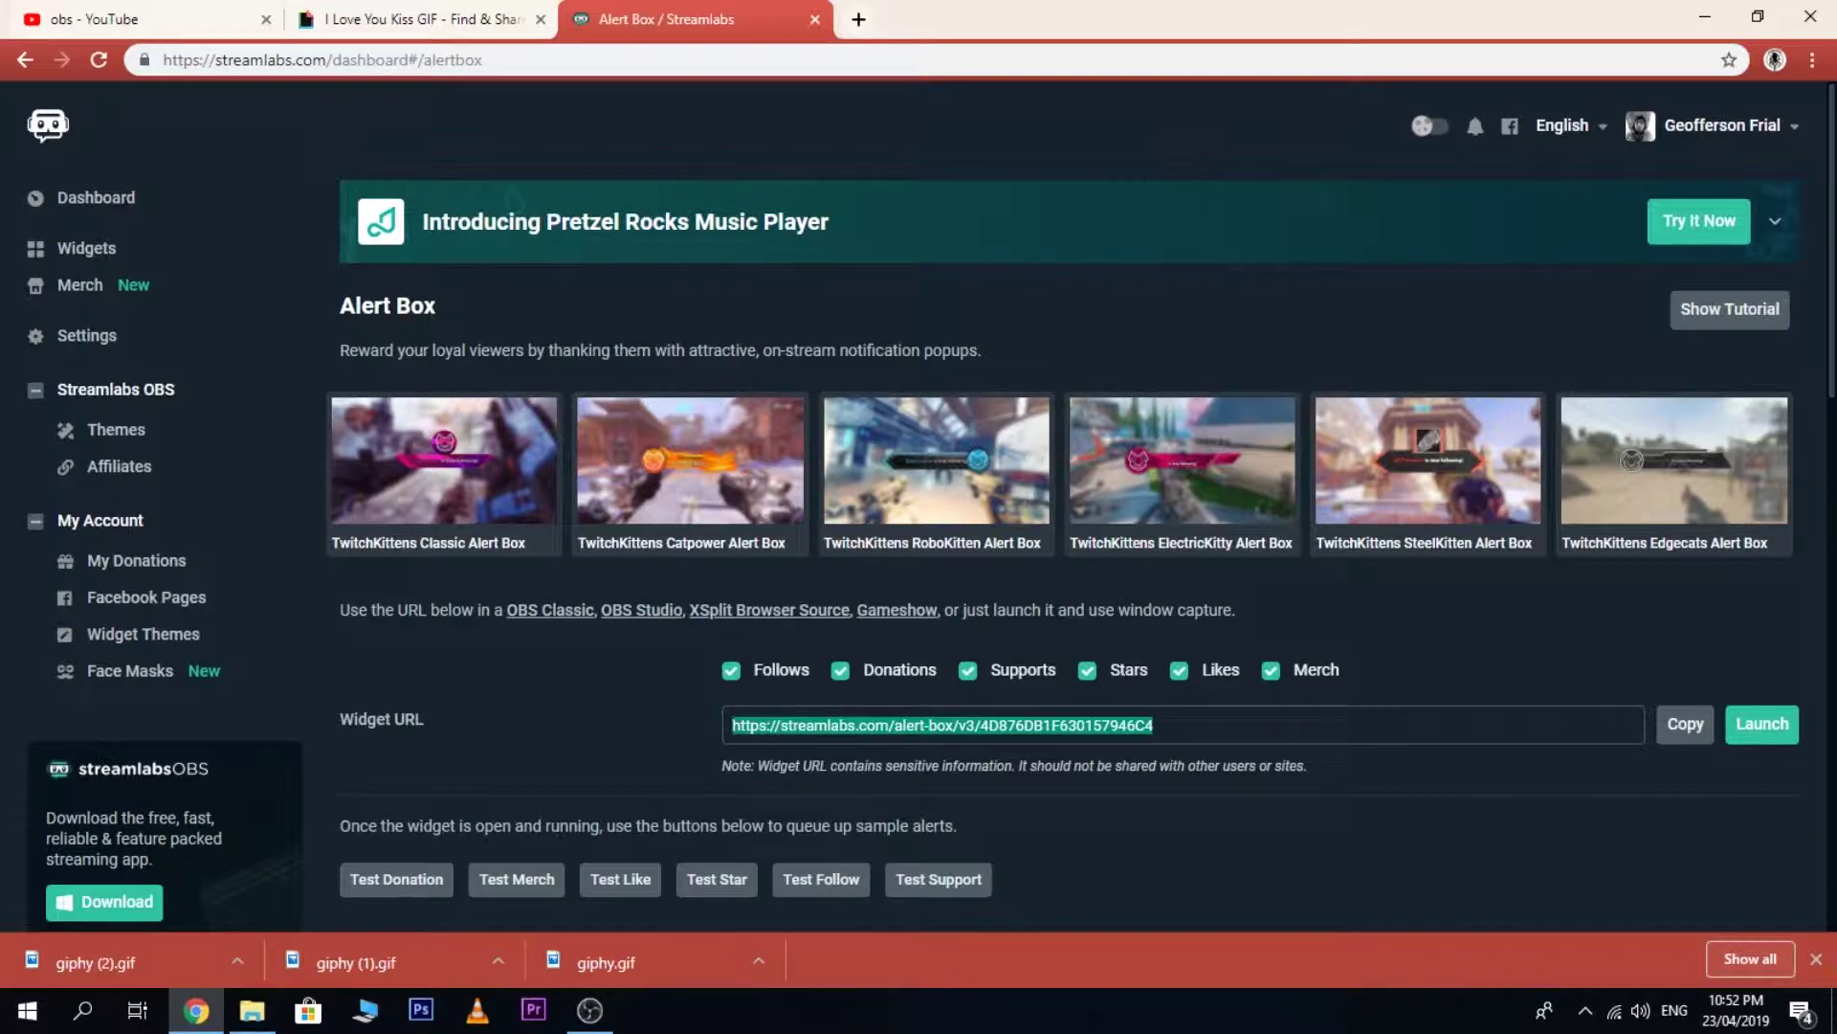
- Return to the widgets source's properties in OBS, check the URL entered there and accept the dialog
{"action": "scroll", "coordinate": [918, 507], "scroll_direction": "down", "scroll_amount": 15}
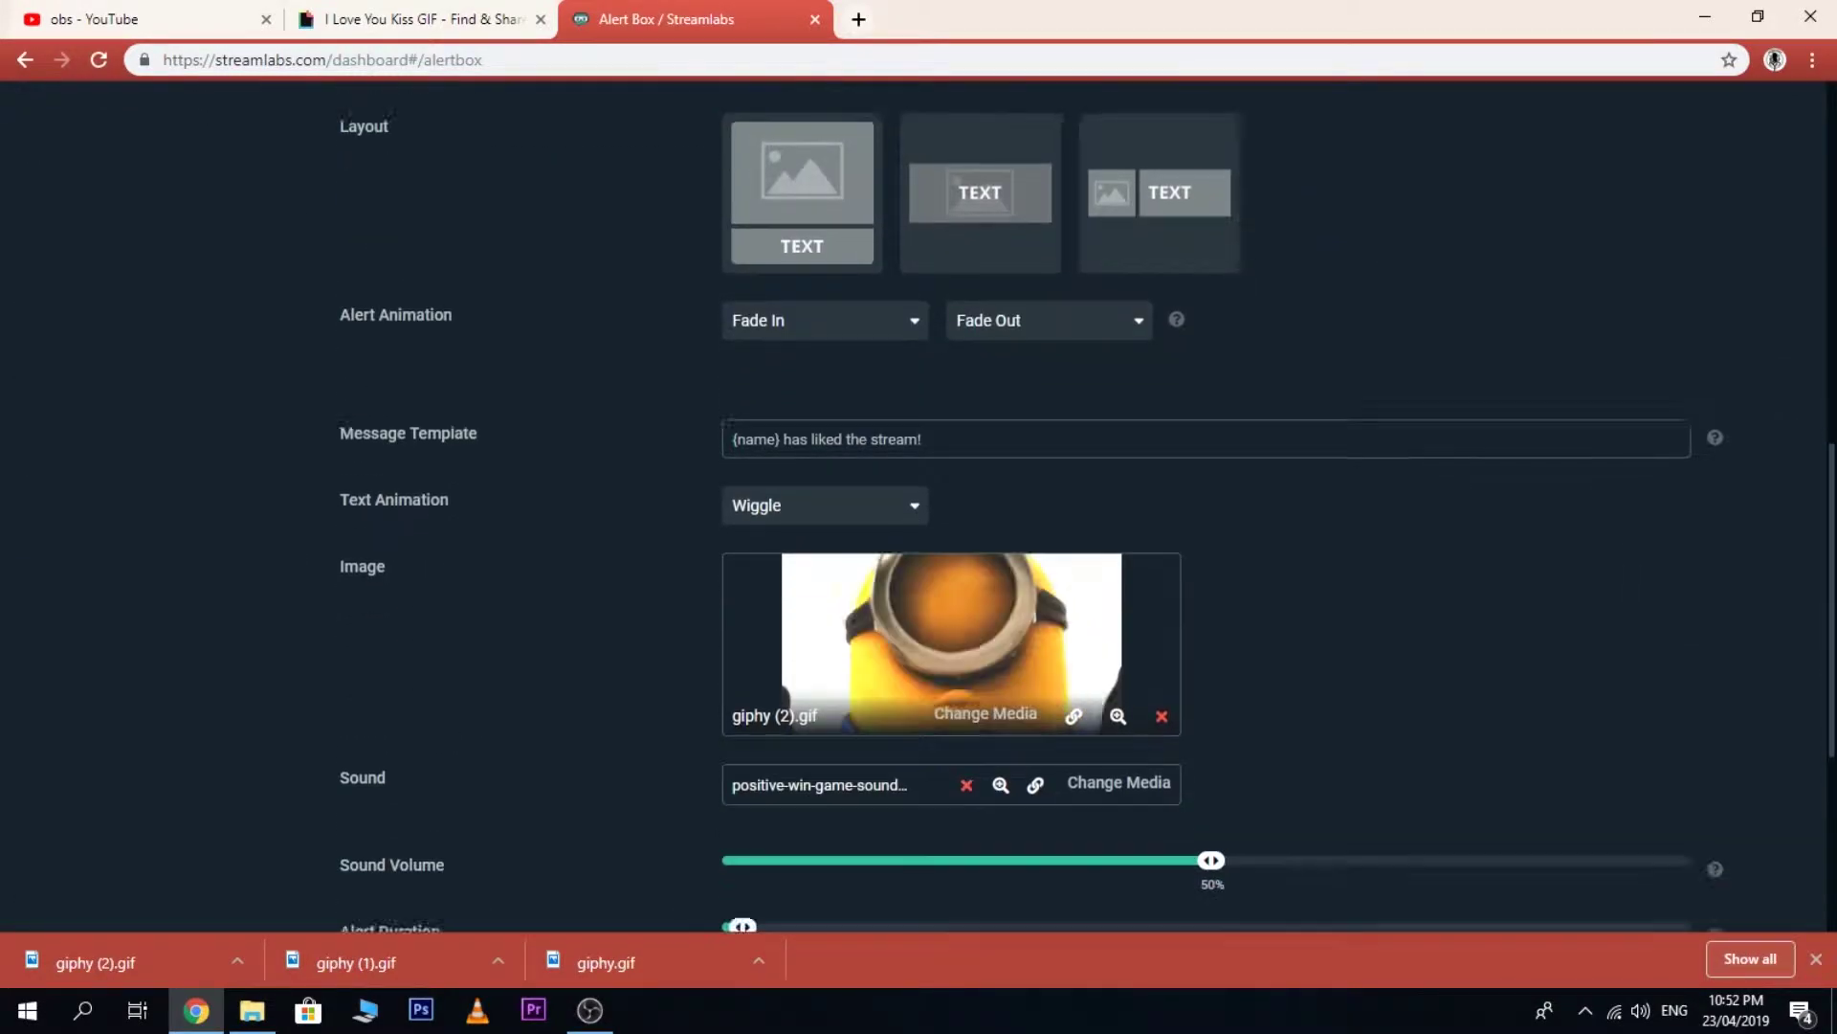
{"action": "left_click", "coordinate": [1068, 883]}
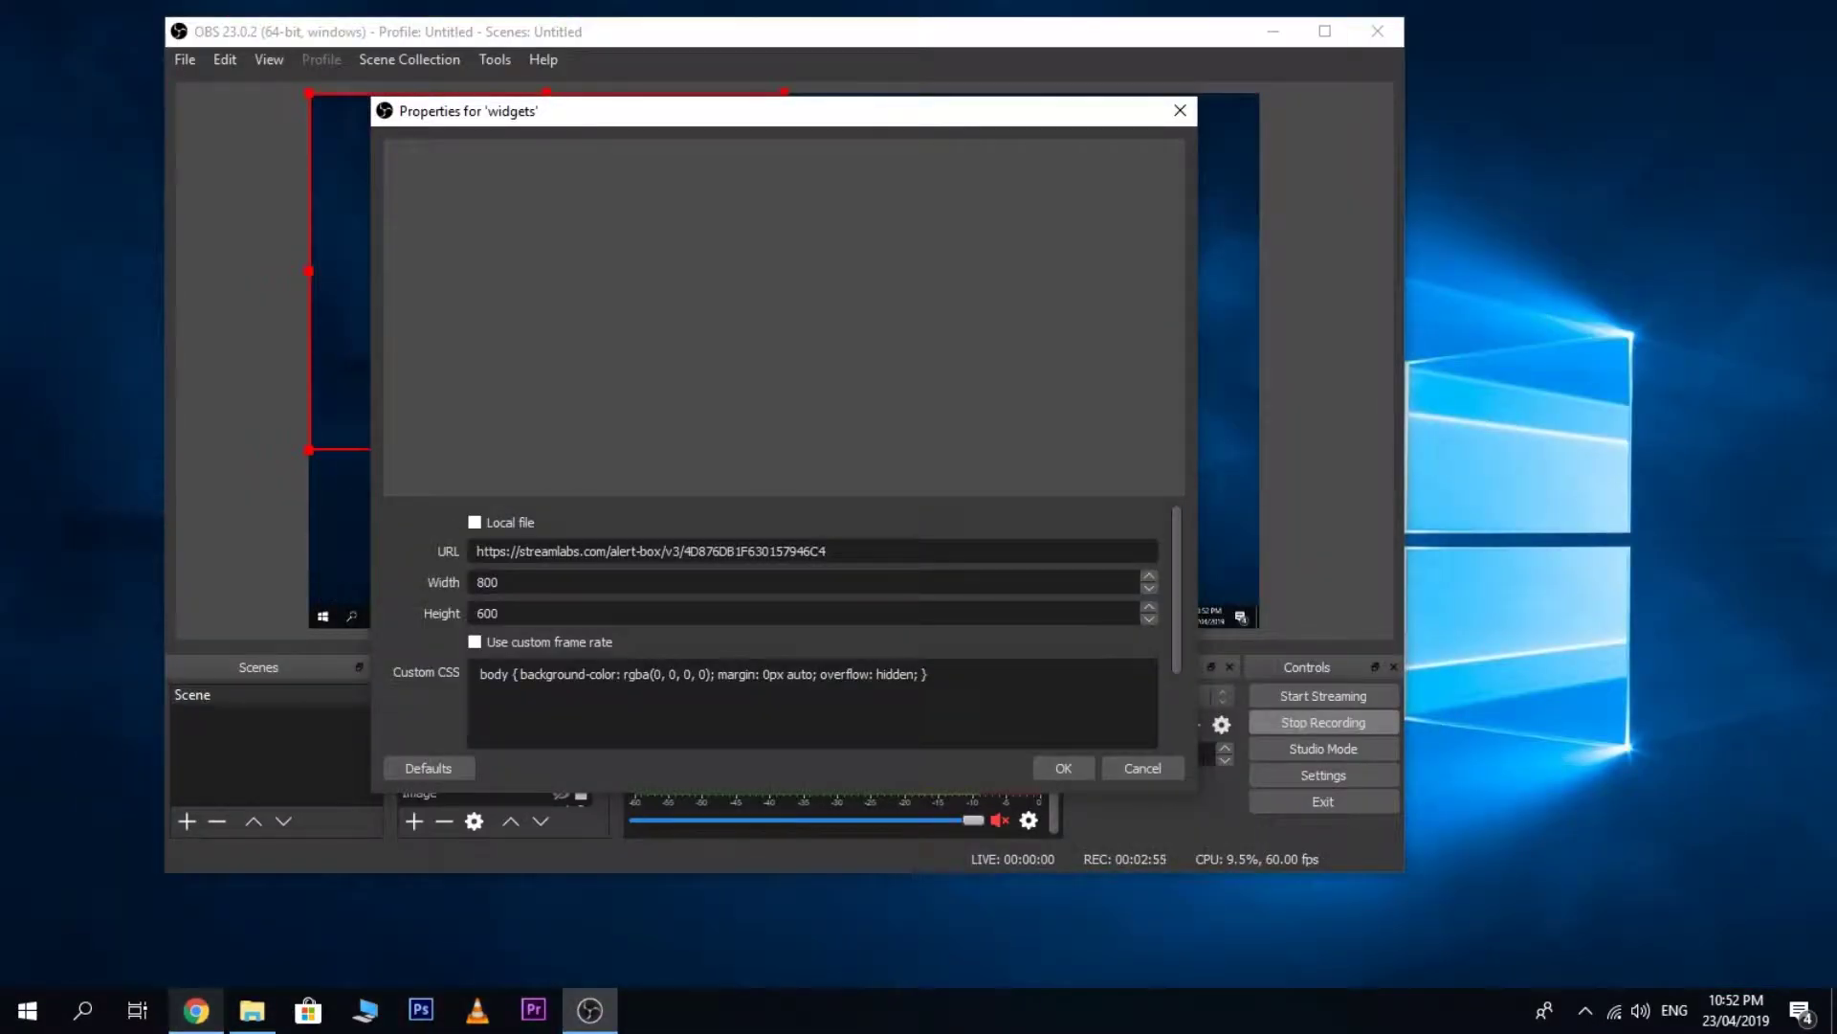
{"action": "left_click_drag", "start_coordinate": [826, 552], "coordinate": [477, 552]}
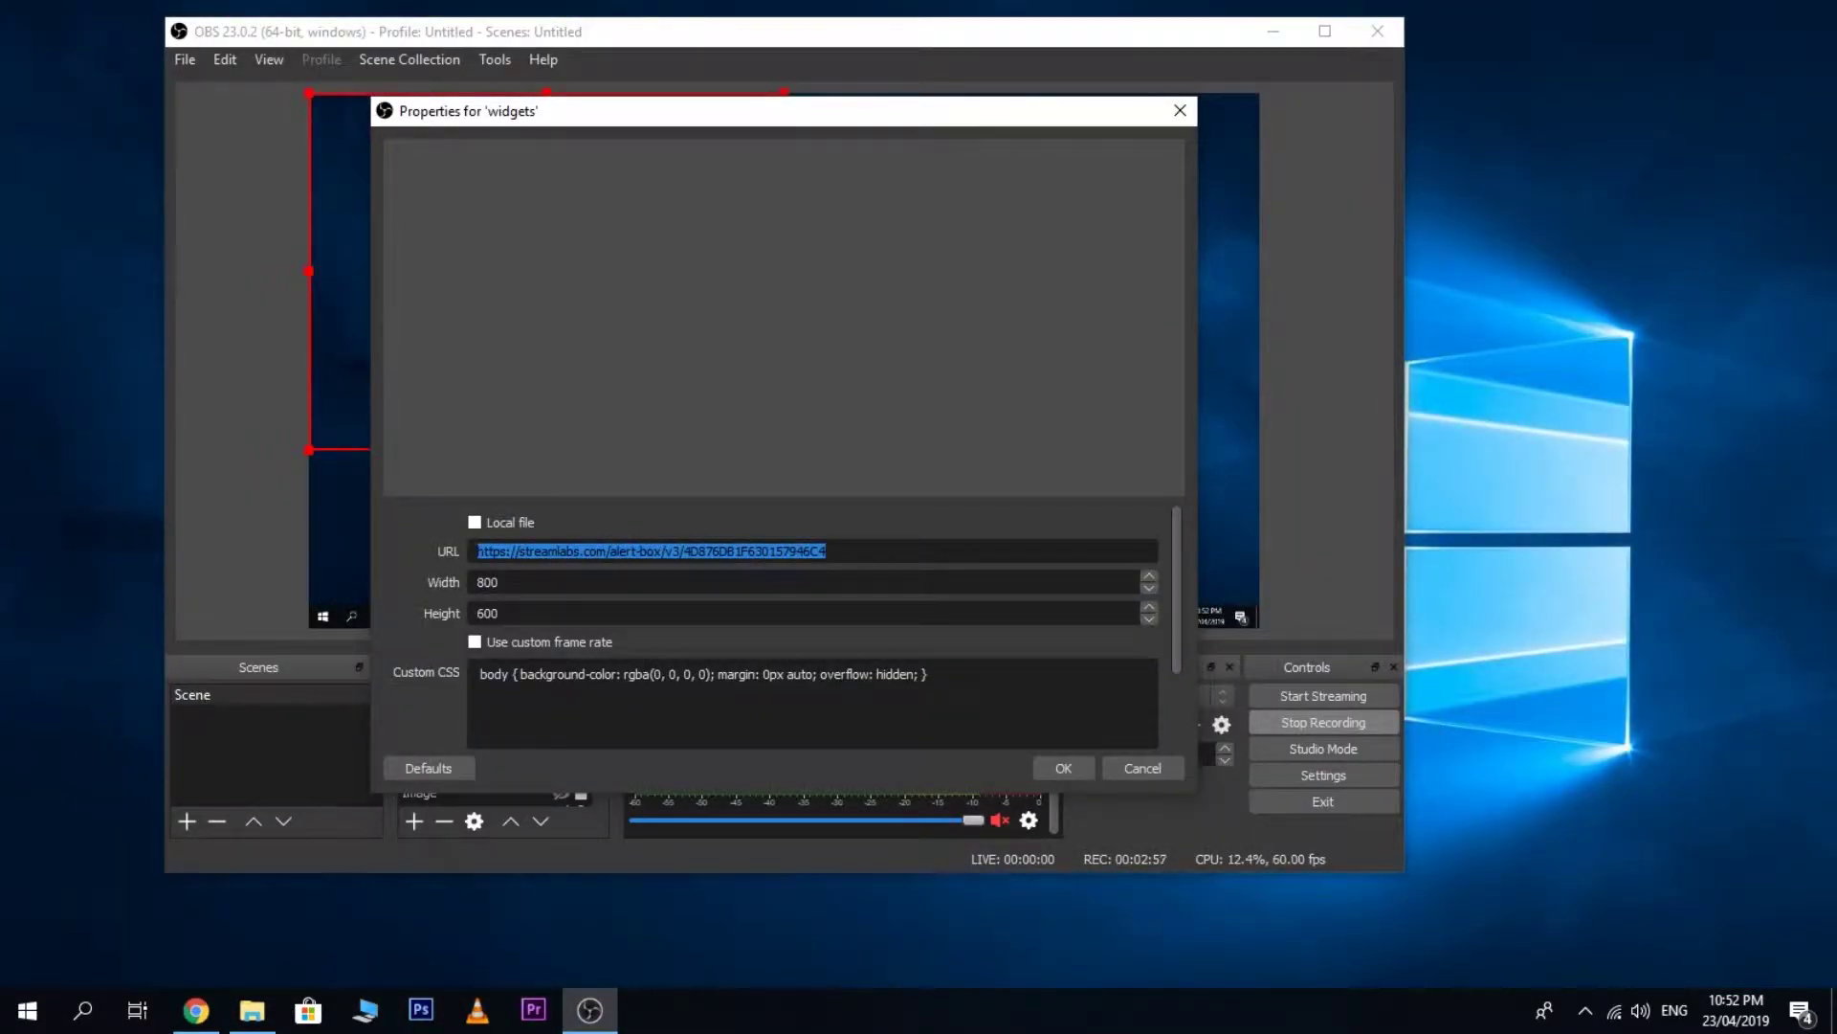
{"action": "left_click", "coordinate": [827, 552]}
{"action": "key", "text": "Return"}
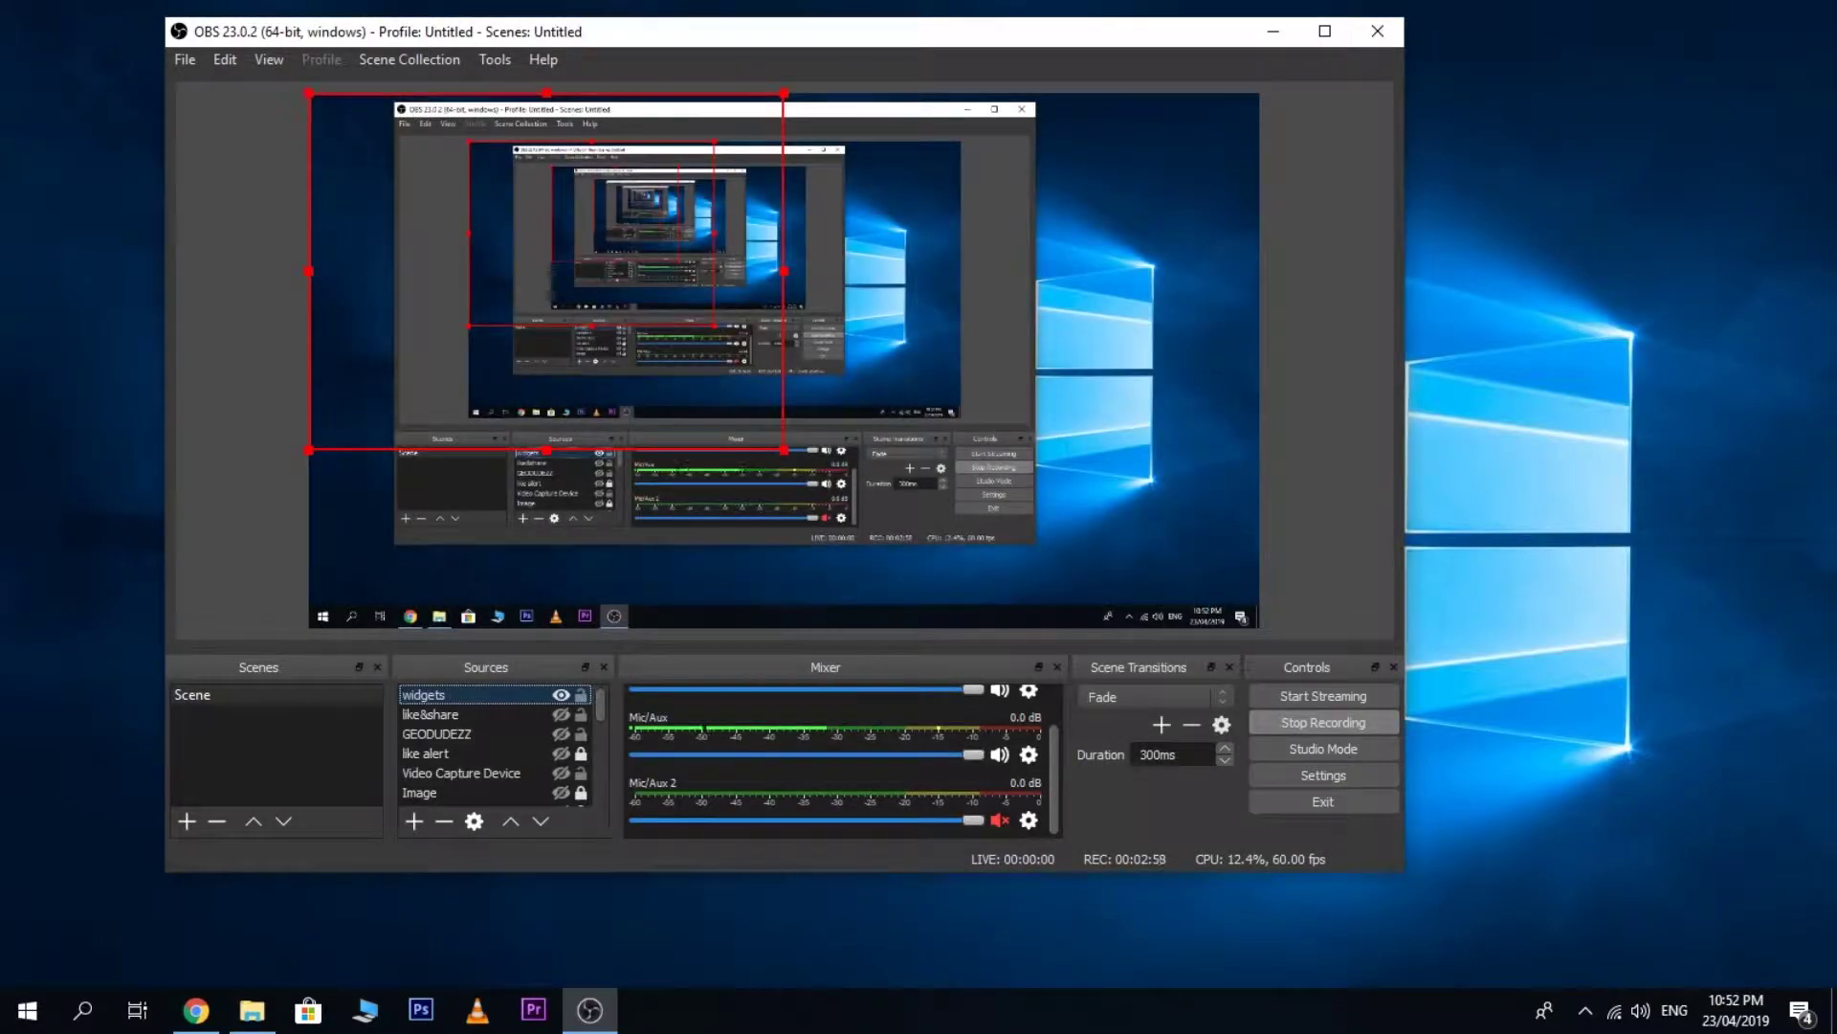
- Go back to the Streamlabs Alert Box page and send another test like alert
{"action": "left_click", "coordinate": [196, 1010]}
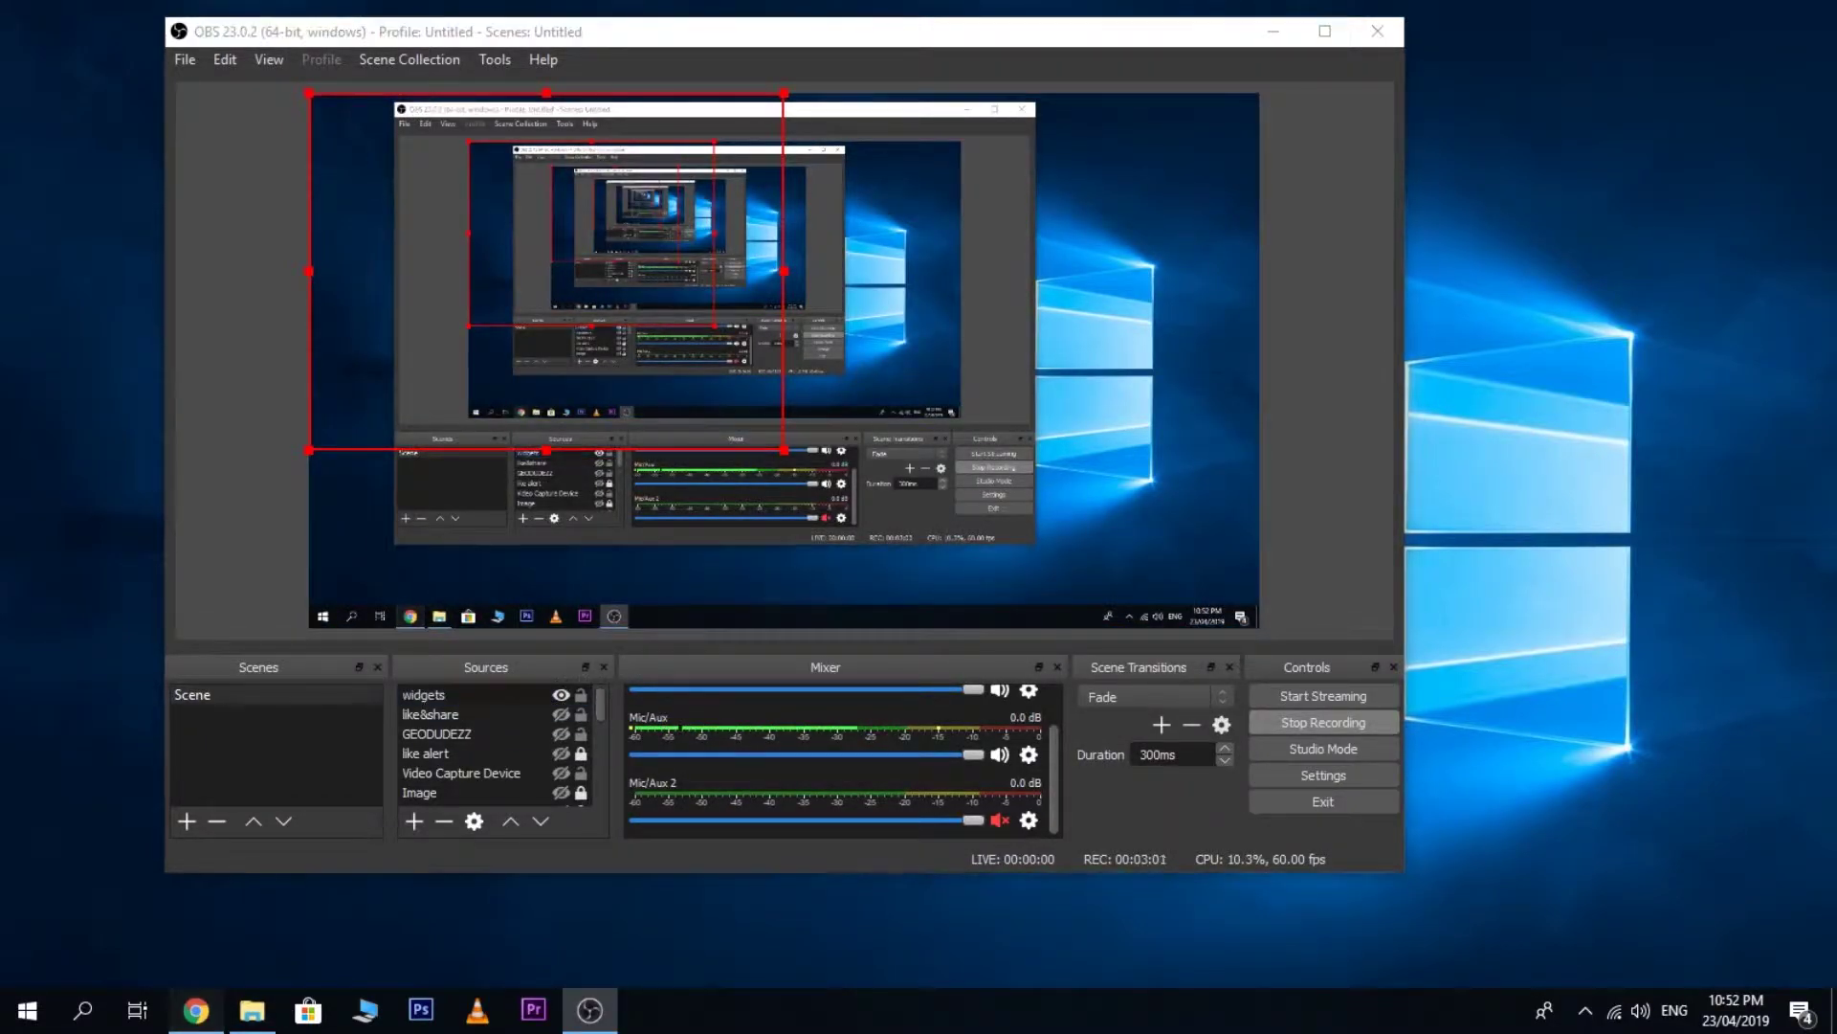
{"action": "scroll", "coordinate": [918, 508], "scroll_direction": "up", "scroll_amount": 10}
{"action": "scroll", "coordinate": [1052, 575], "scroll_direction": "up", "scroll_amount": 5}
{"action": "scroll", "coordinate": [1052, 574], "scroll_direction": "down", "scroll_amount": 4}
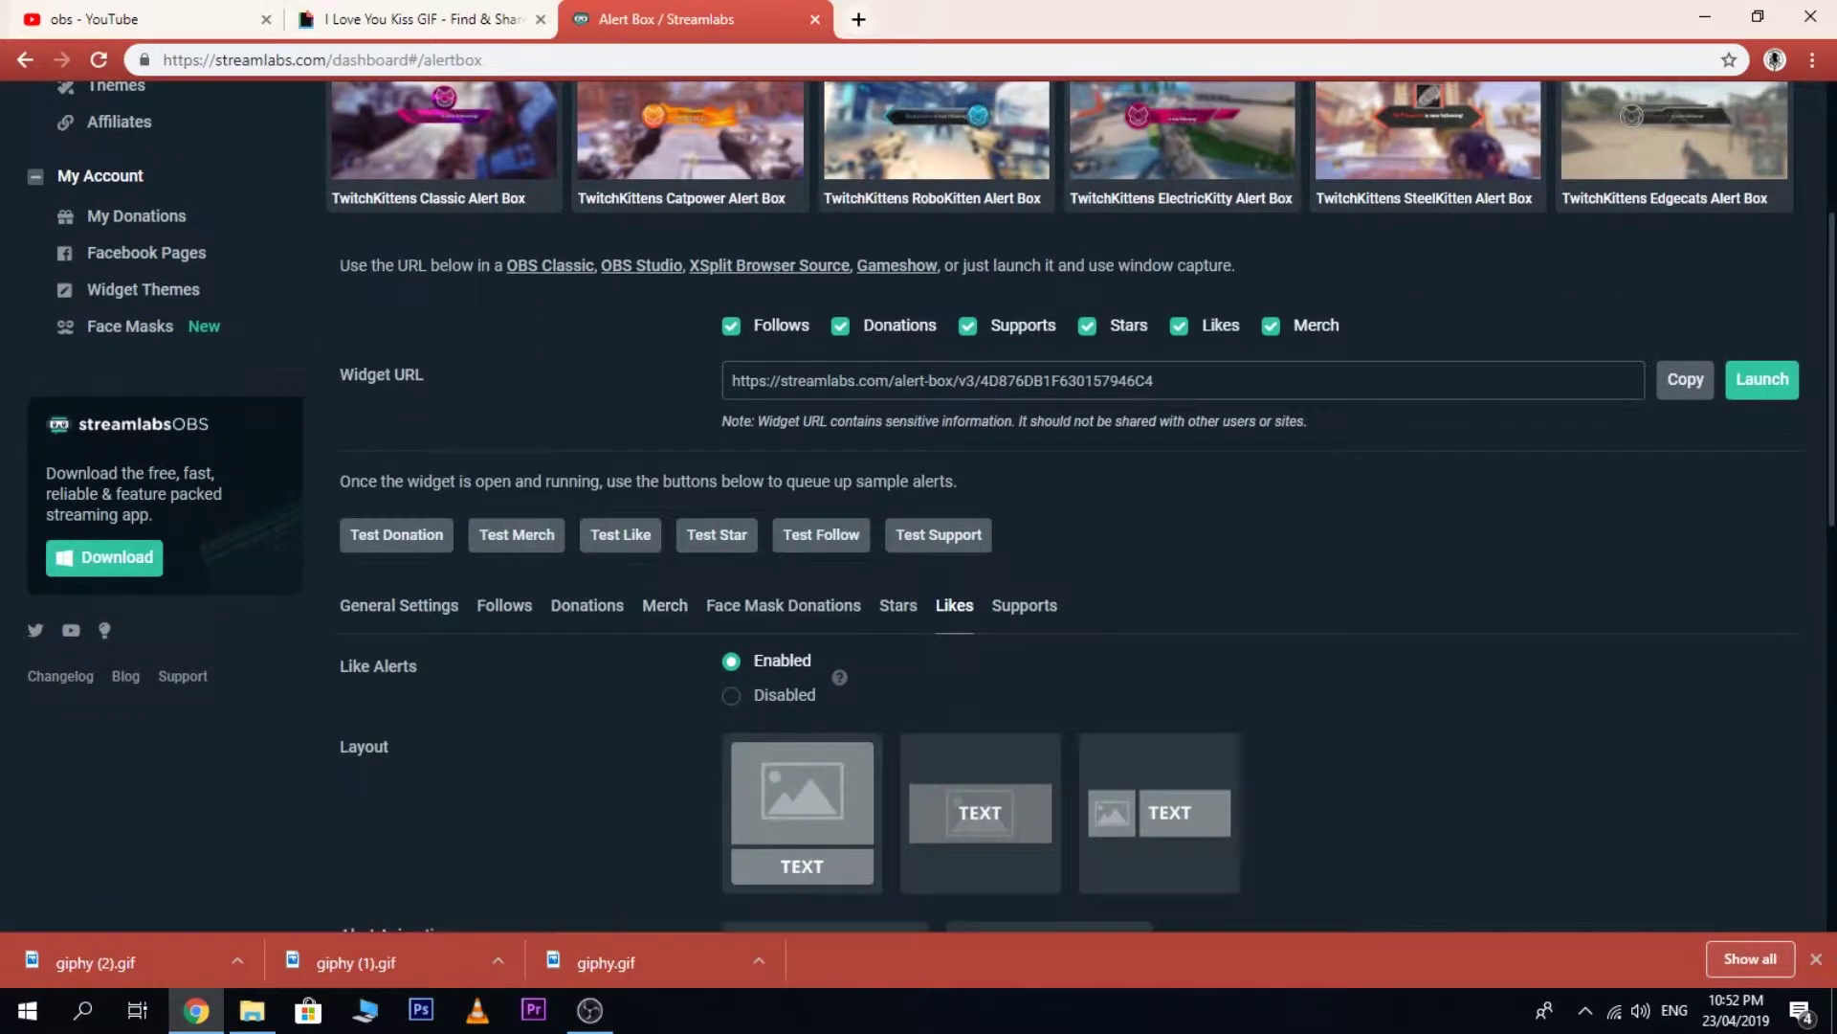
{"action": "left_click", "coordinate": [620, 535]}
- Switch to OBS, position the widgets source nearer the centre of the preview and move the OBS window toward the middle of the desktop
{"action": "left_click", "coordinate": [1704, 17]}
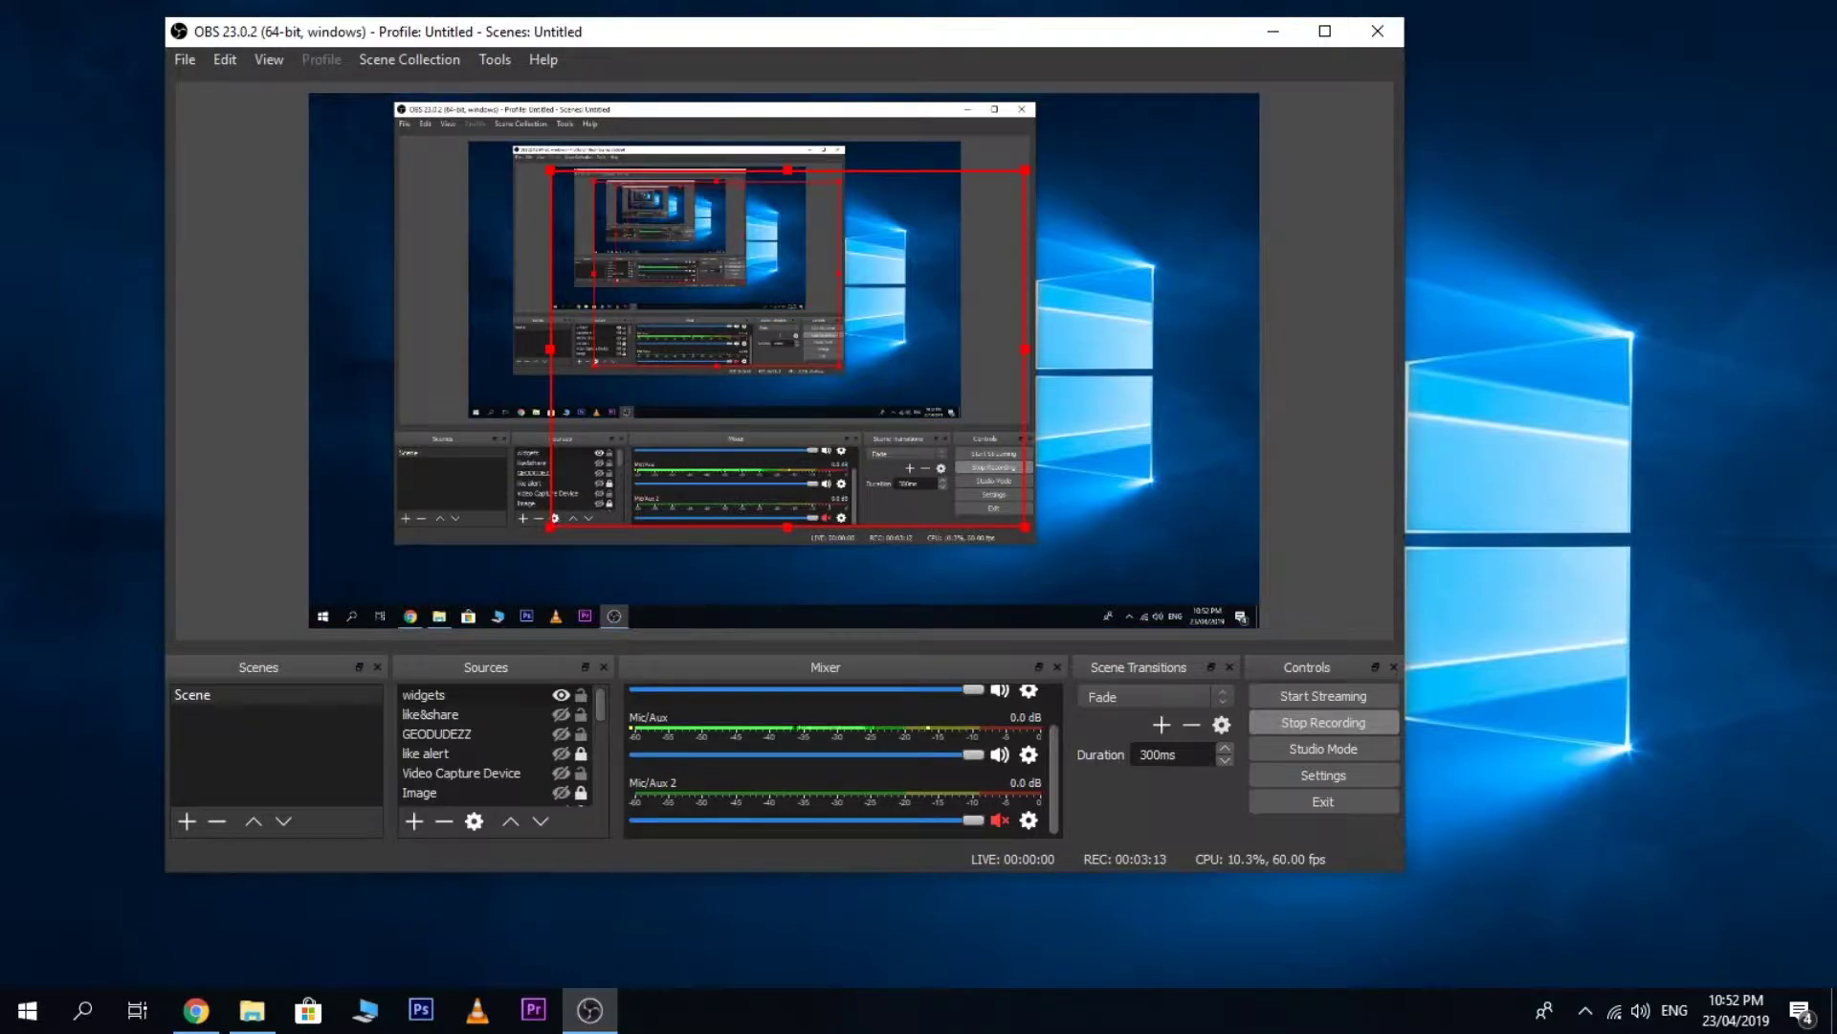
{"action": "left_click_drag", "start_coordinate": [874, 35], "coordinate": [968, 69]}
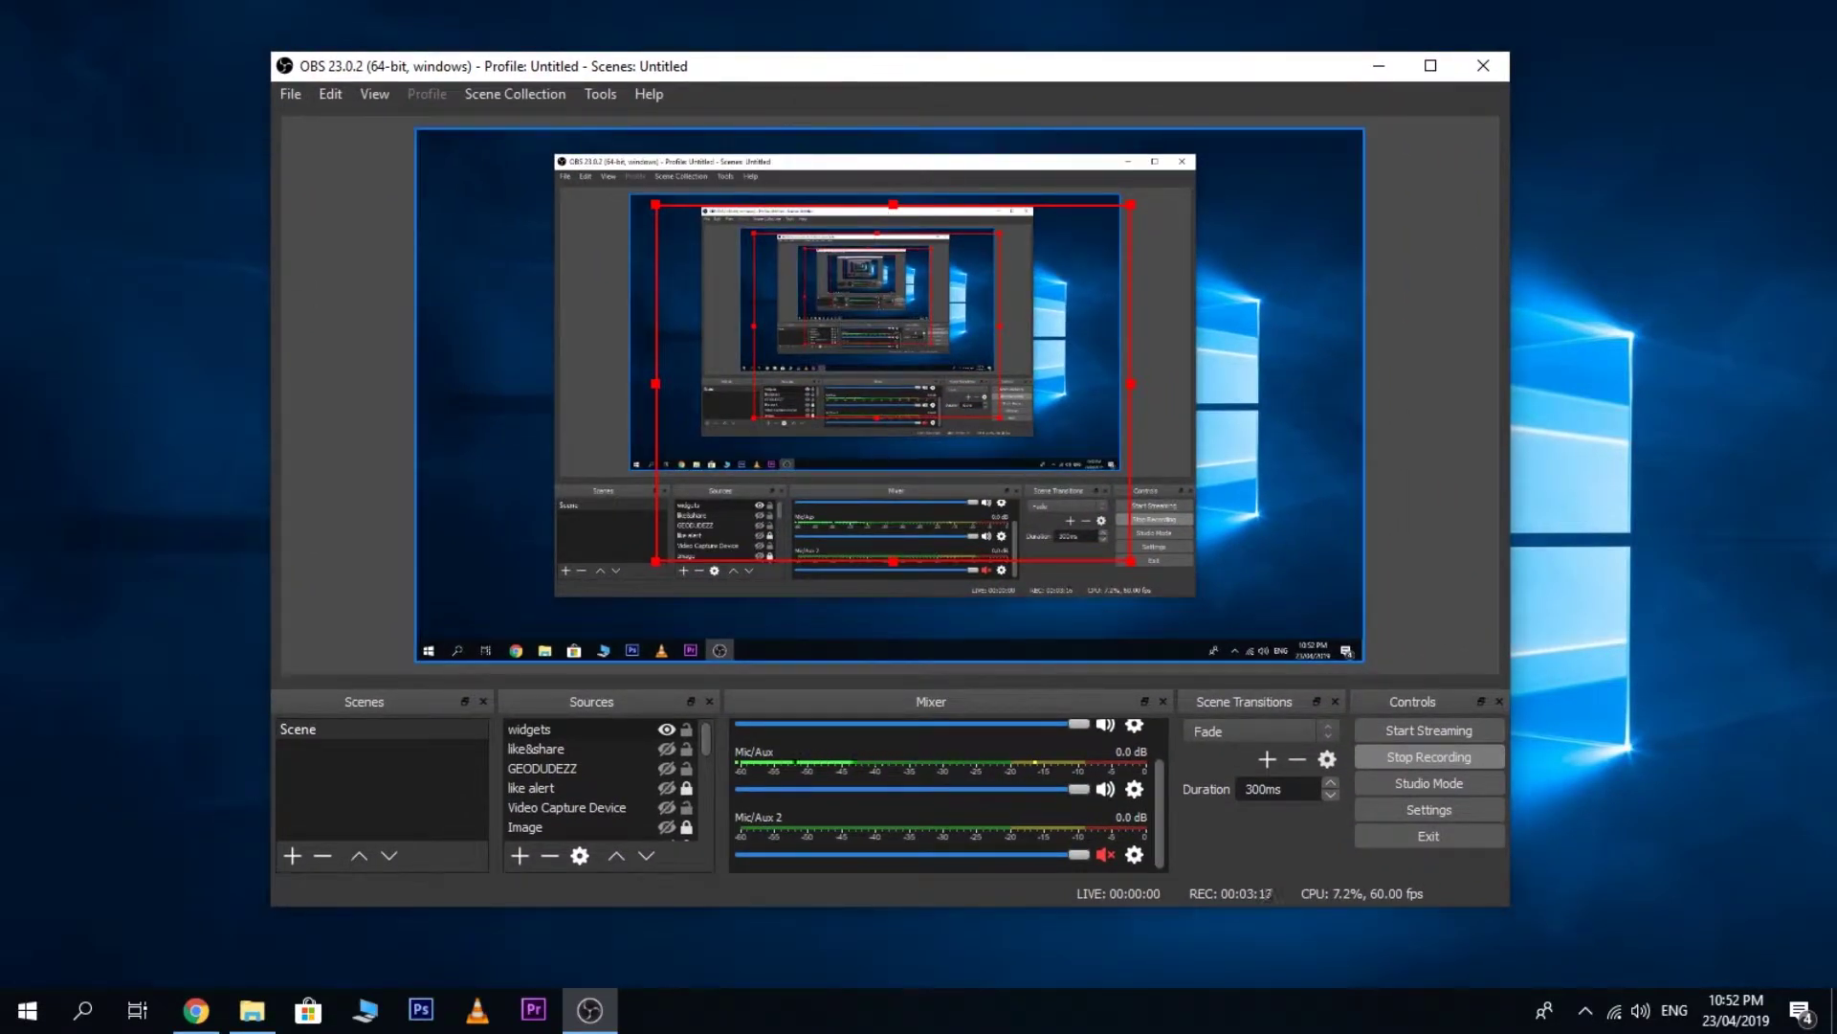
- Bring the Streamlabs Alert Box page back up in the browser
{"action": "left_click", "coordinate": [195, 1010]}
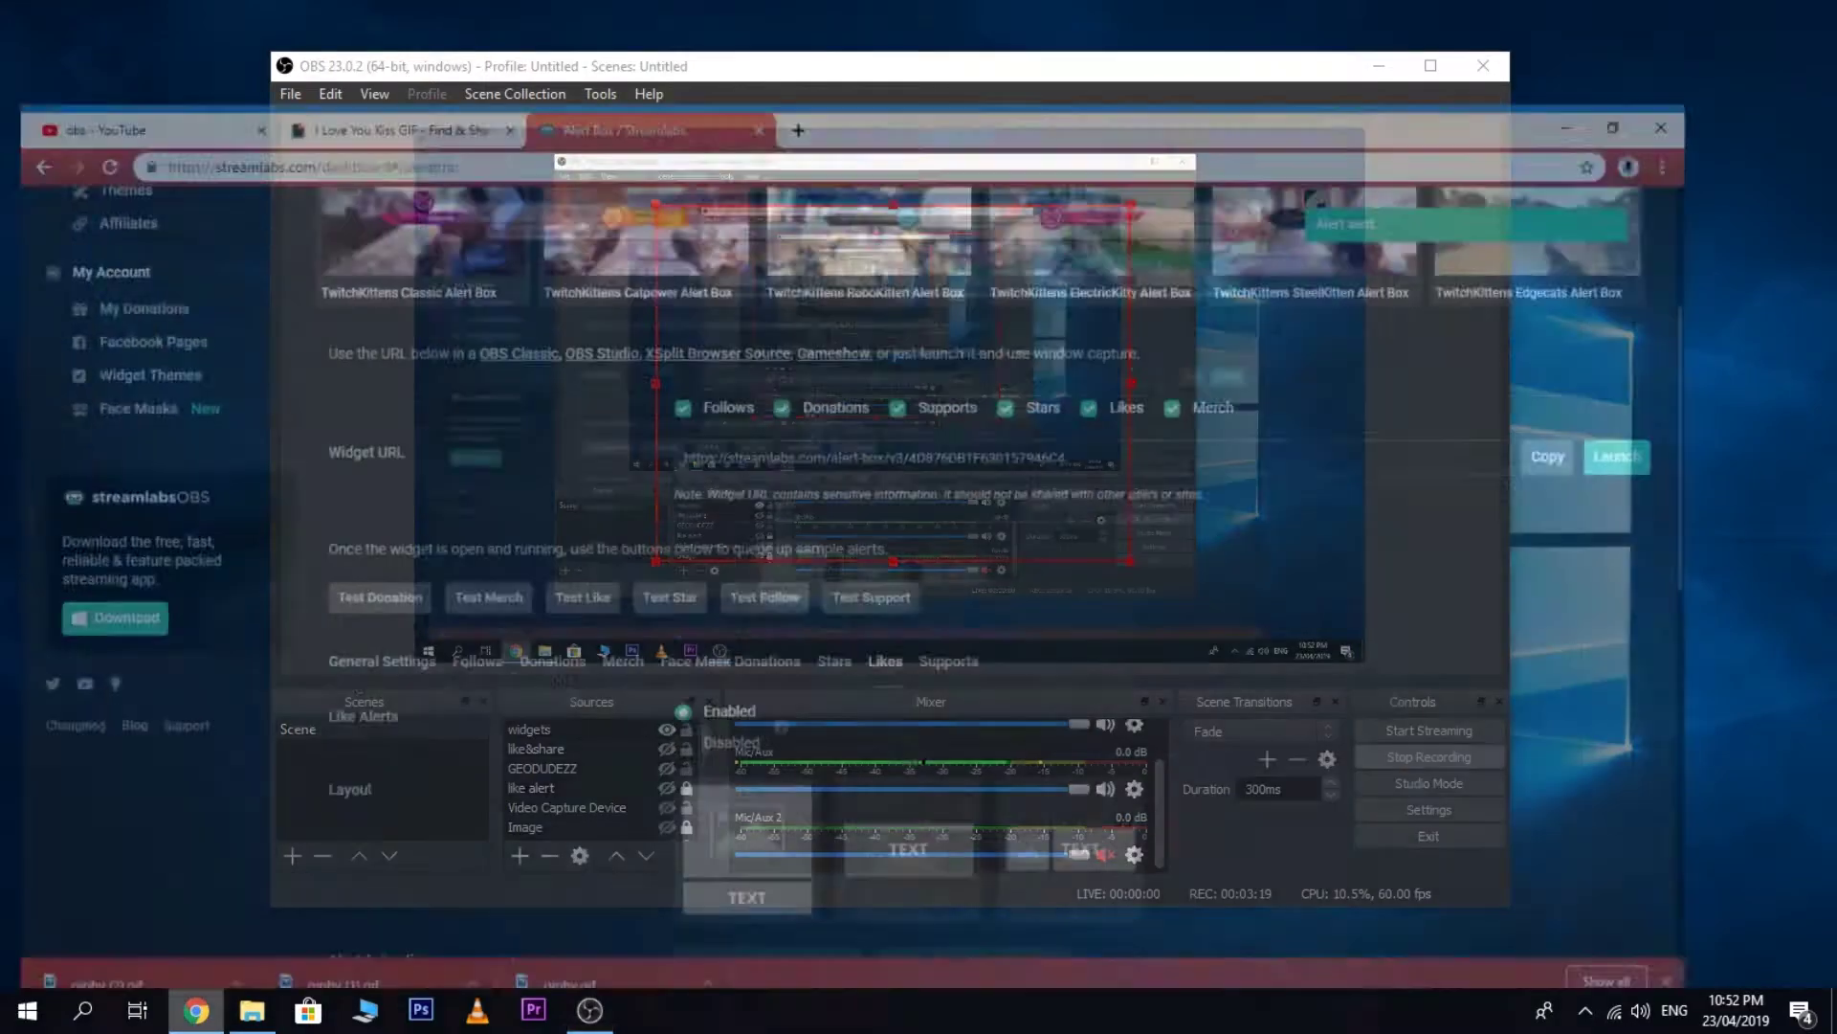